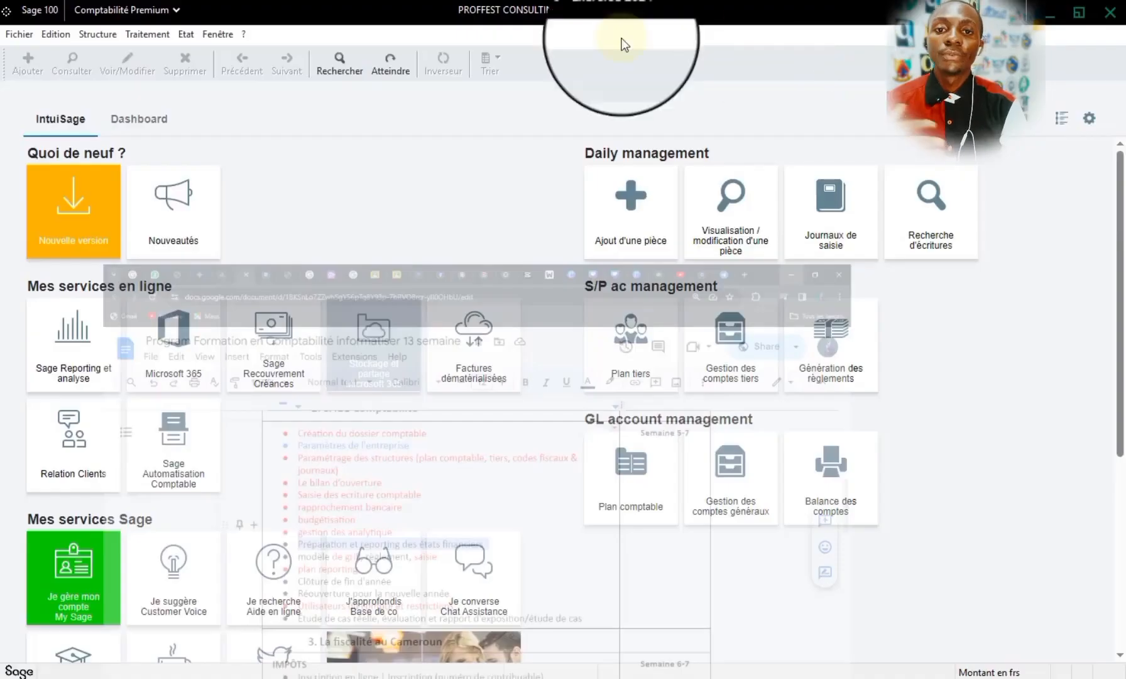
# - Request the Journal report for Jan24 to Dec24 with all journal codes, including the situation journals
pyautogui.click(137, 39)
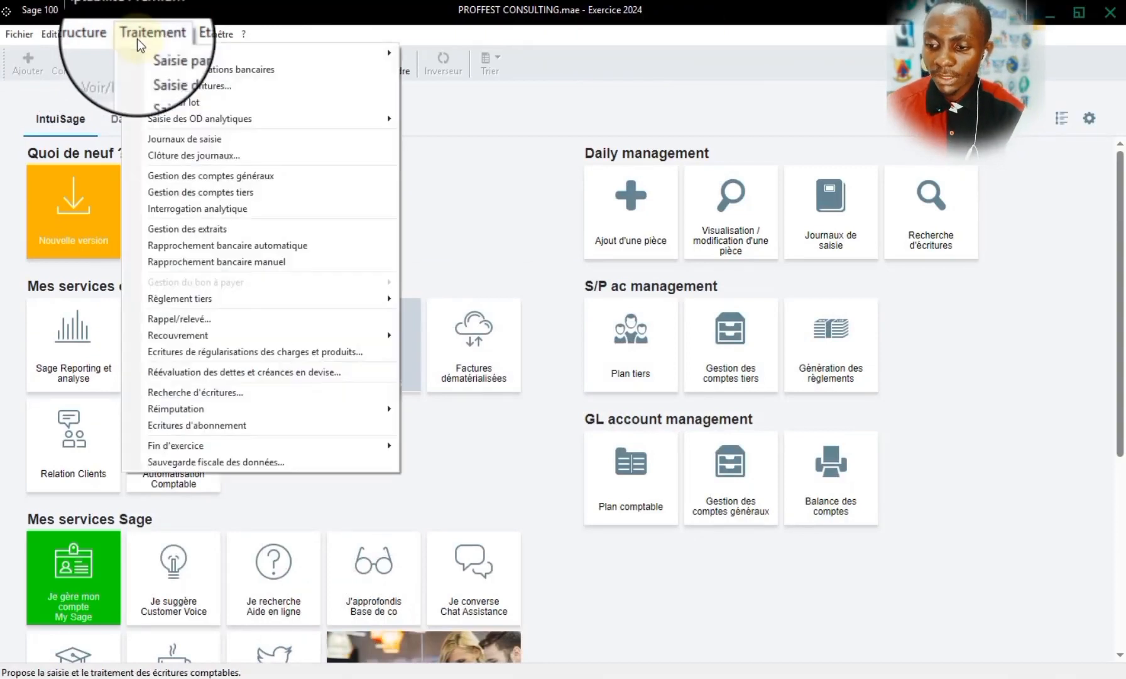
pyautogui.moveTo(188, 35)
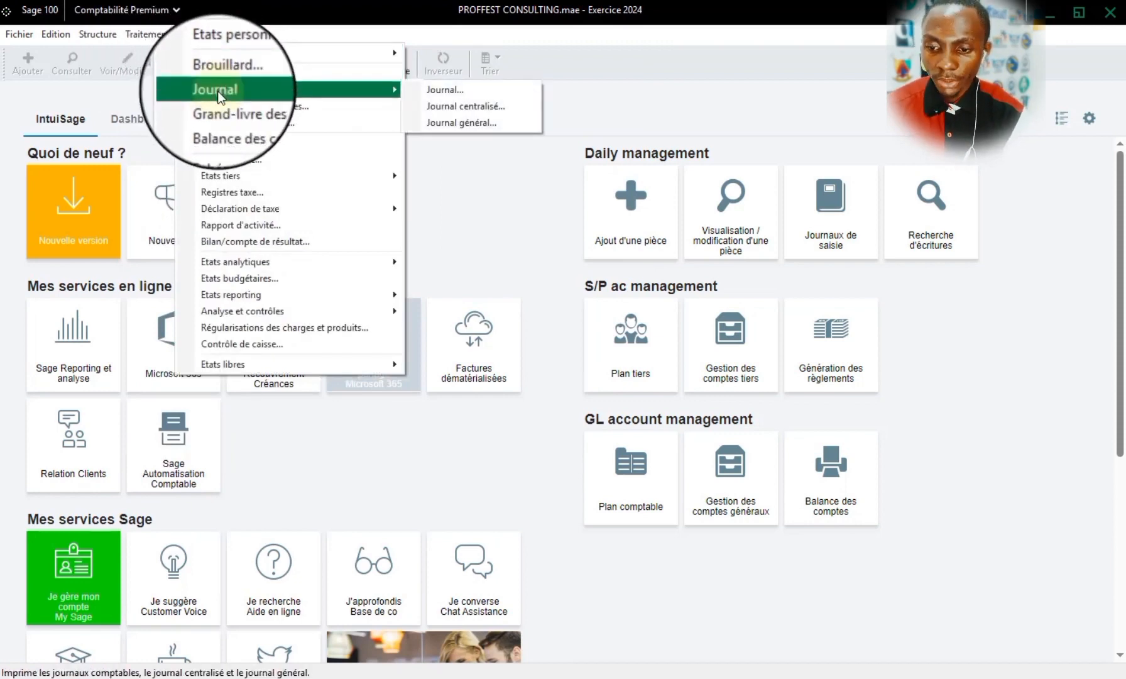
pyautogui.click(469, 93)
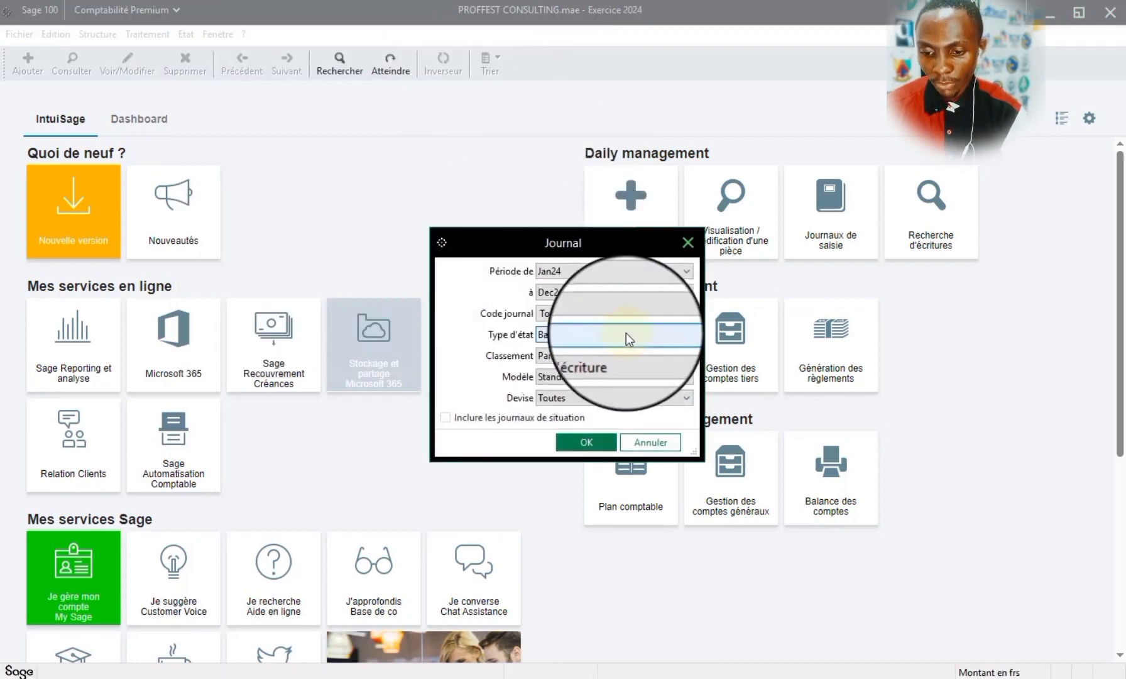
pyautogui.click(562, 273)
pyautogui.click(570, 284)
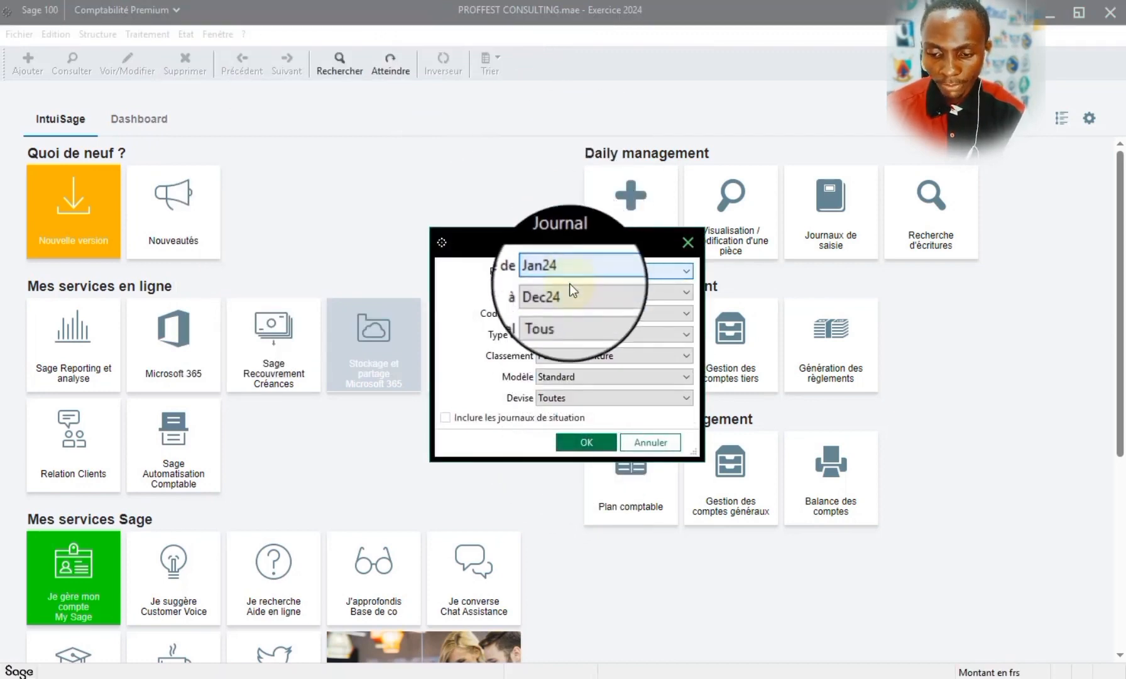
pyautogui.click(568, 316)
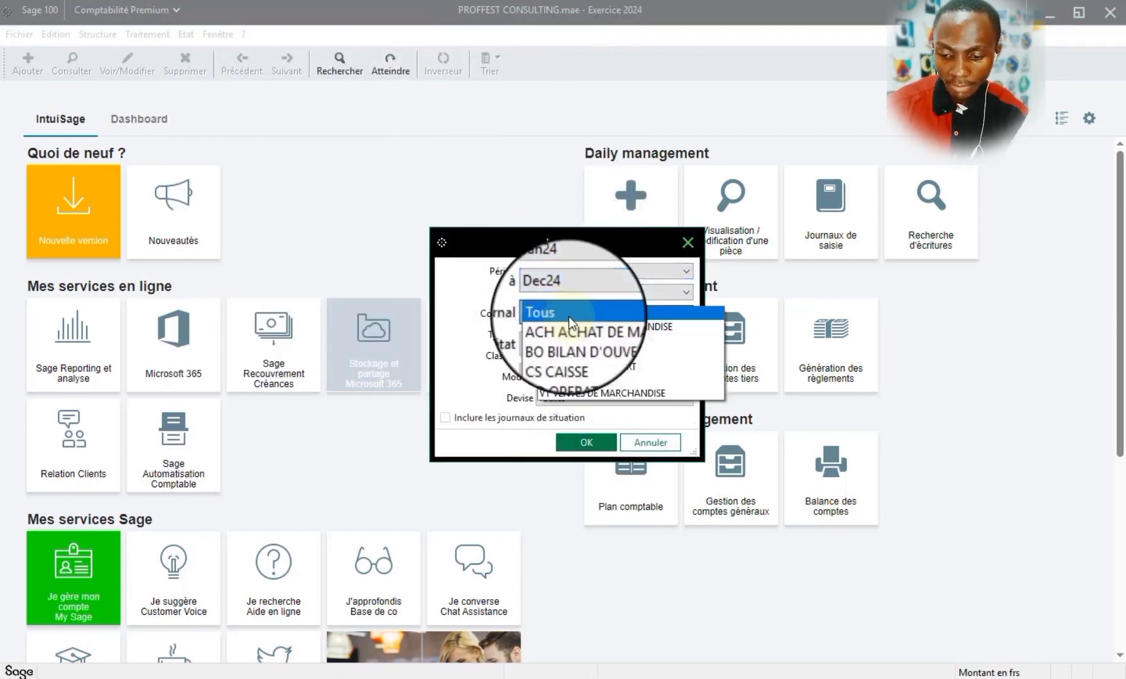
pyautogui.click(568, 317)
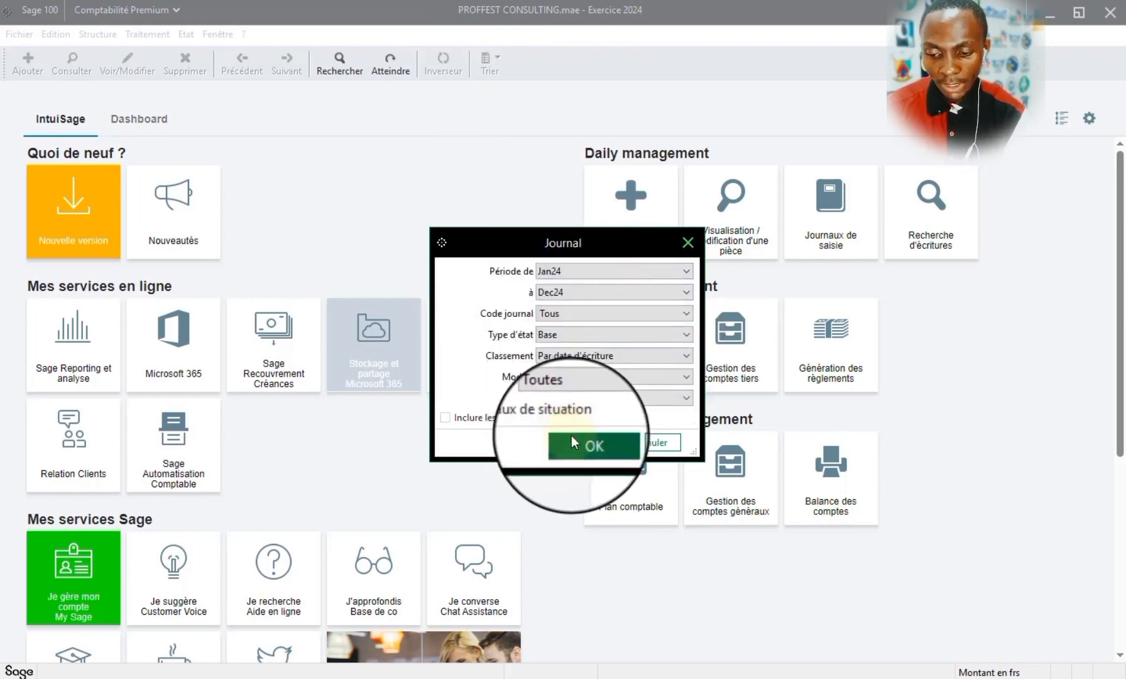
pyautogui.click(444, 417)
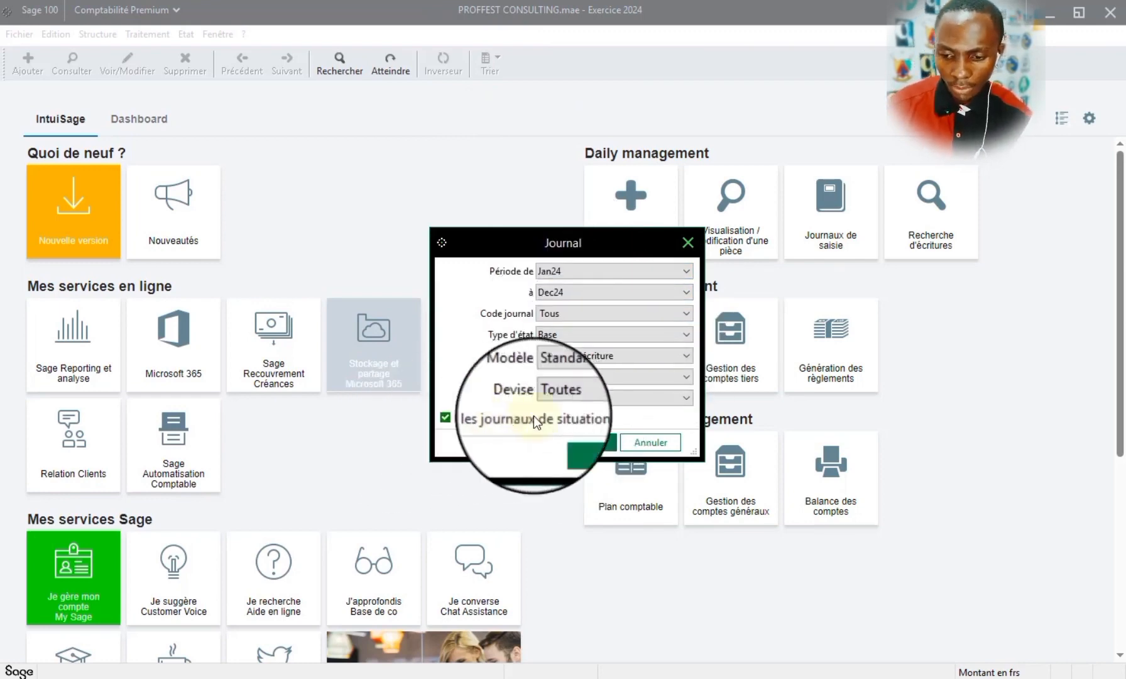
pyautogui.click(594, 443)
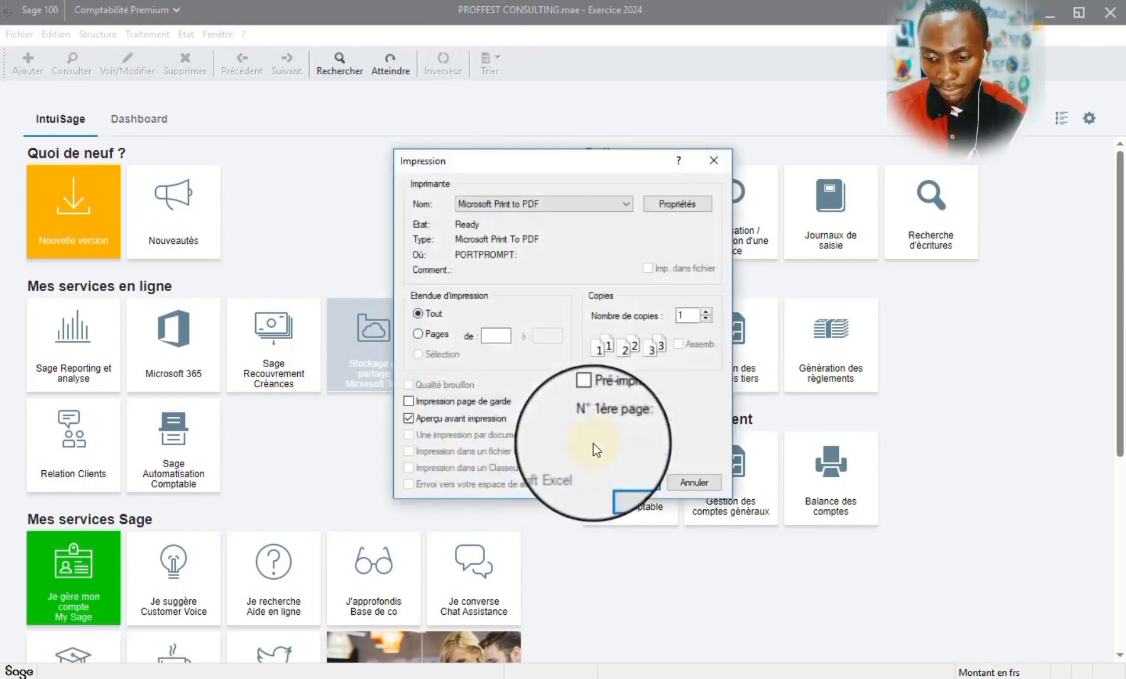
# - Generate the journal report as an on-screen preview before printing
pyautogui.click(435, 419)
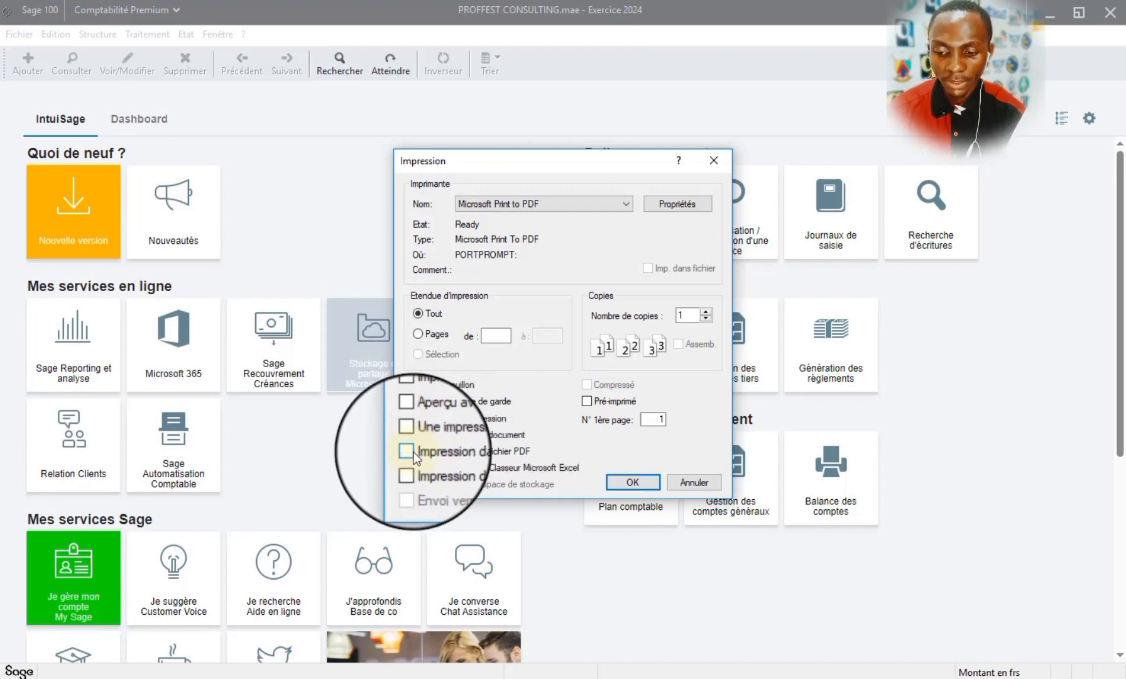
pyautogui.click(411, 418)
pyautogui.click(647, 483)
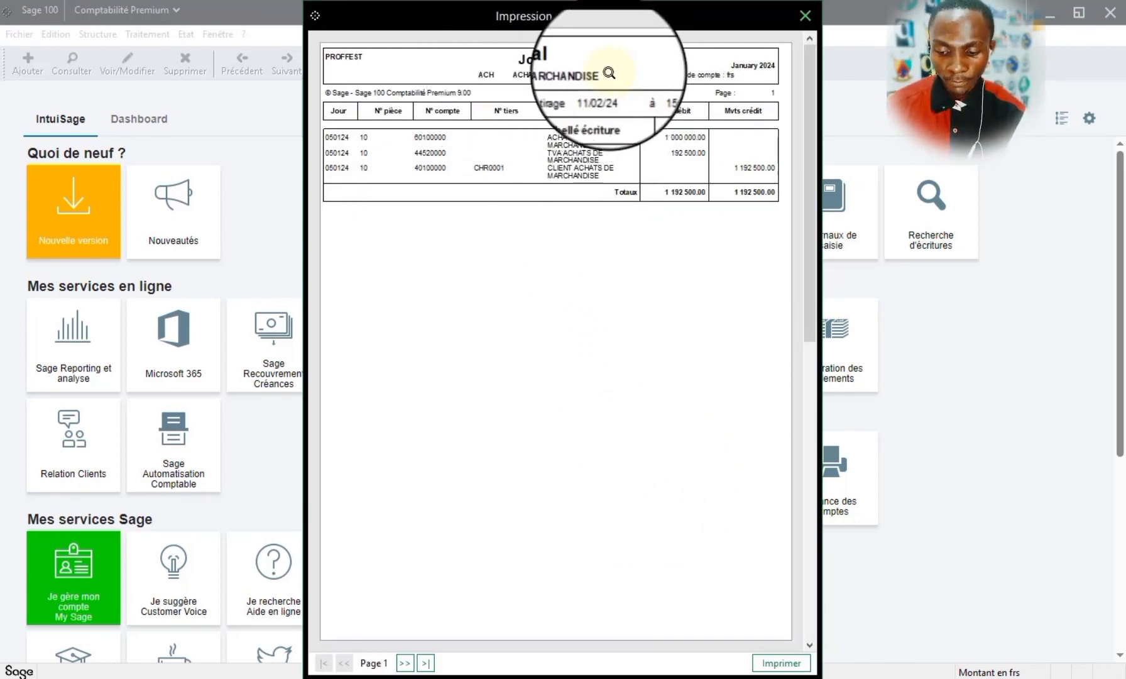
# - Page through the journal preview from the purchases journal to the last page and close it
pyautogui.click(807, 647)
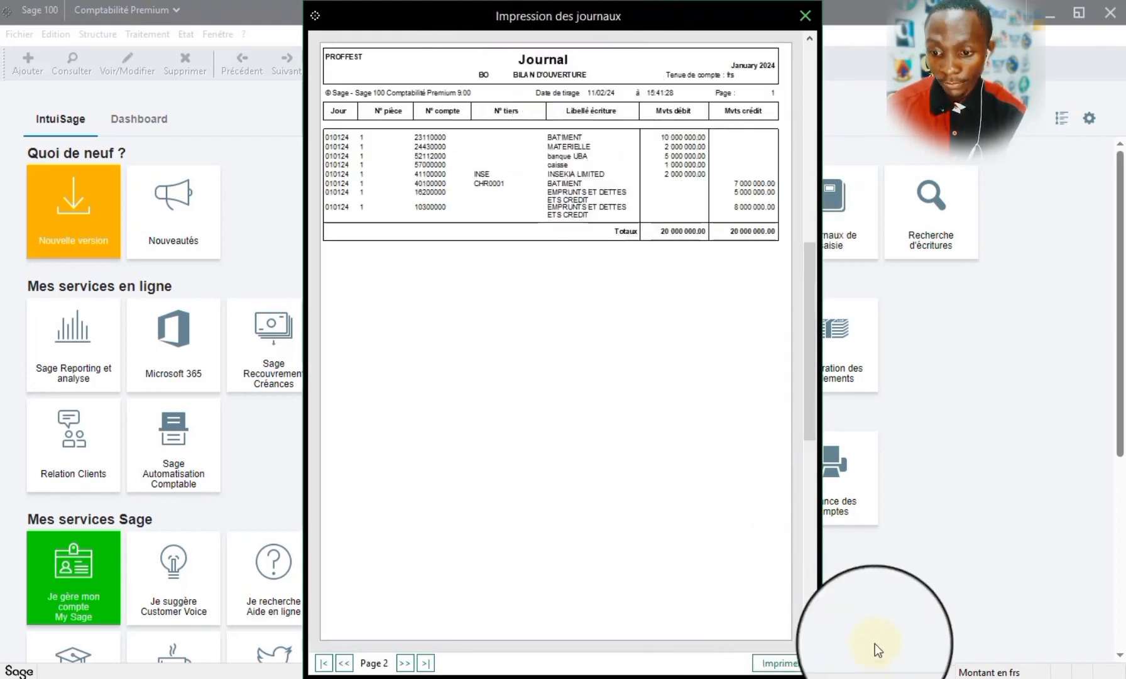
pyautogui.click(810, 645)
pyautogui.click(811, 645)
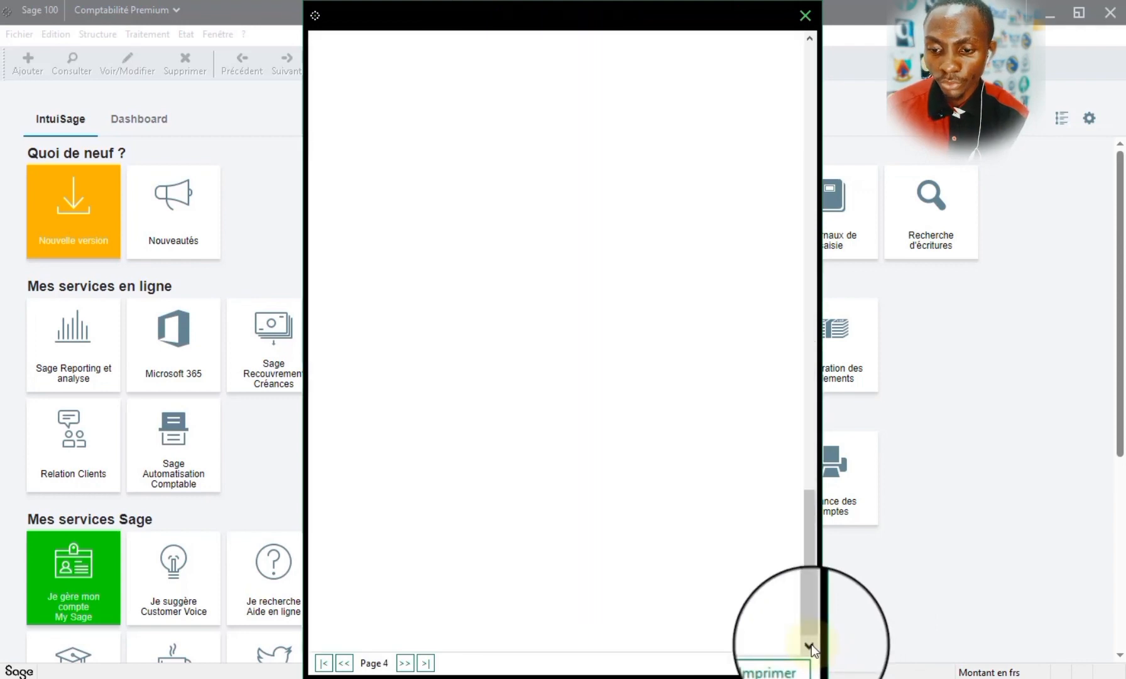
pyautogui.click(810, 645)
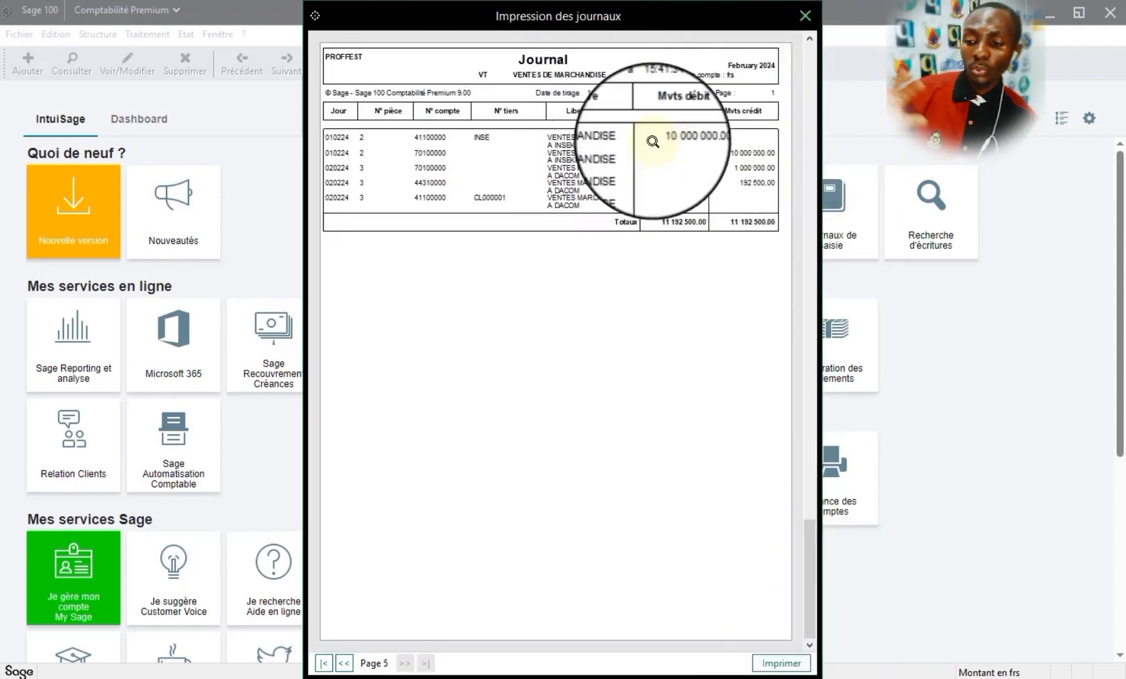
pyautogui.click(804, 15)
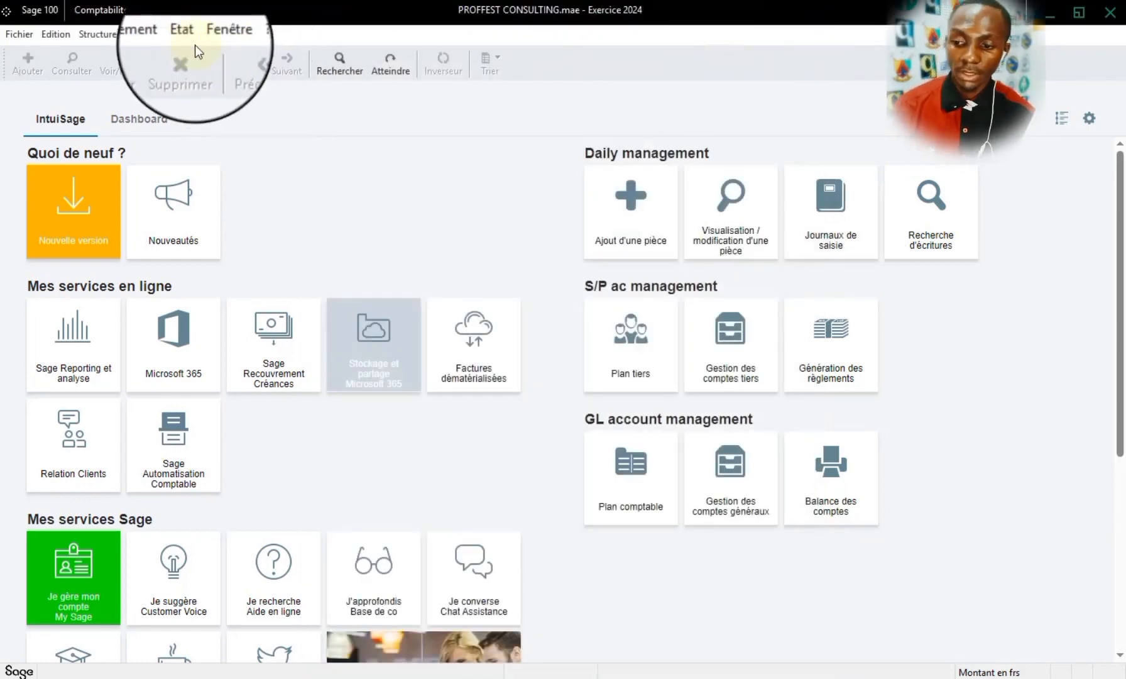
# - Set up the Grand-livre des comptes report as Complet for 010124 to 311224, including the situation journals
pyautogui.click(186, 34)
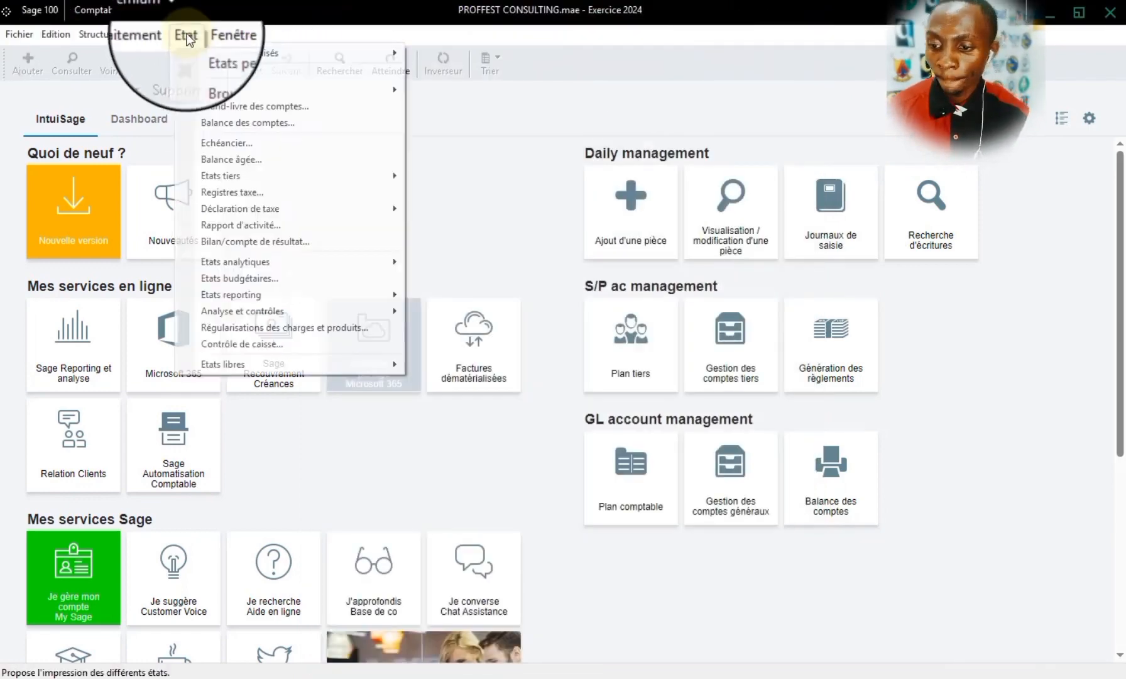
pyautogui.click(227, 110)
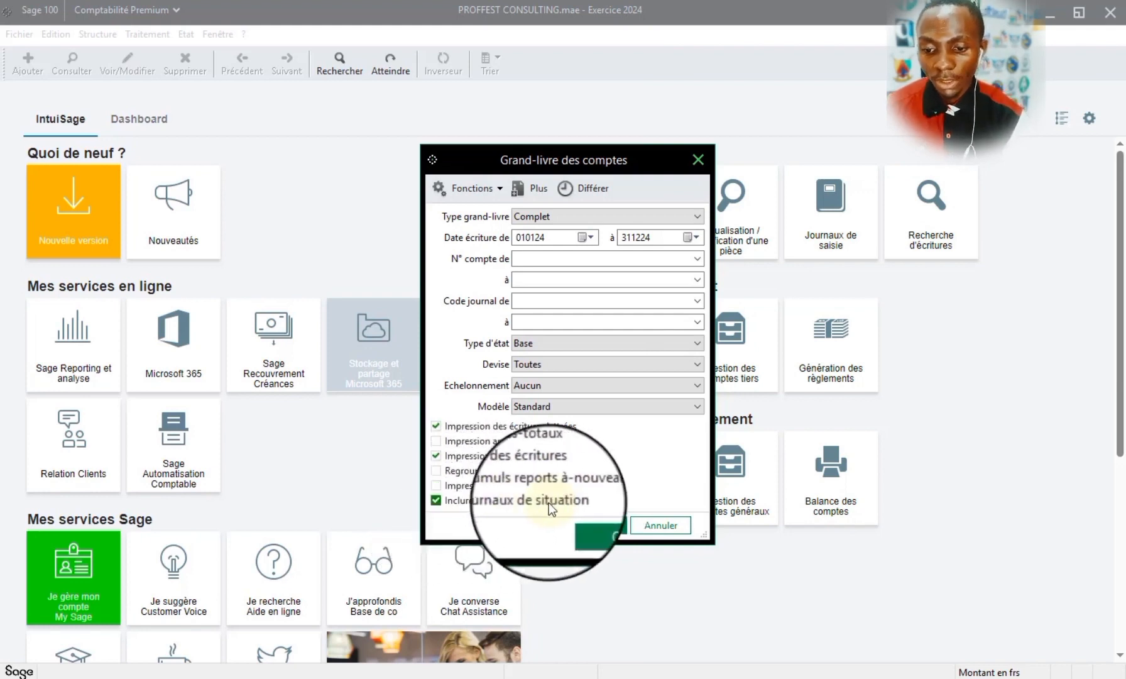
pyautogui.click(648, 215)
pyautogui.click(647, 215)
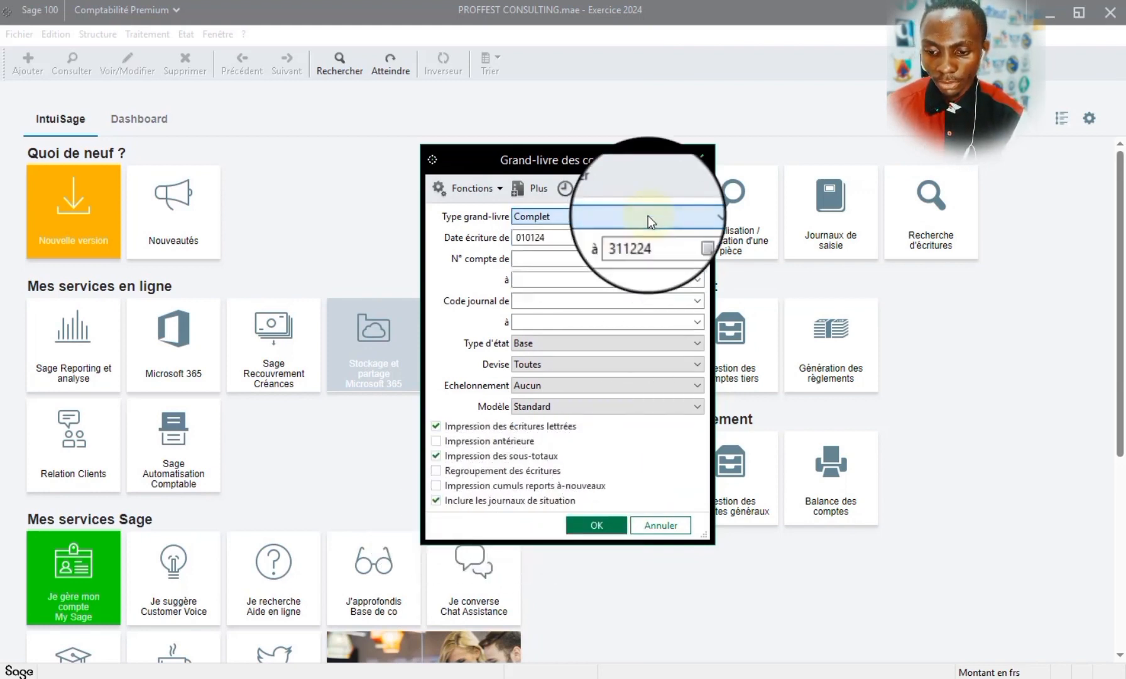
pyautogui.click(560, 214)
pyautogui.click(559, 214)
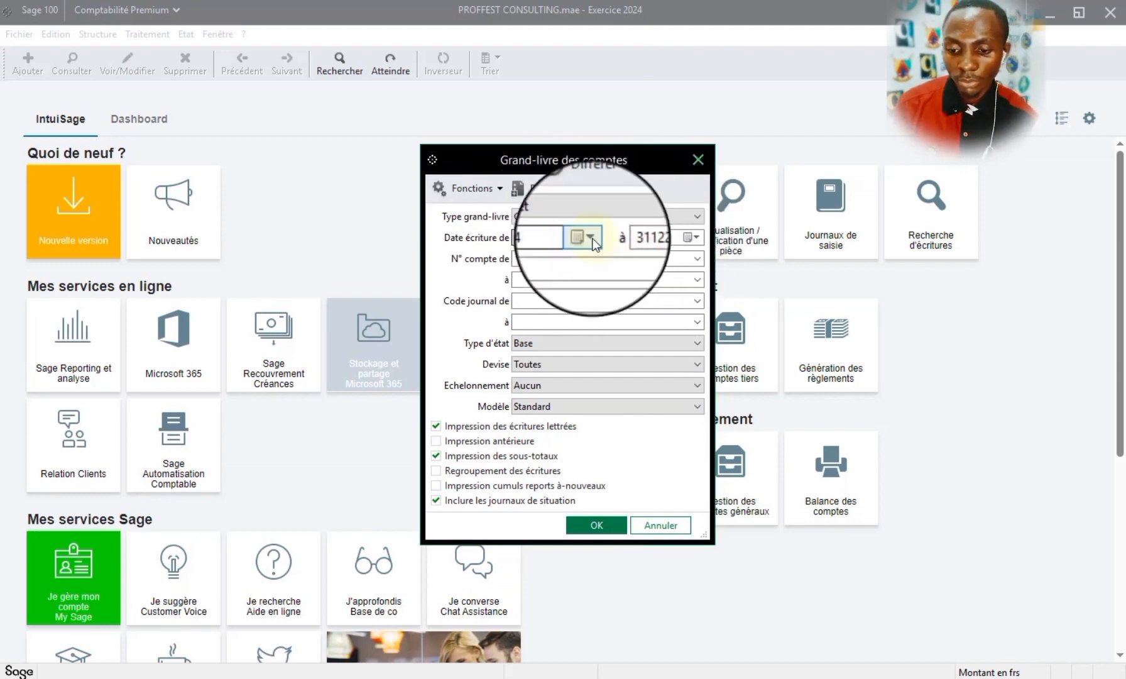
pyautogui.click(698, 259)
pyautogui.click(699, 260)
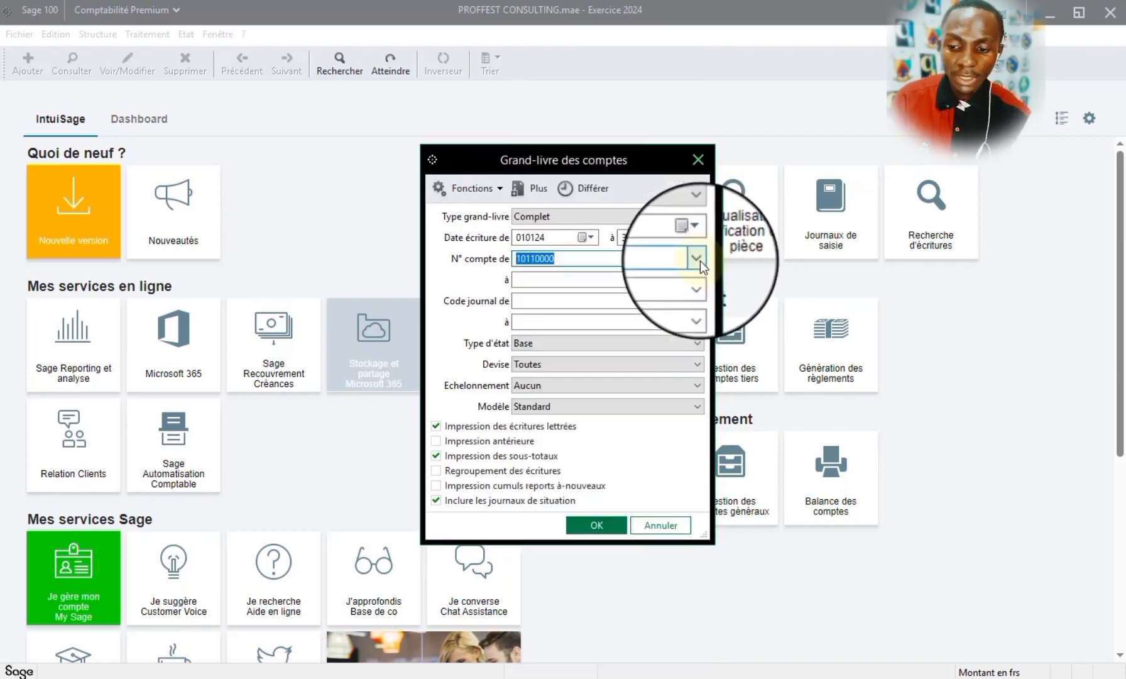
pyautogui.press('BackSpace')
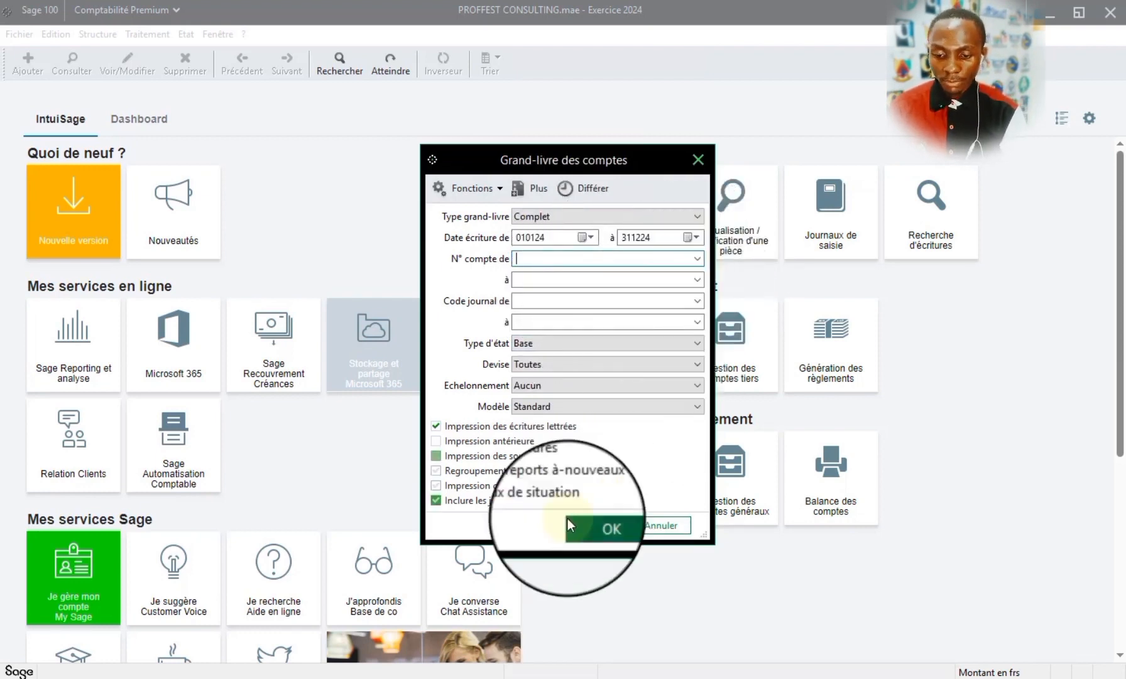
# - Generate the complete grand-livre as a print preview without restricting the account range
pyautogui.click(589, 535)
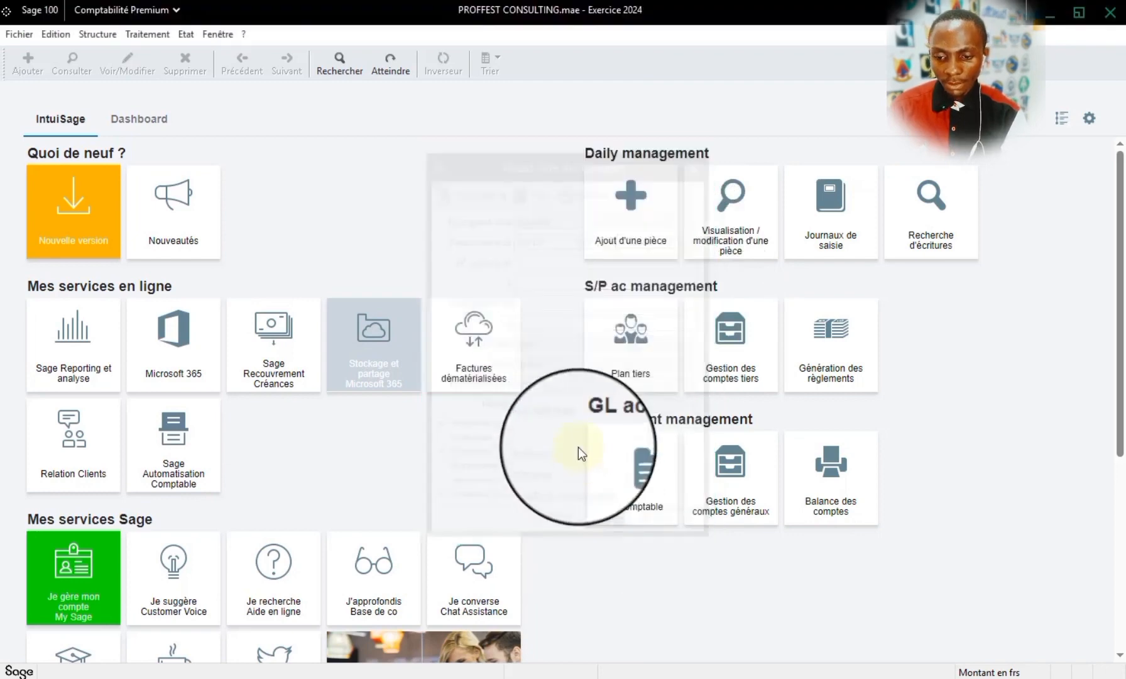
pyautogui.click(640, 485)
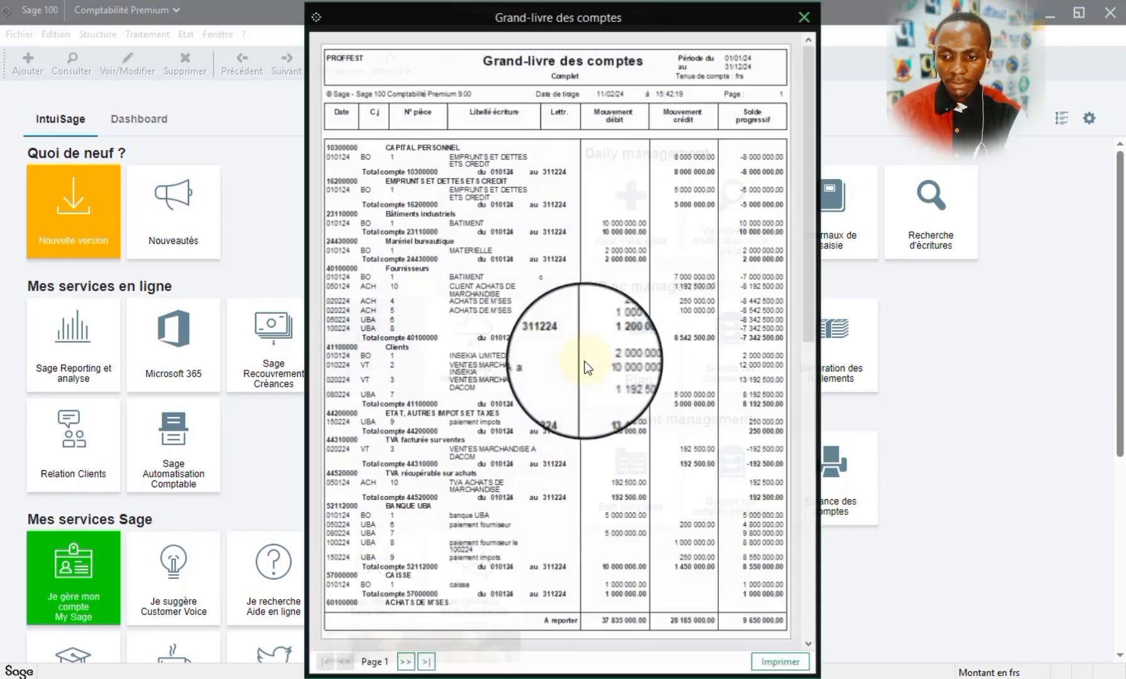
# - Examine the grand-livre preview's account entries and the totals on page 2, and close the preview
pyautogui.click(408, 168)
pyautogui.click(311, 374)
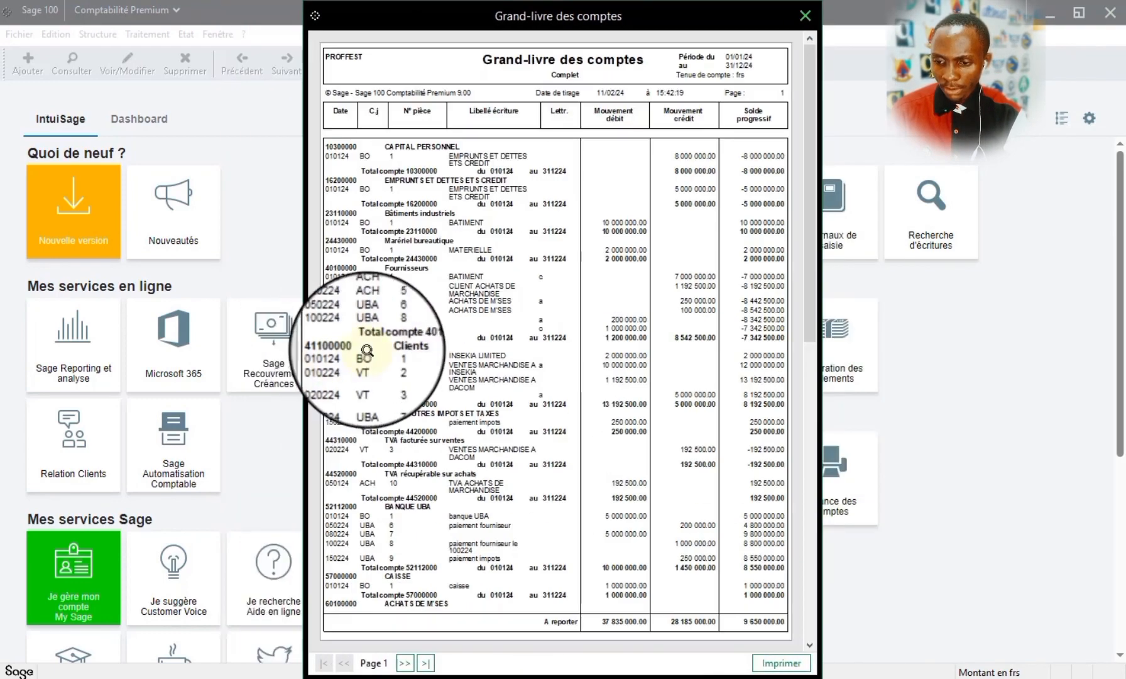
pyautogui.click(362, 323)
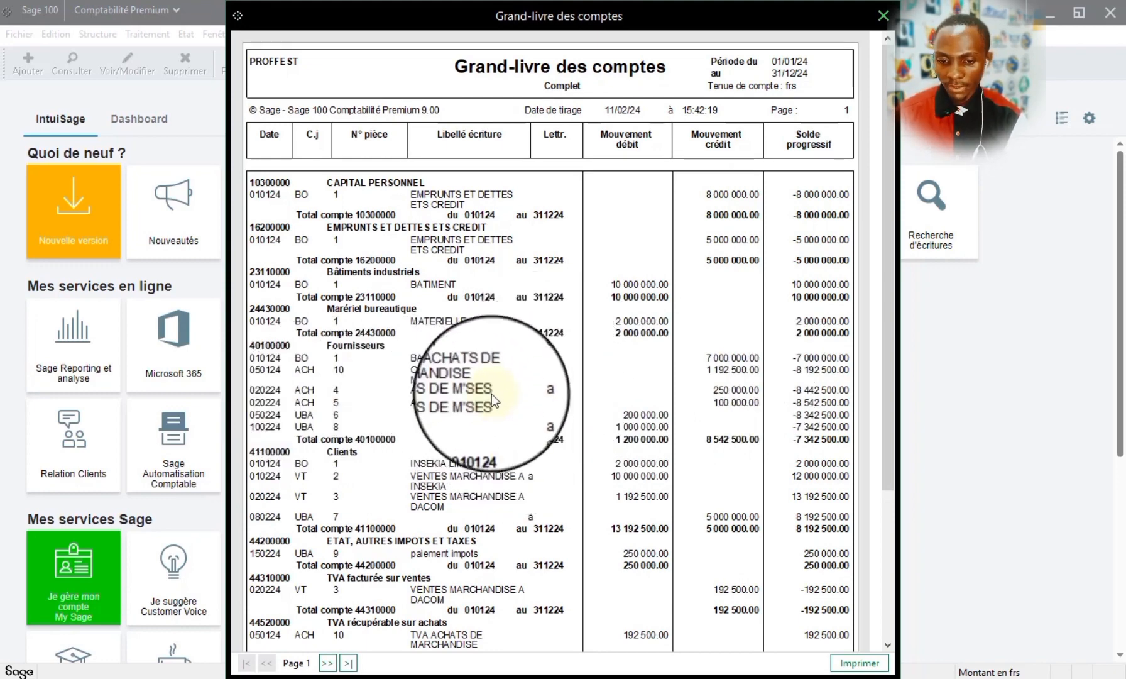
pyautogui.click(492, 417)
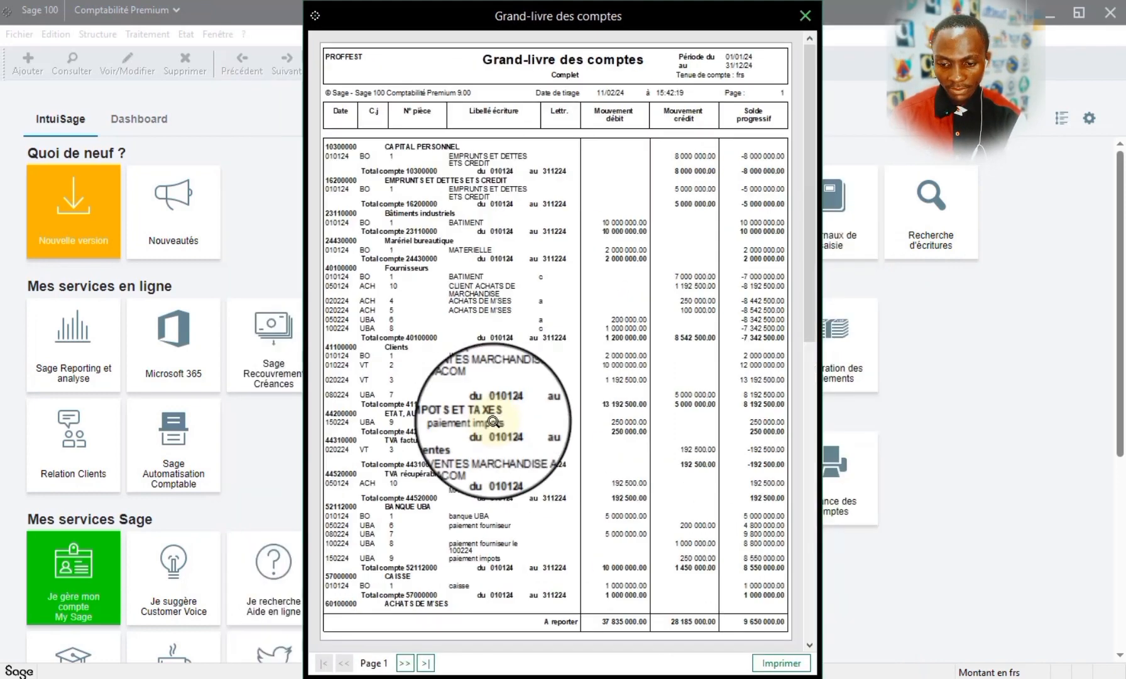
pyautogui.click(810, 644)
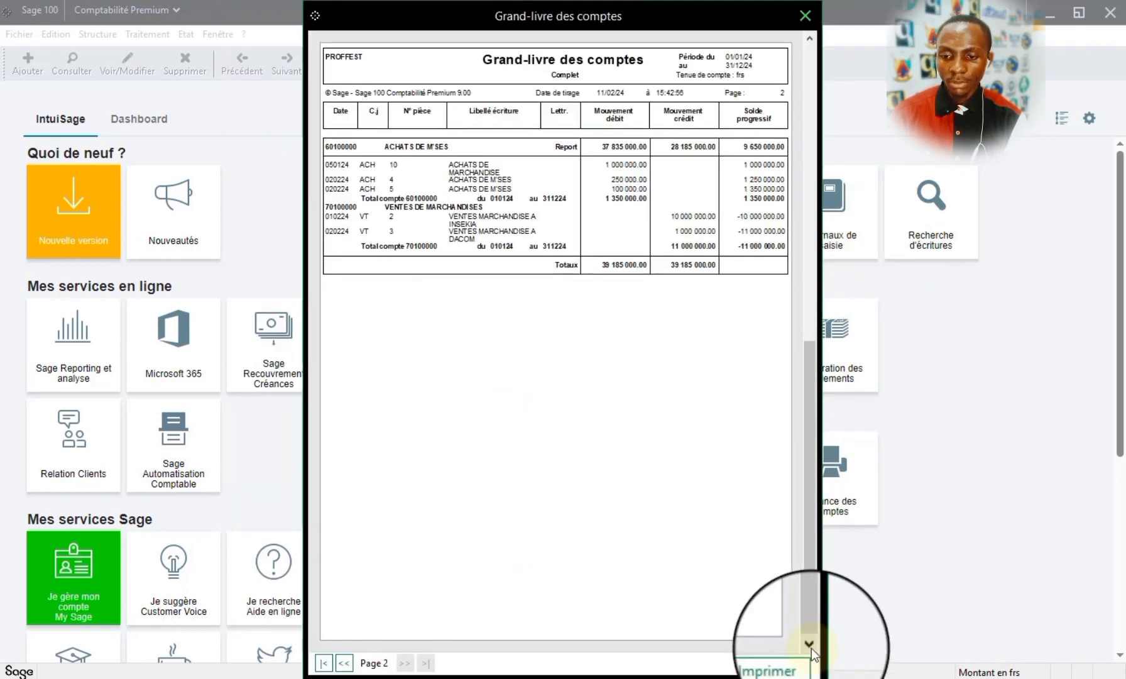
pyautogui.click(627, 244)
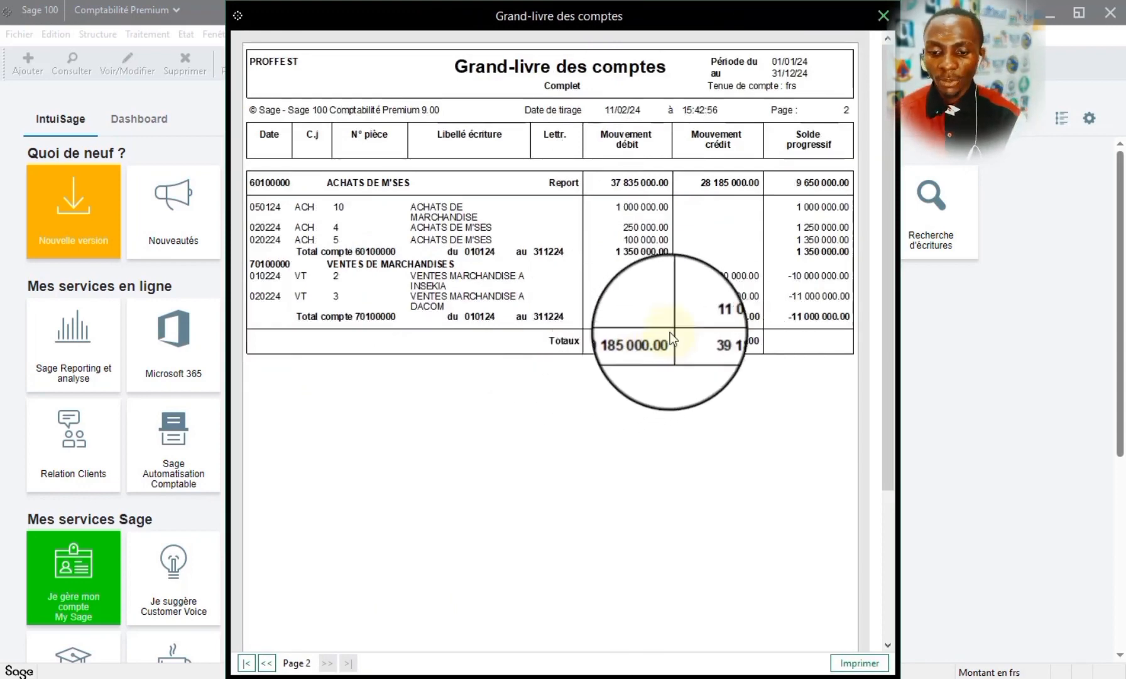
pyautogui.click(882, 15)
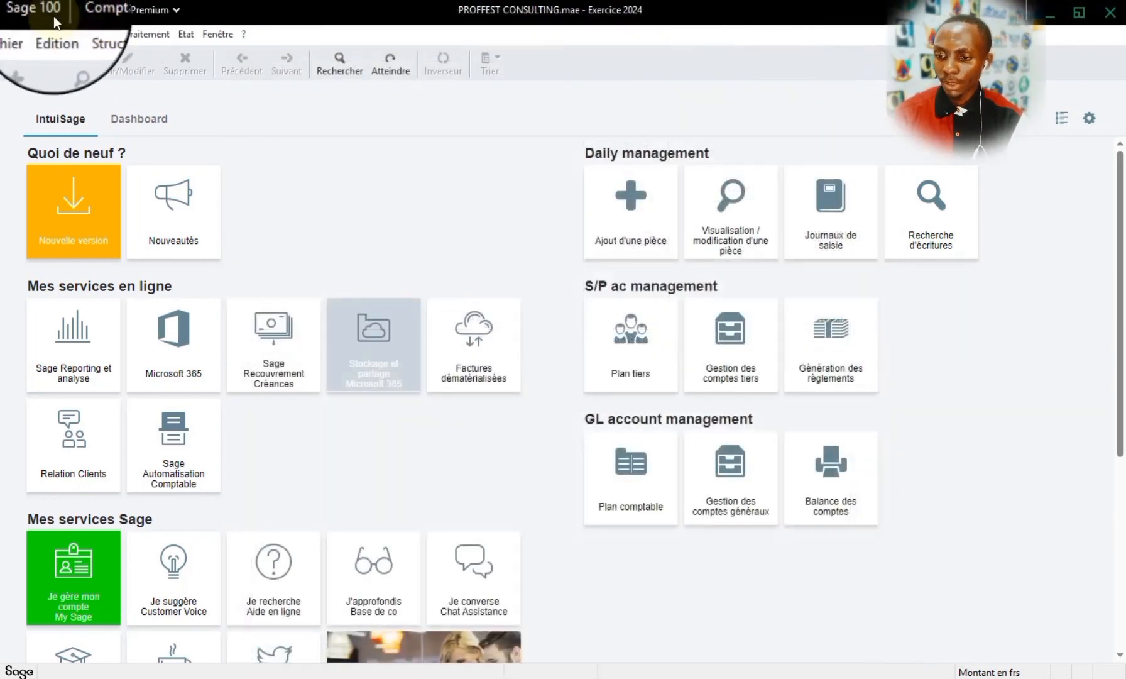
# - Preview the Balance des comptes for 010124 to 311224 with situation journals included, enlarge it for reading, and close it
pyautogui.click(186, 34)
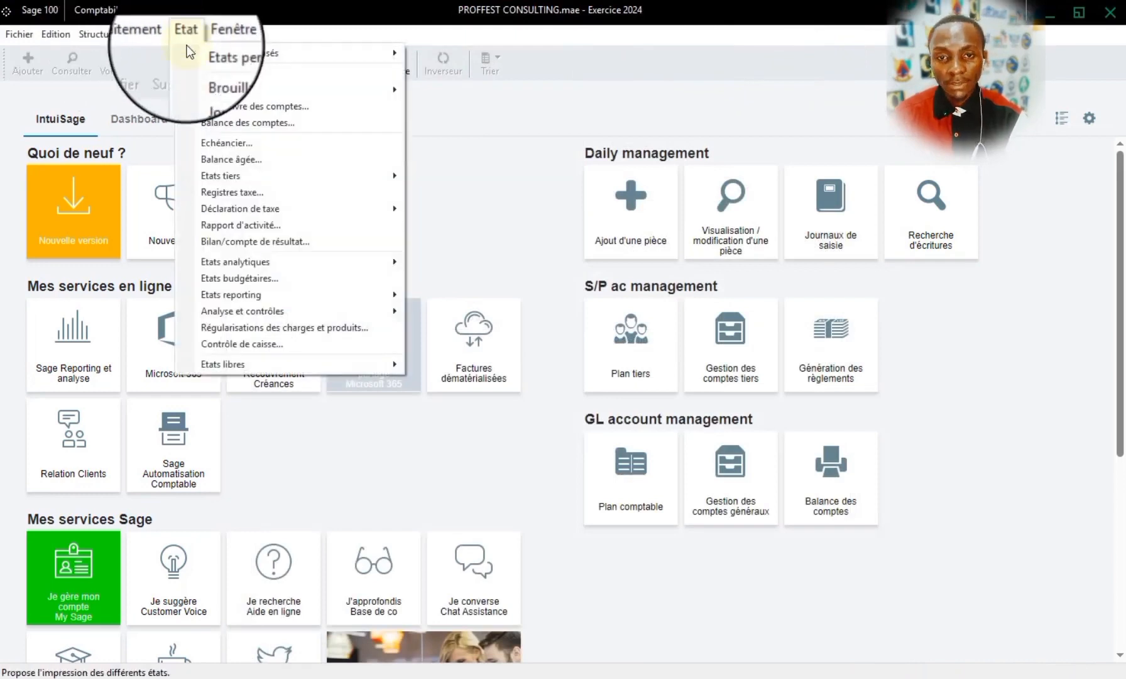
pyautogui.click(241, 123)
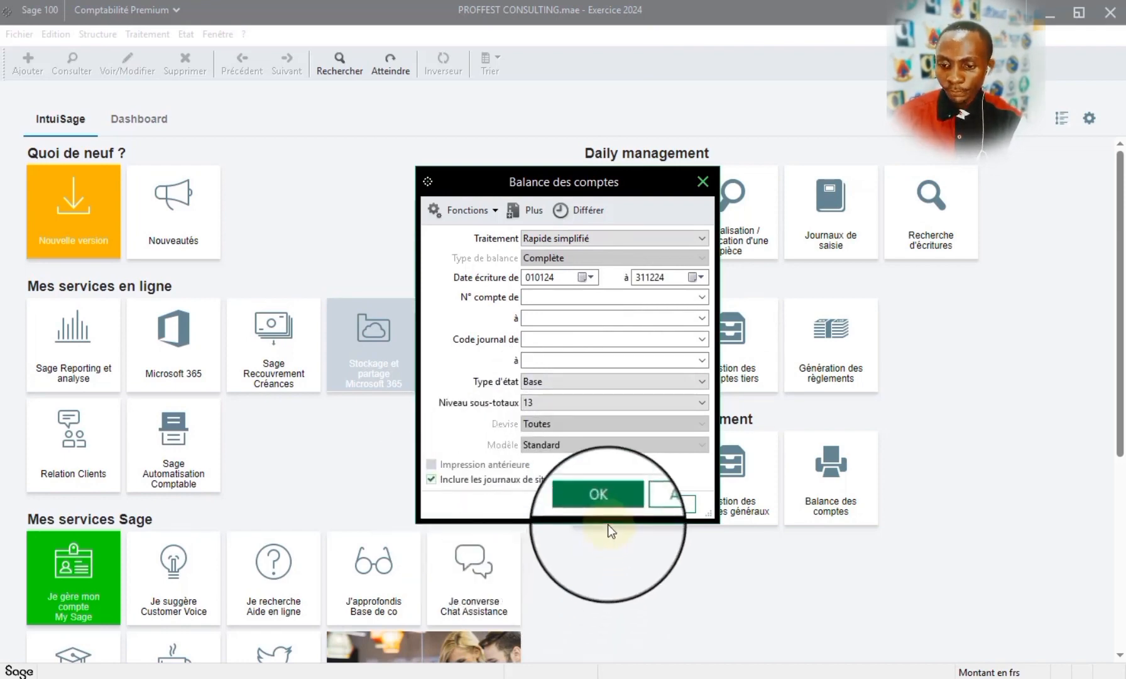
pyautogui.click(613, 509)
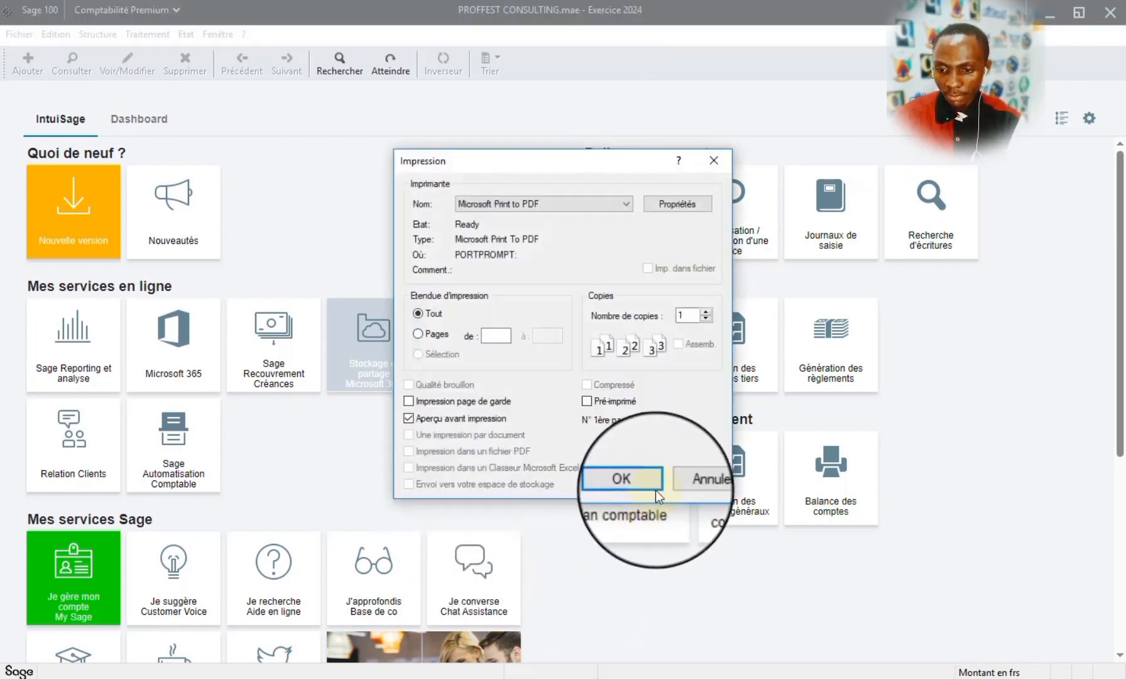
pyautogui.click(635, 489)
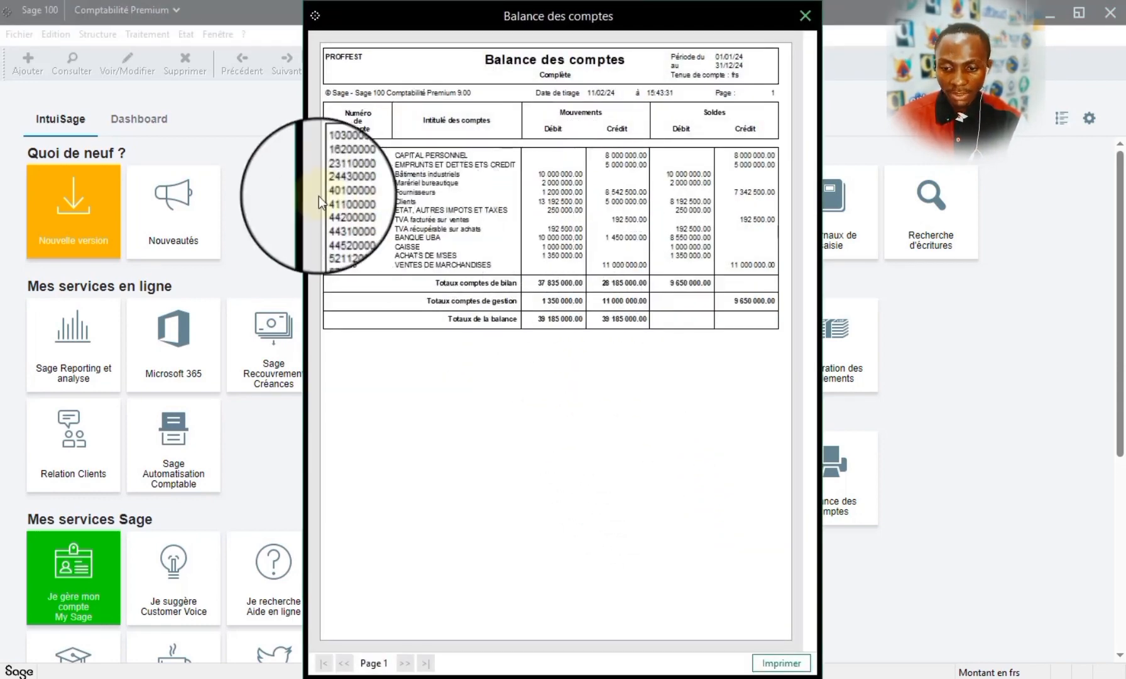
pyautogui.click(538, 326)
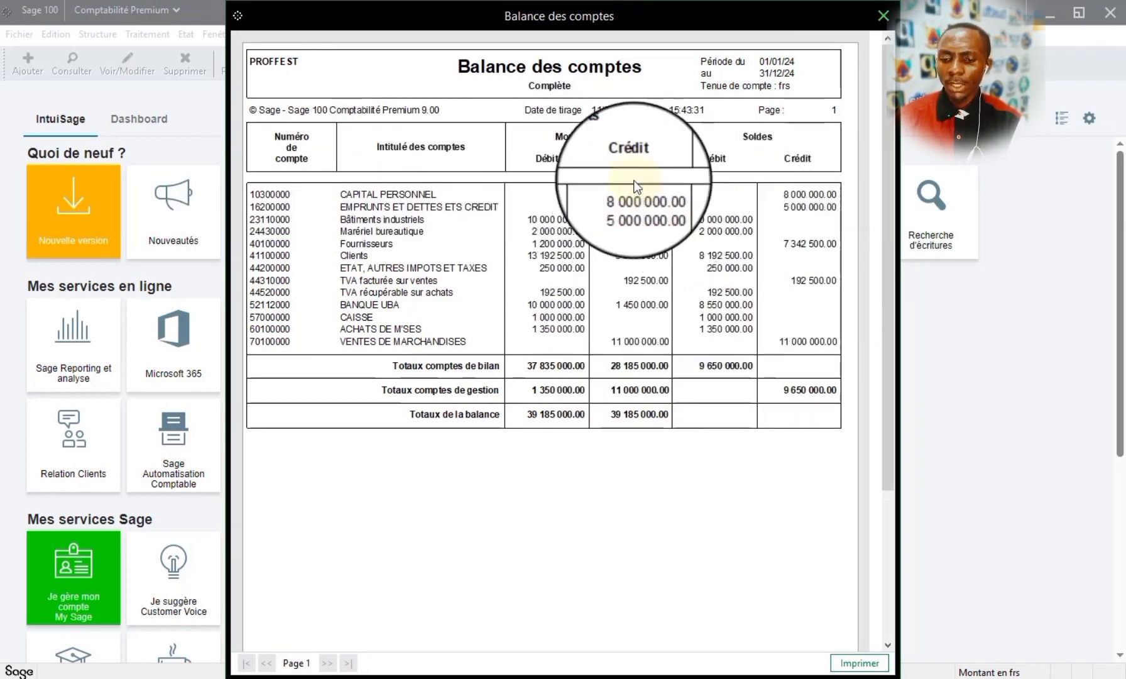
pyautogui.click(885, 22)
# - Set up the Balance des comptes report with the 6 colonnes state type and the situation journals included
pyautogui.click(188, 35)
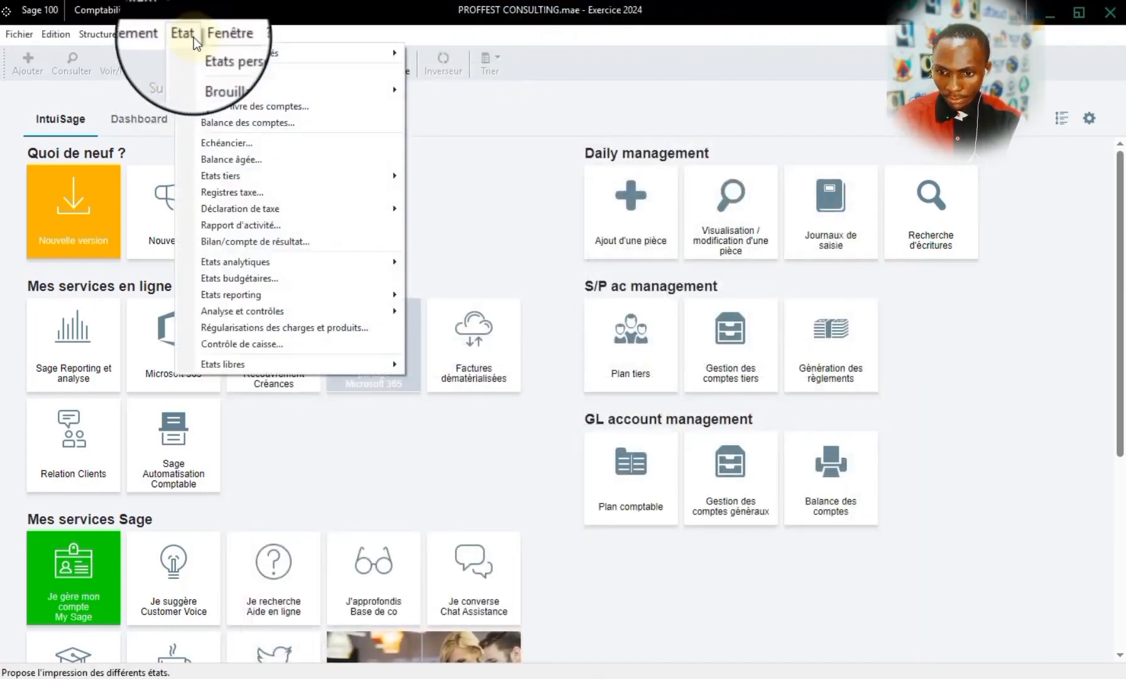
pyautogui.click(228, 125)
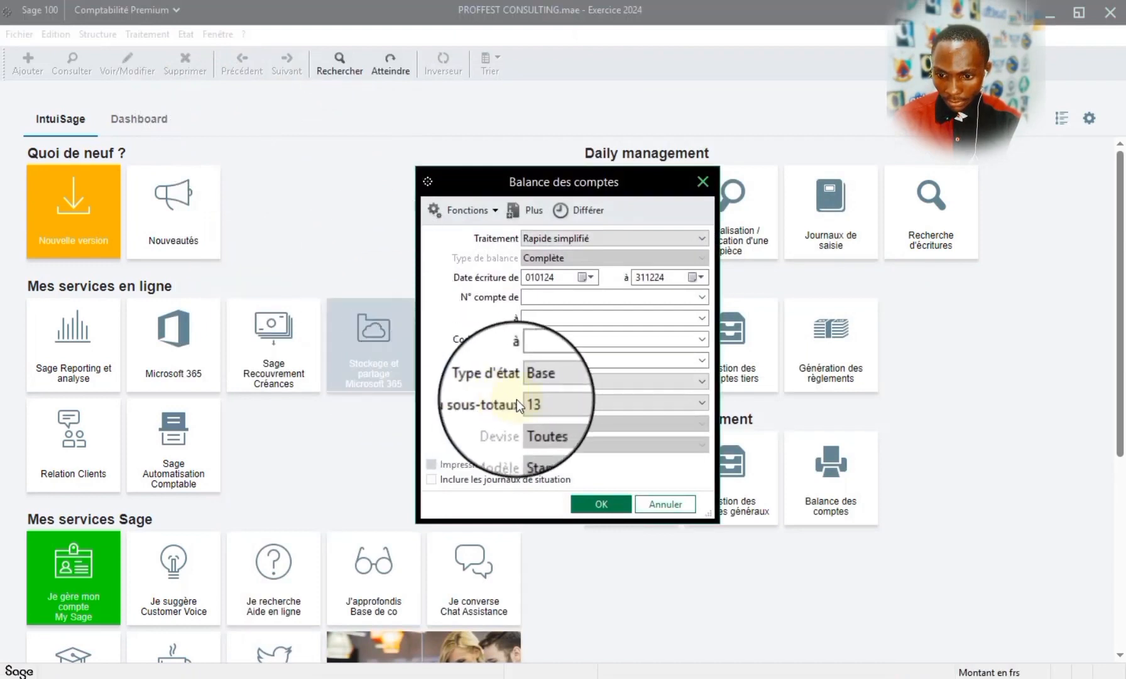
pyautogui.click(651, 380)
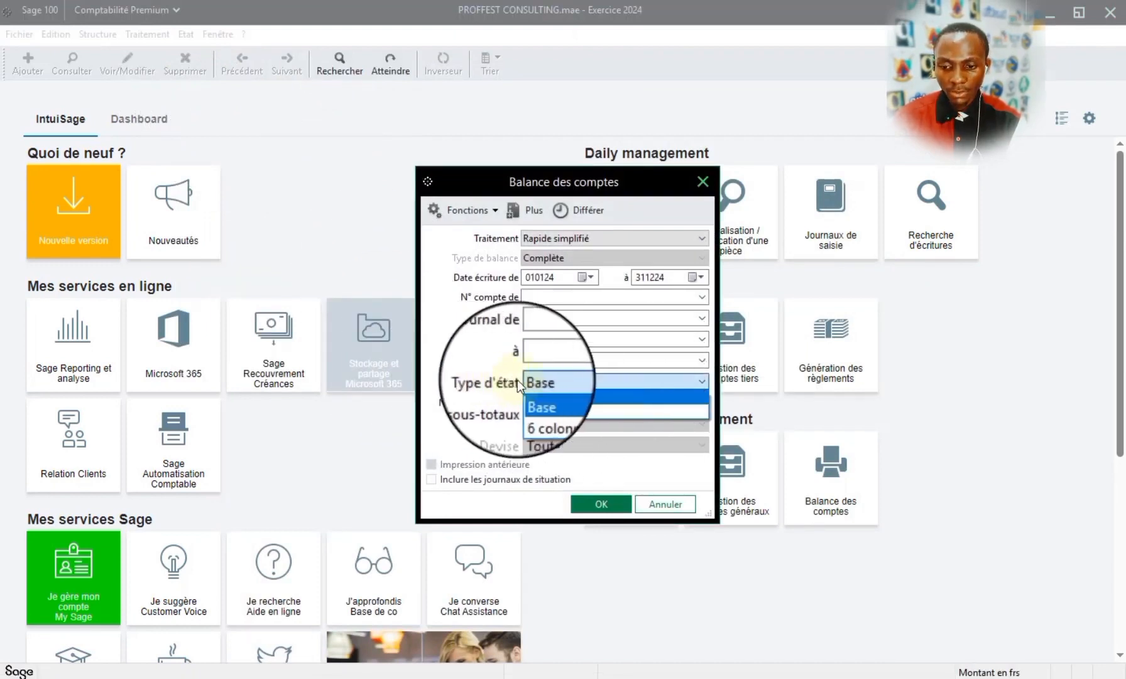
pyautogui.click(572, 412)
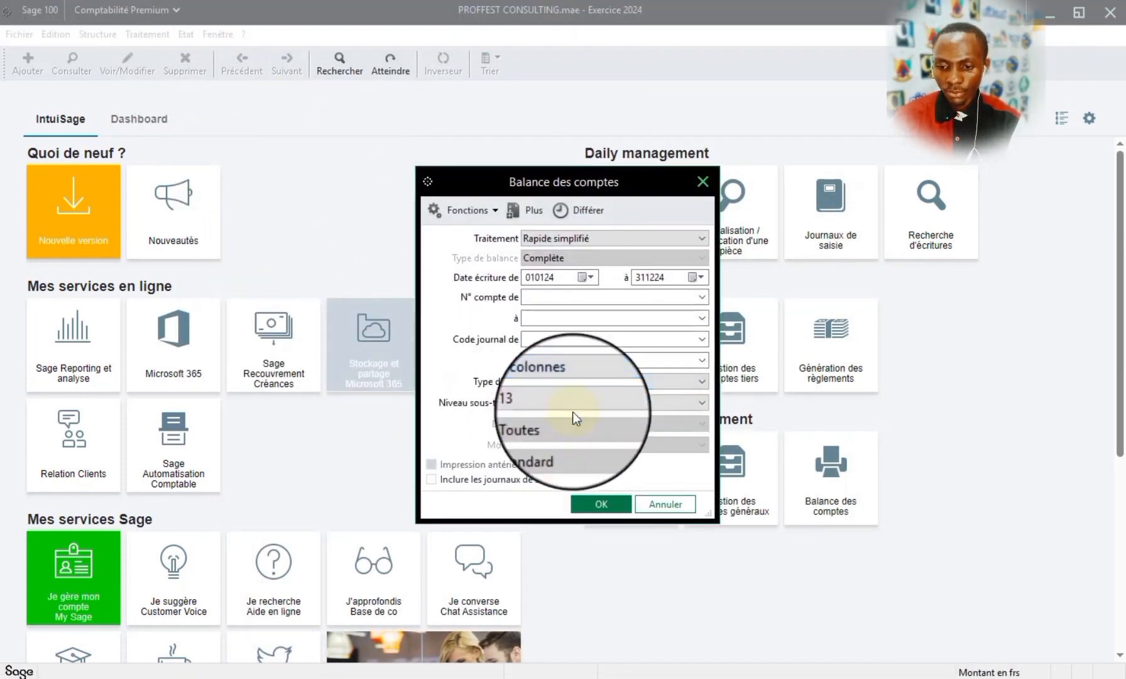
pyautogui.click(479, 483)
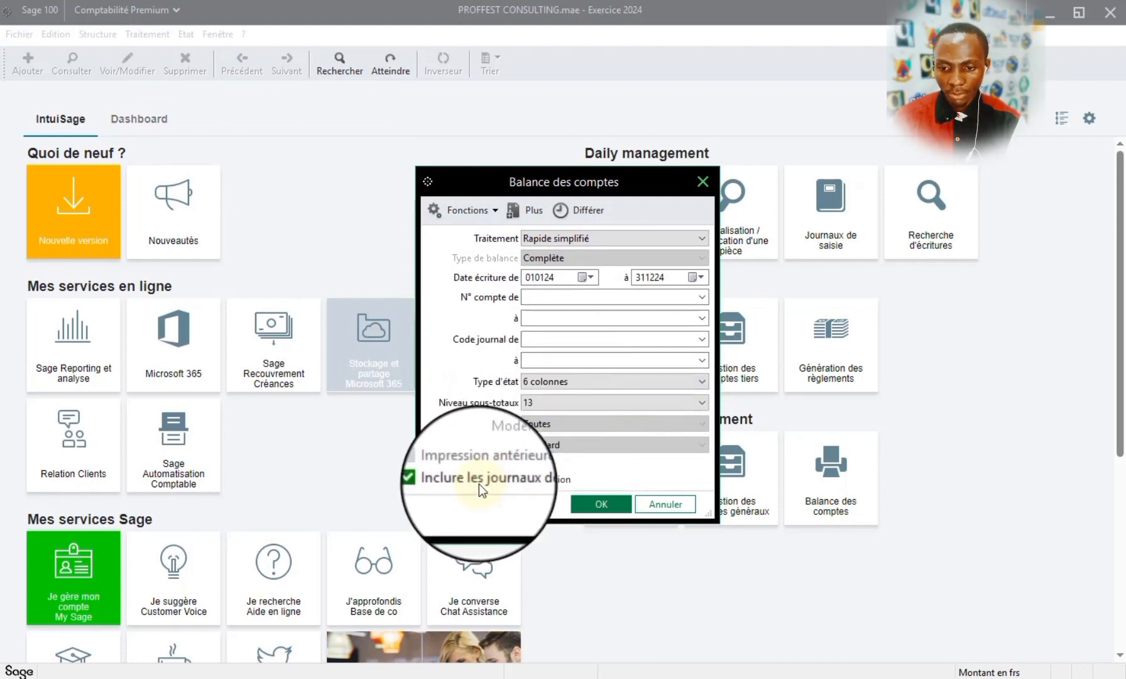
# - Generate the six-column Balance des comptes as a preview, review its movements and cumulative balances, and close it
pyautogui.click(604, 506)
pyautogui.click(635, 480)
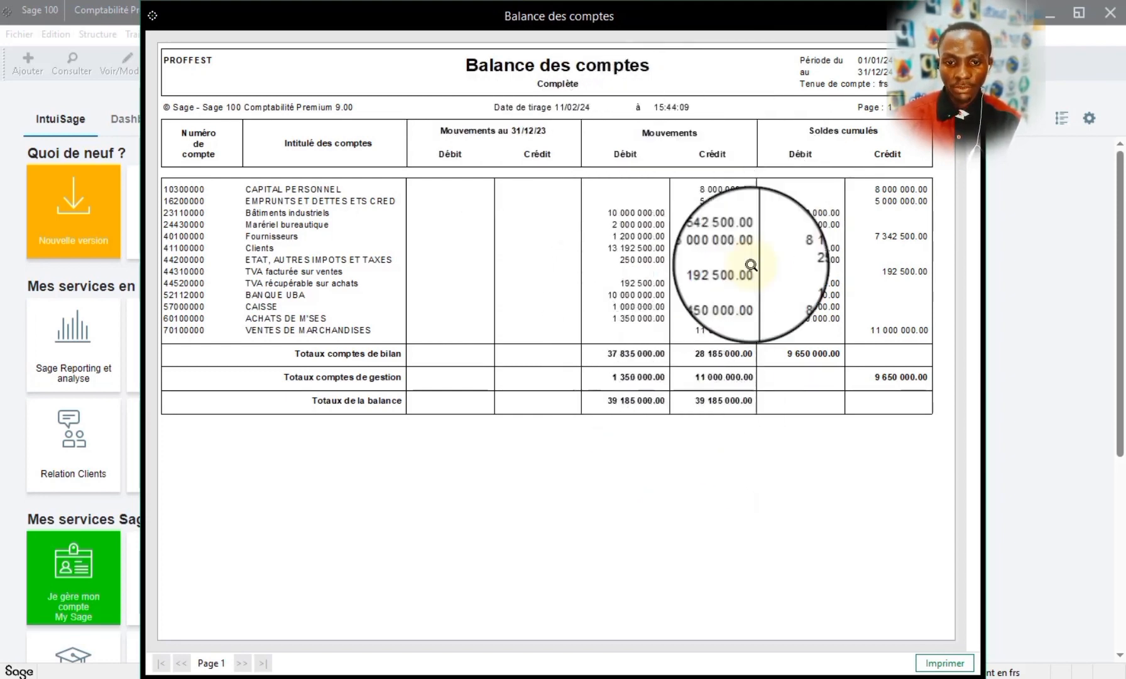
pyautogui.click(971, 16)
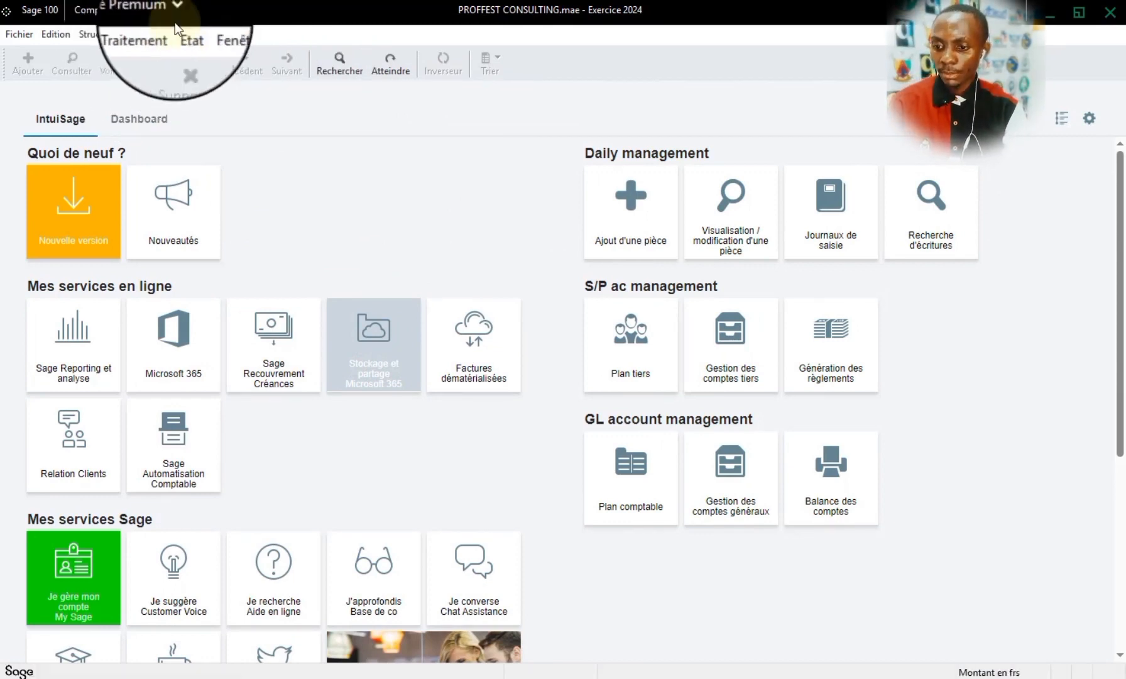
pyautogui.click(185, 36)
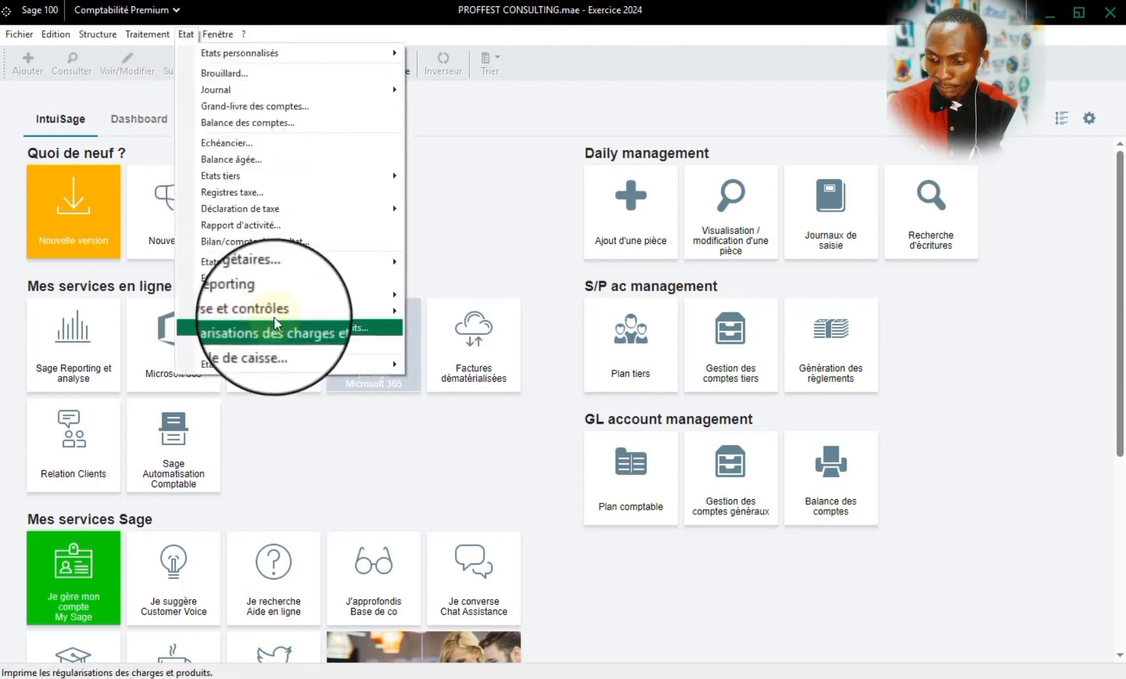
pyautogui.moveTo(307, 309)
pyautogui.moveTo(316, 284)
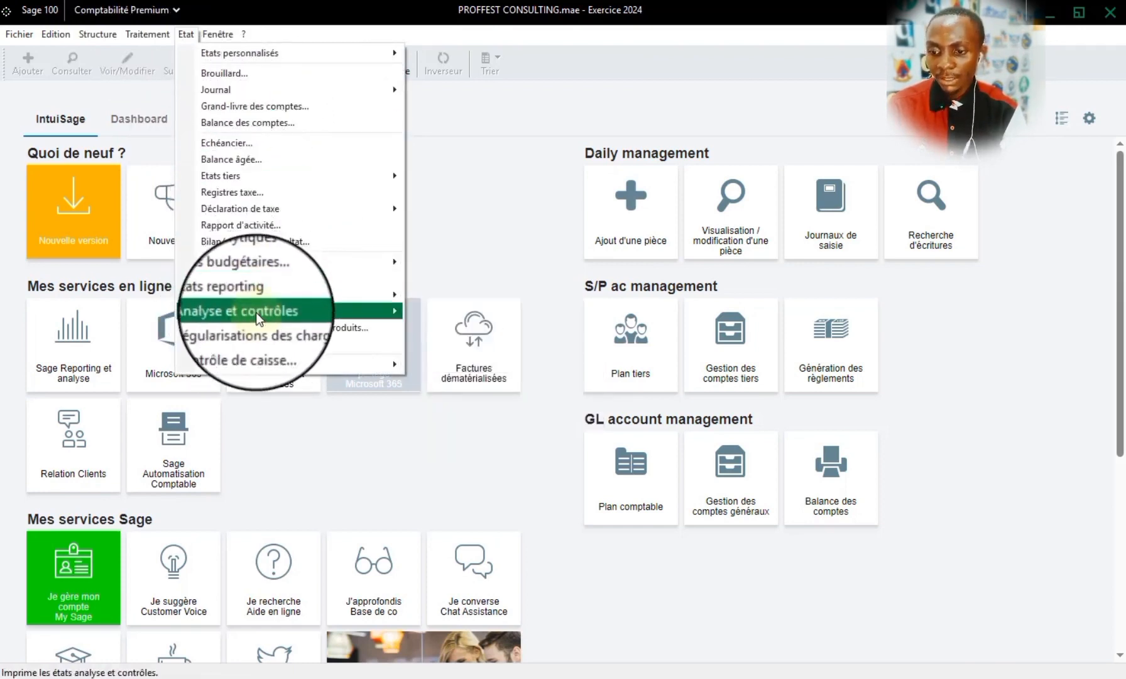
pyautogui.moveTo(277, 300)
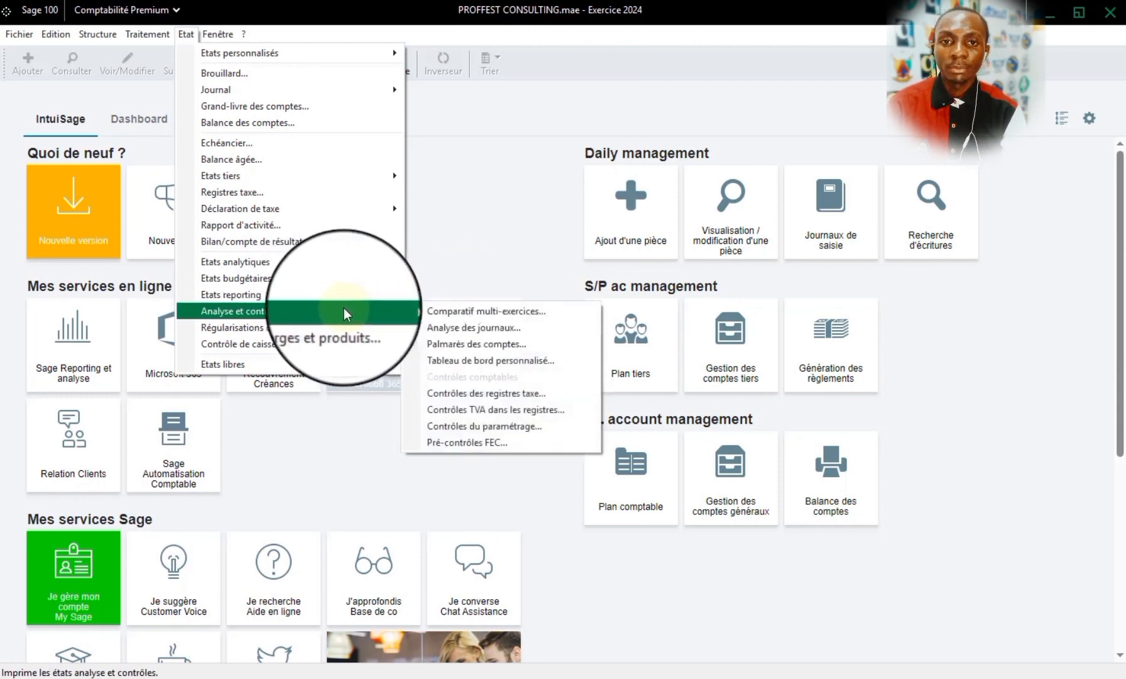
# - Display the Plan reporting list and open the general account 52100000 BANQUES LOCALES from the Plan comptable
pyautogui.moveTo(100, 34)
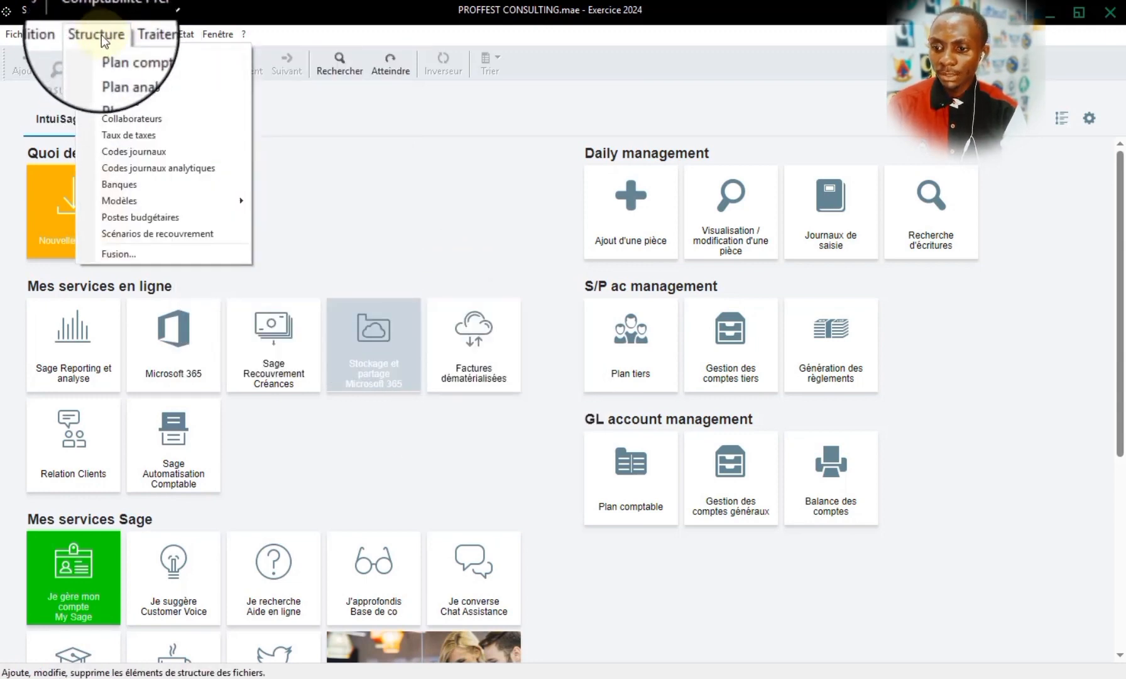
pyautogui.click(135, 83)
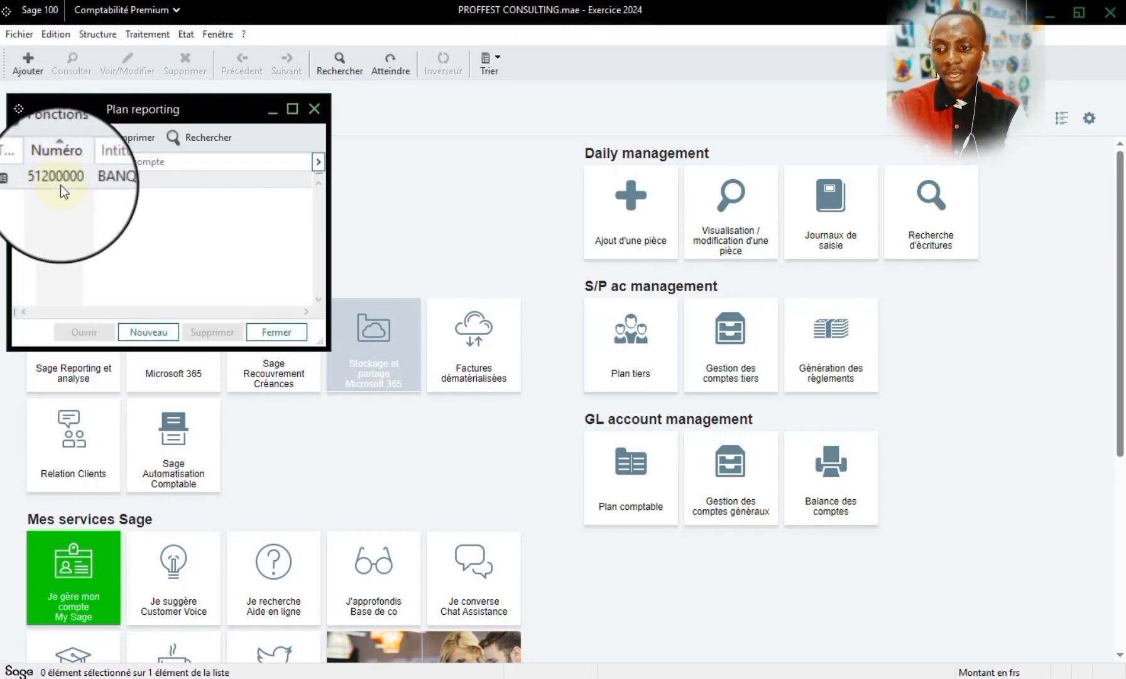
pyautogui.click(97, 34)
pyautogui.click(102, 52)
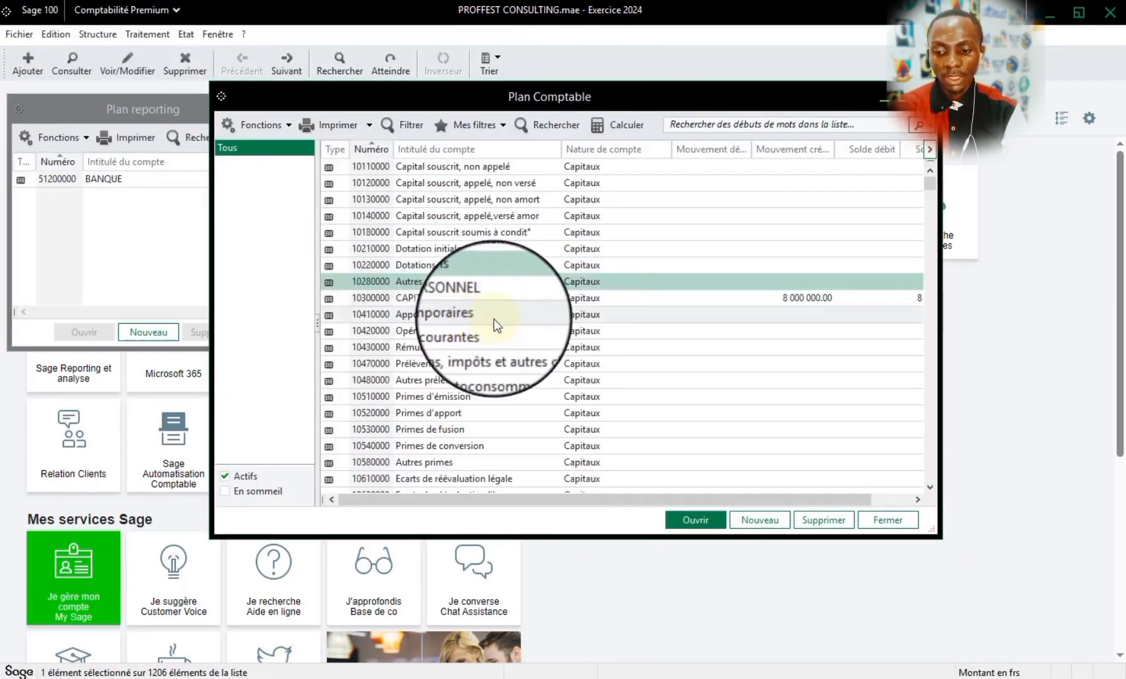
pyautogui.write('521')
pyautogui.doubleClick(536, 482)
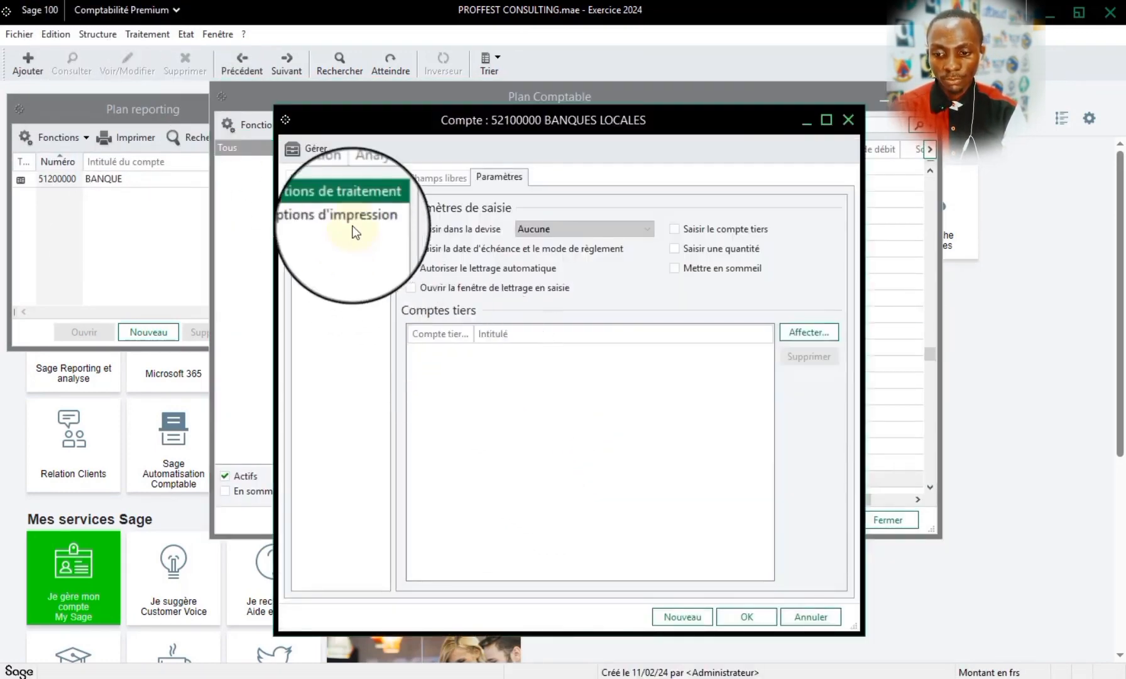
# - Assign reporting account 51200000 BANQUE to the BANQUES LOCALES account, save it, and close the Plan comptable
pyautogui.click(325, 176)
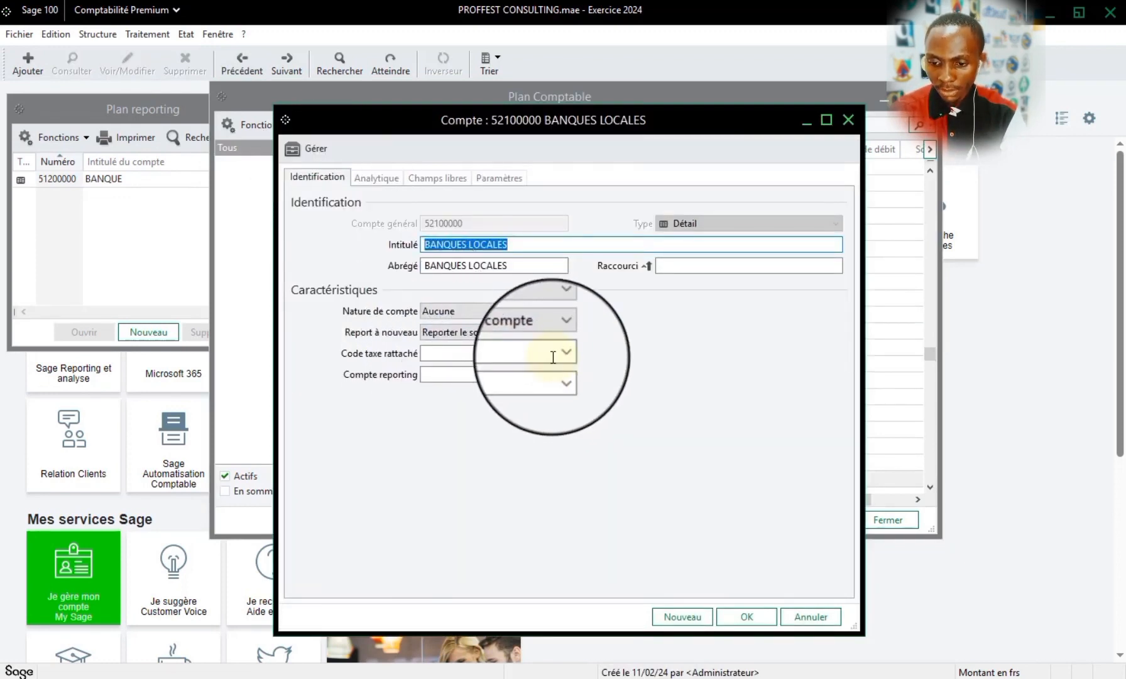
pyautogui.click(563, 376)
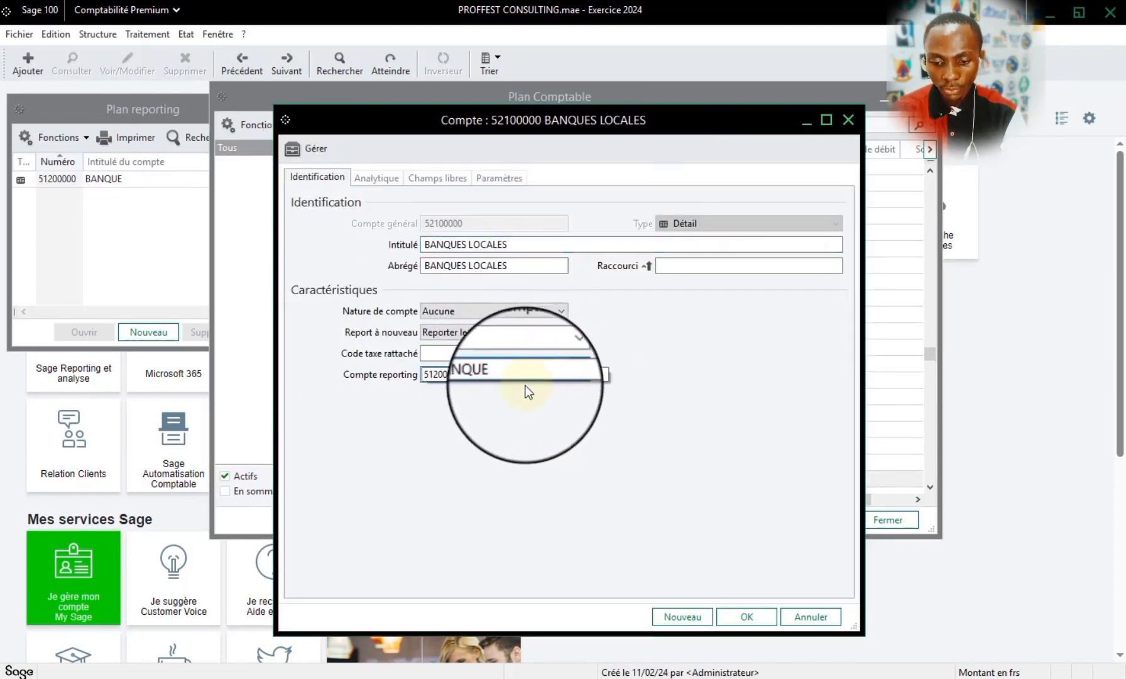
pyautogui.click(465, 384)
pyautogui.click(748, 620)
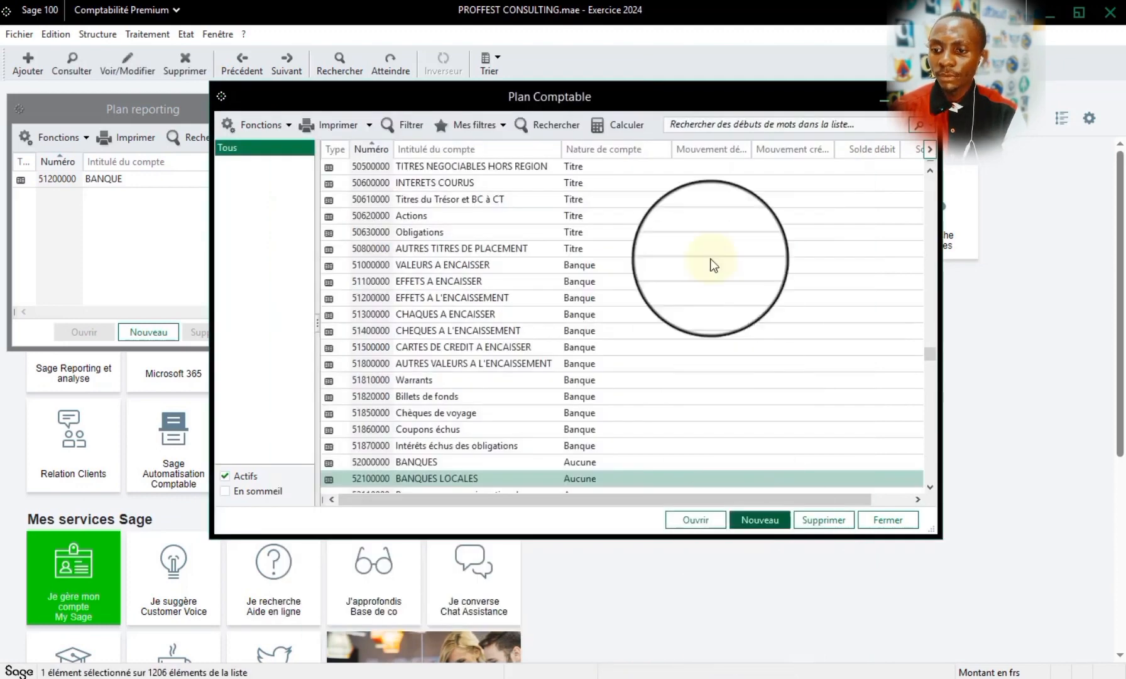
pyautogui.click(927, 95)
pyautogui.click(186, 34)
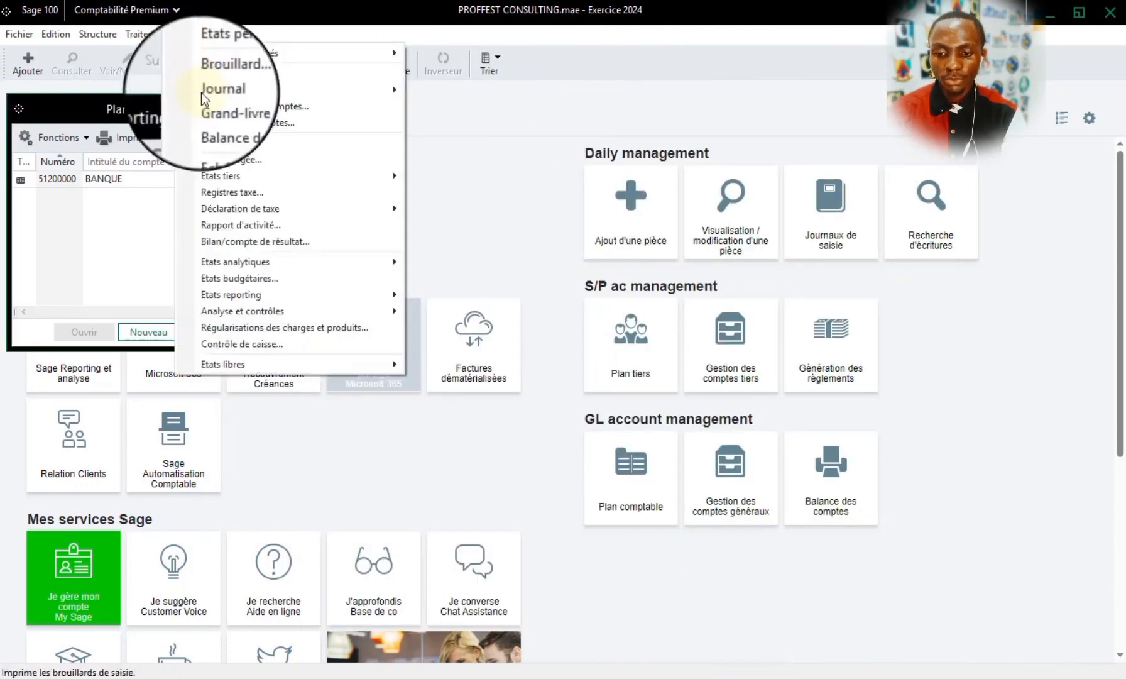
pyautogui.click(208, 99)
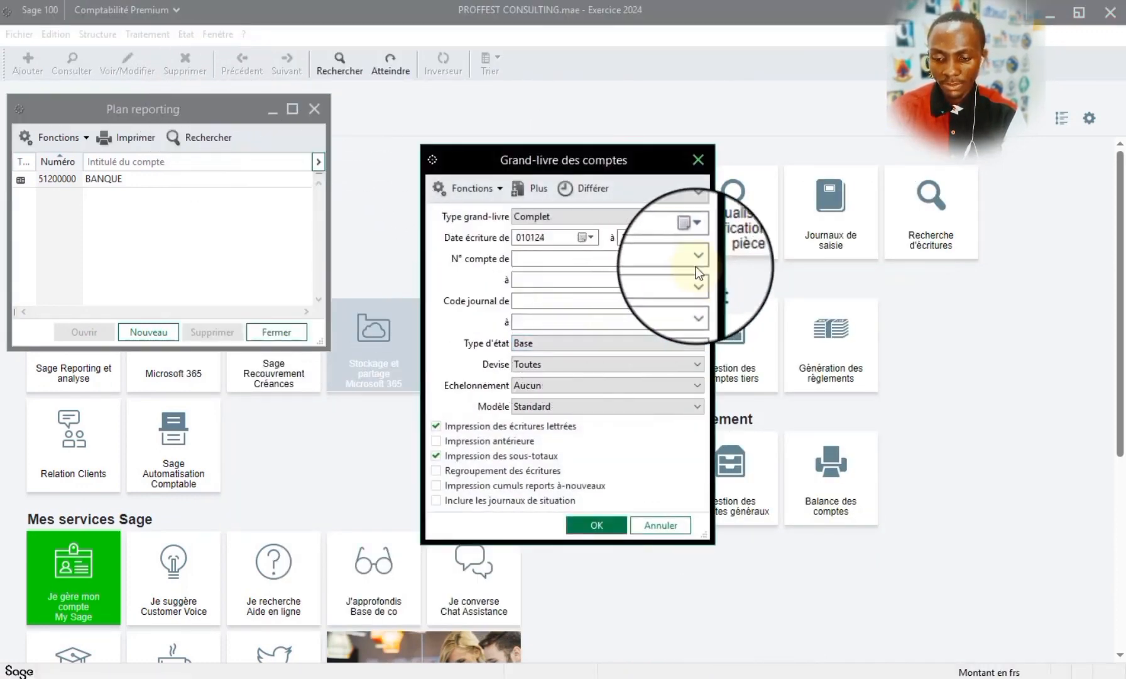
pyautogui.click(674, 258)
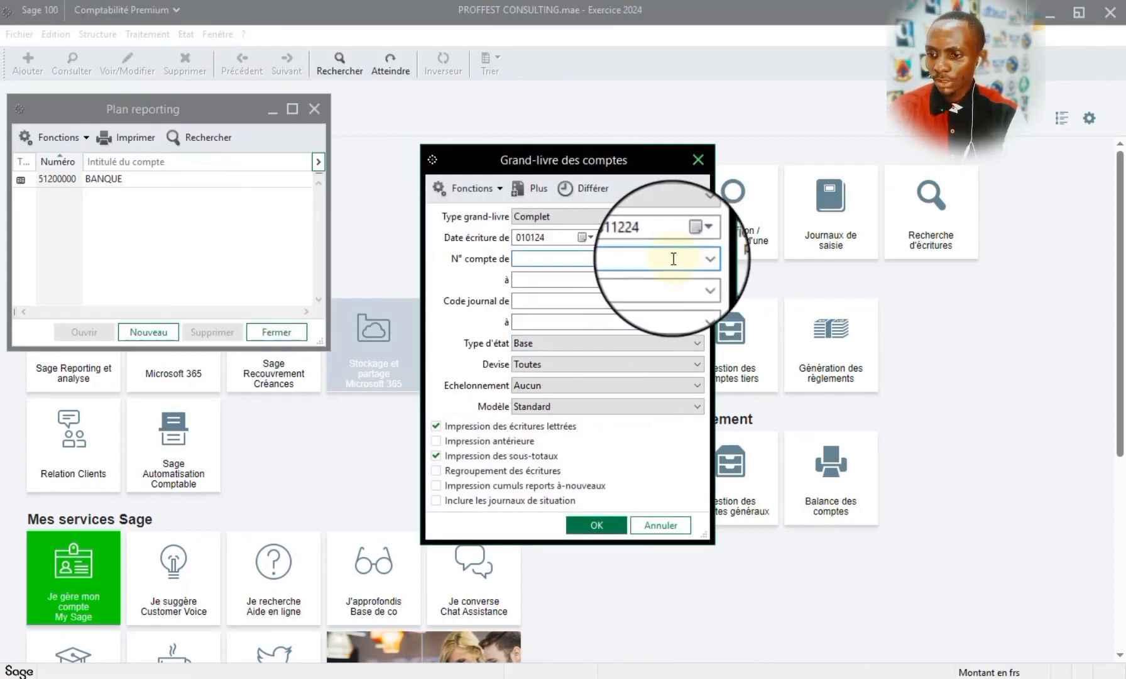
pyautogui.click(698, 160)
# - Find the 521 accounts in the Plan comptable and open account 52112000 BANQUE UBA
pyautogui.click(97, 34)
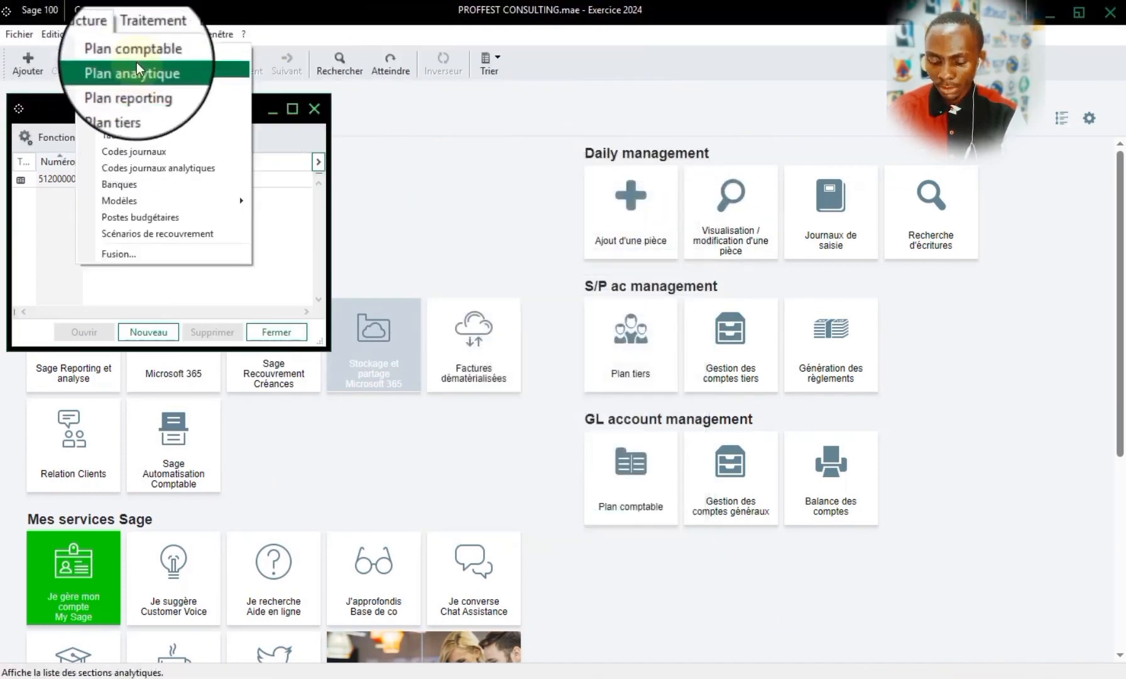
pyautogui.click(125, 52)
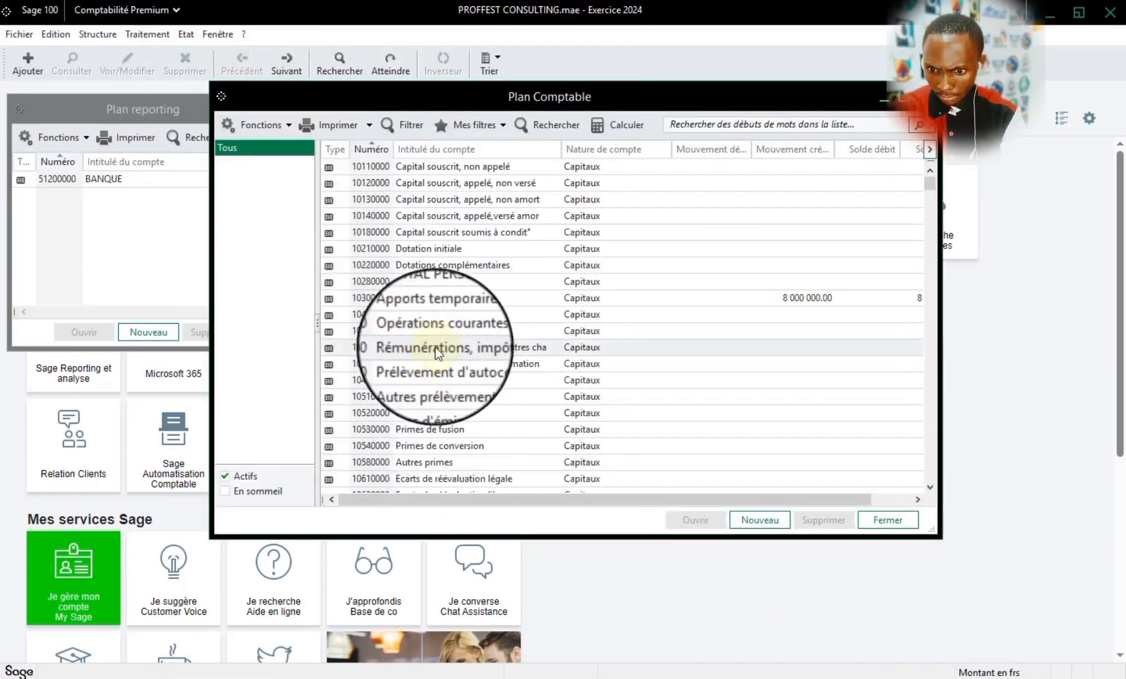
pyautogui.write('521')
pyautogui.scroll(-2, 423, 466)
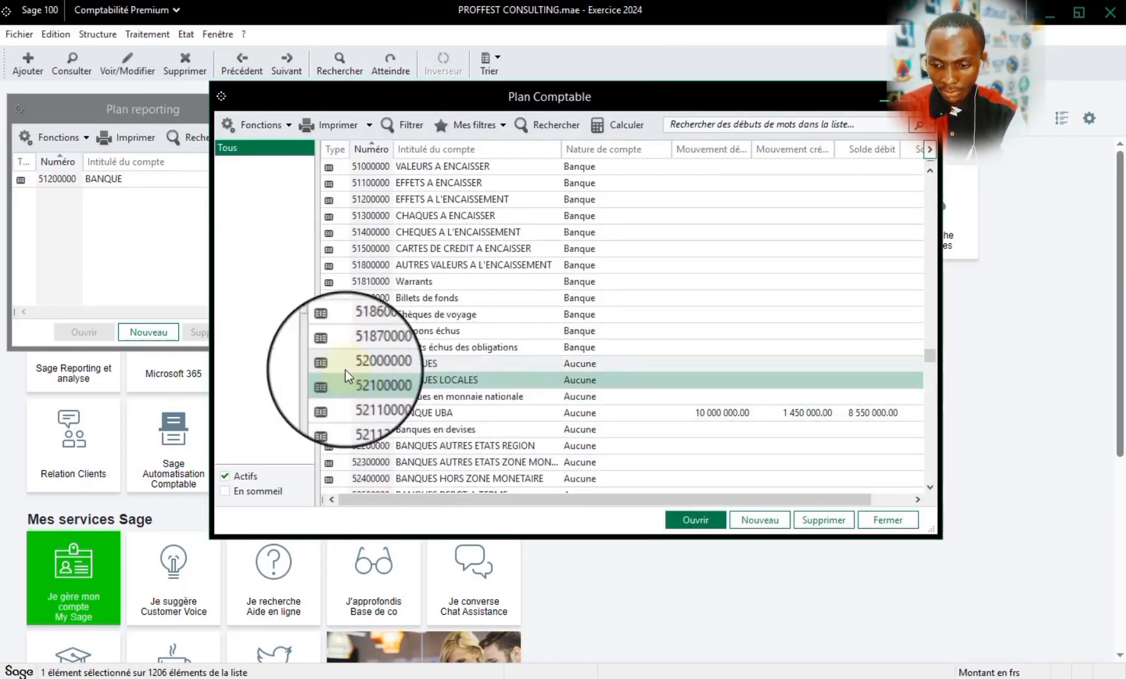
pyautogui.doubleClick(426, 414)
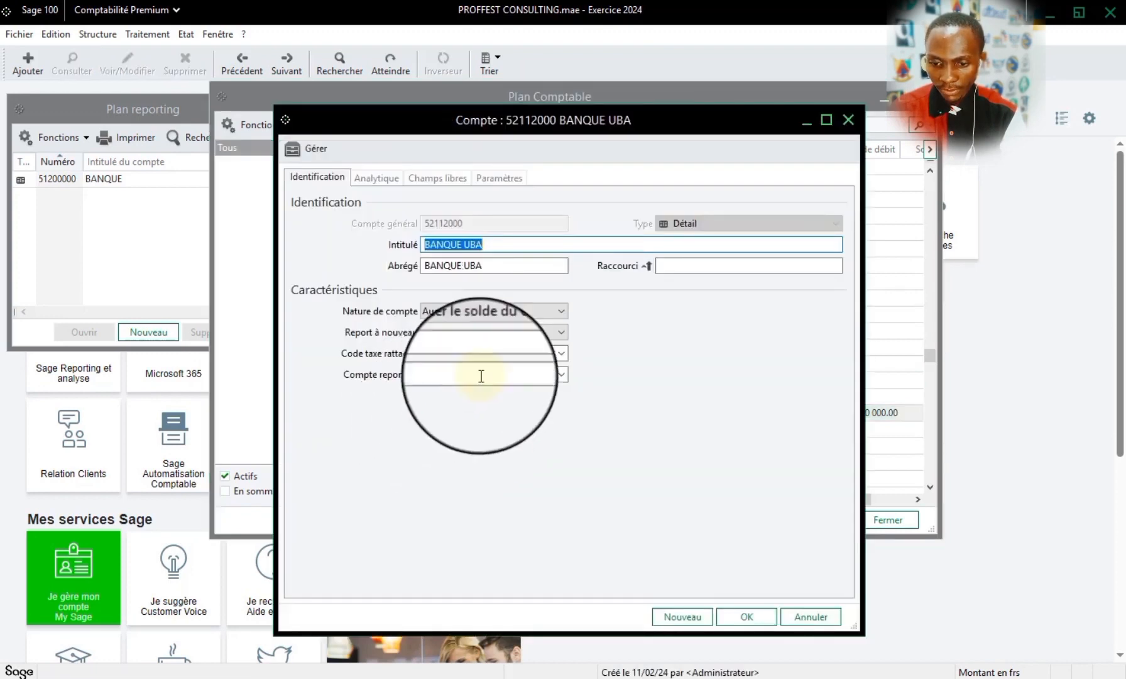
pyautogui.click(561, 353)
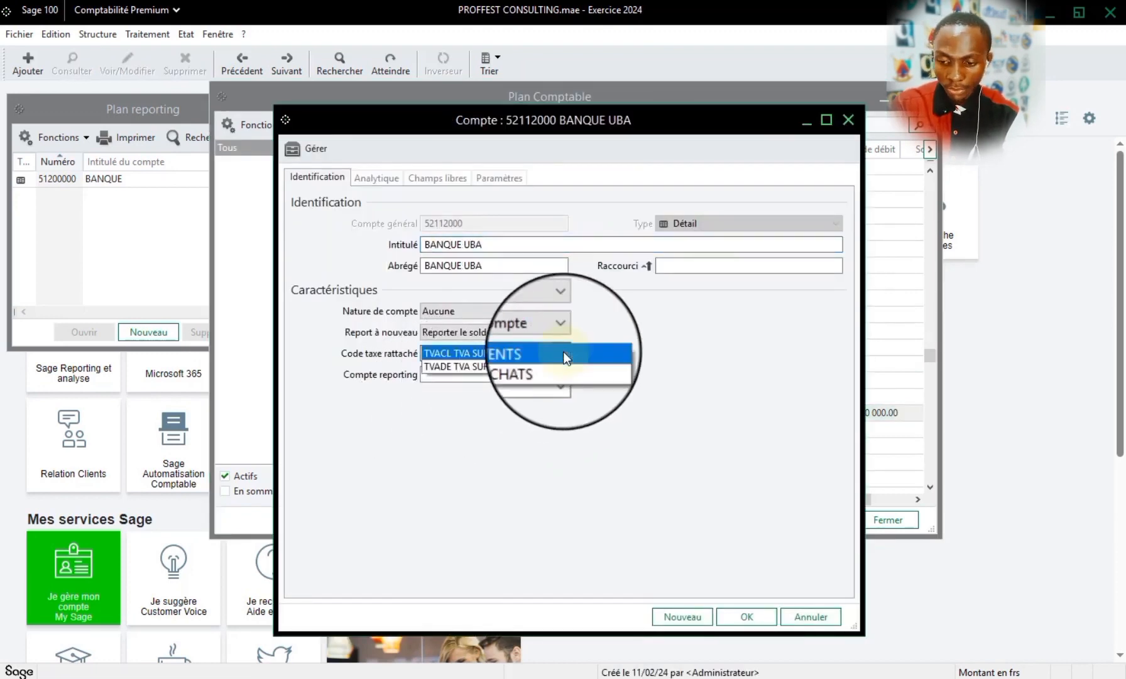
pyautogui.click(599, 348)
pyautogui.press('BackSpace')
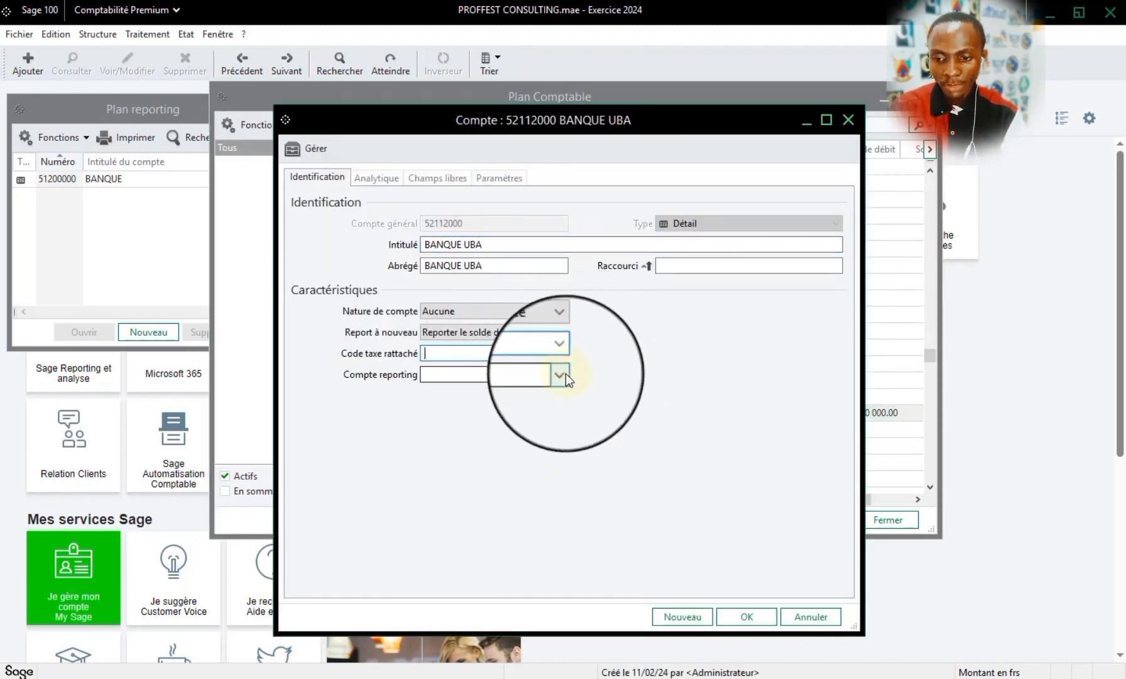
# - Assign reporting account 51200000 BANQUE to the BANQUE UBA account, save it, and close the Plan comptable
pyautogui.click(566, 373)
pyautogui.click(485, 381)
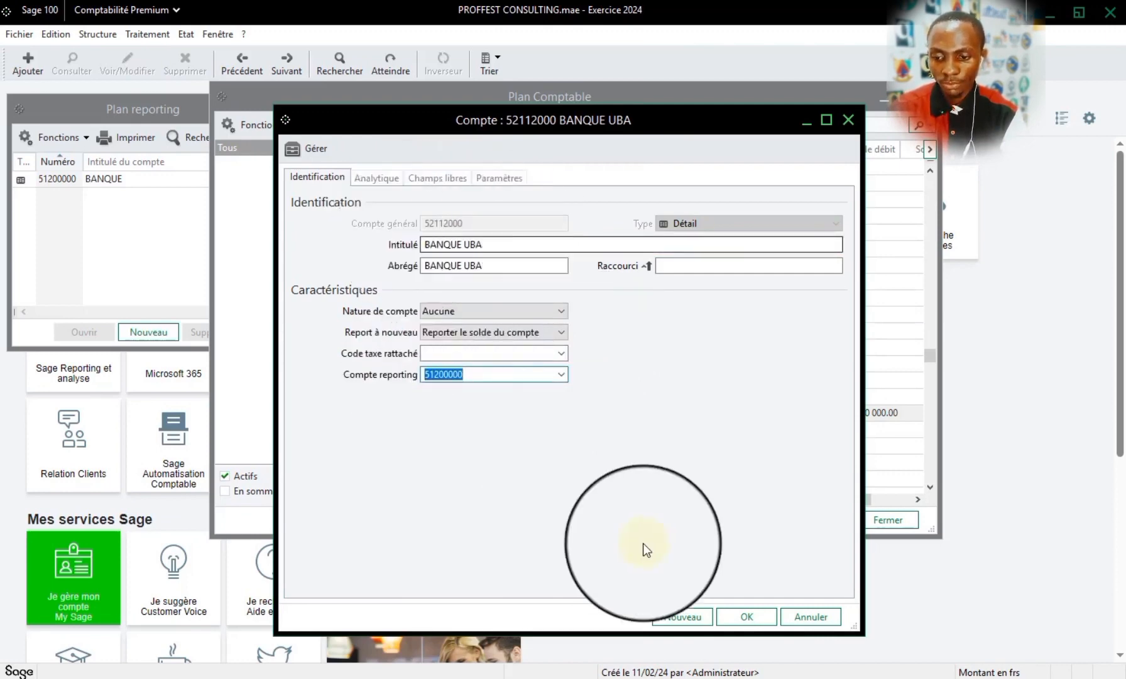
pyautogui.click(748, 617)
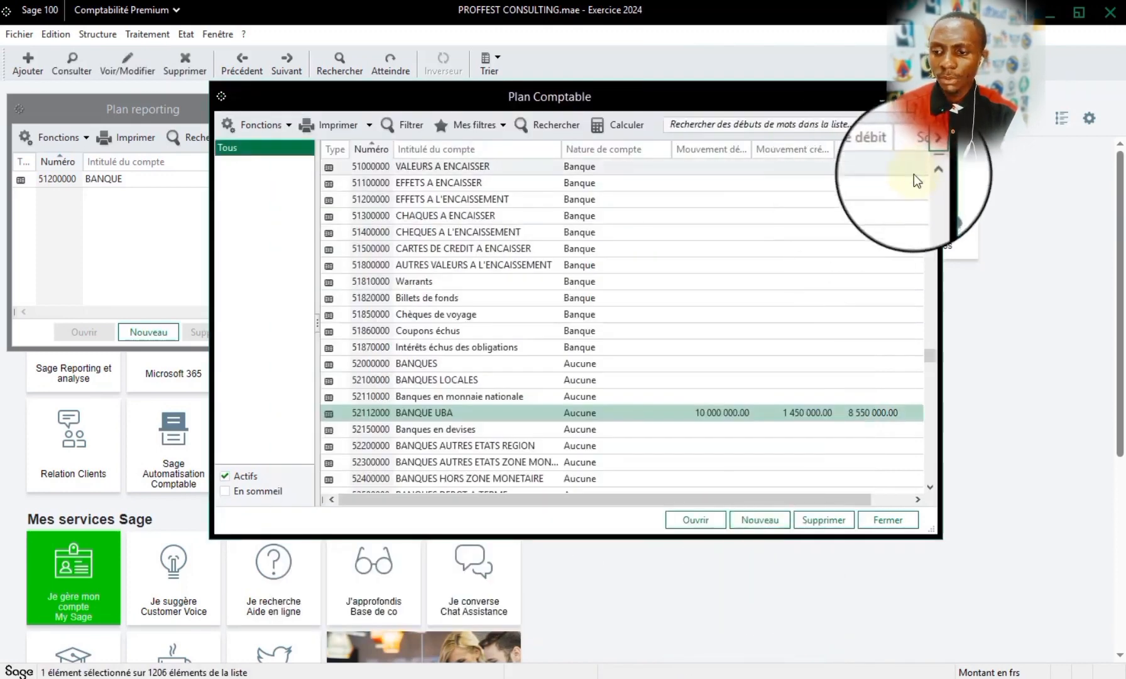
pyautogui.click(928, 97)
# - Restrict the Grand-livre des comptes report to account 52112000 as both the start and end of the range
pyautogui.click(164, 36)
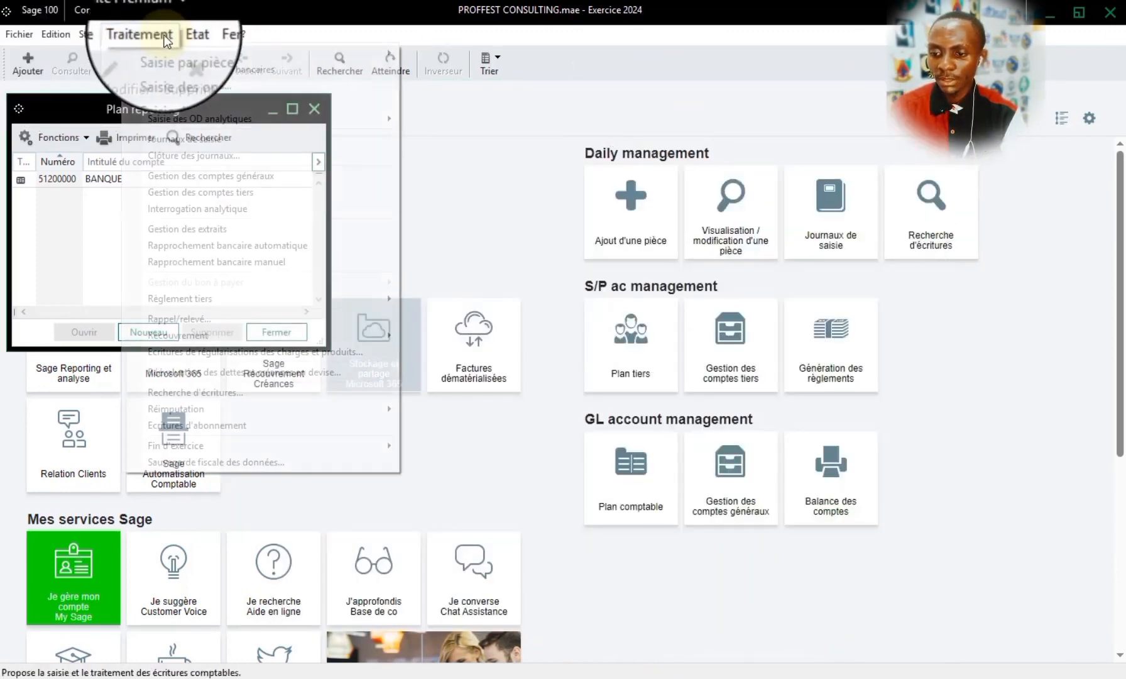
pyautogui.moveTo(182, 35)
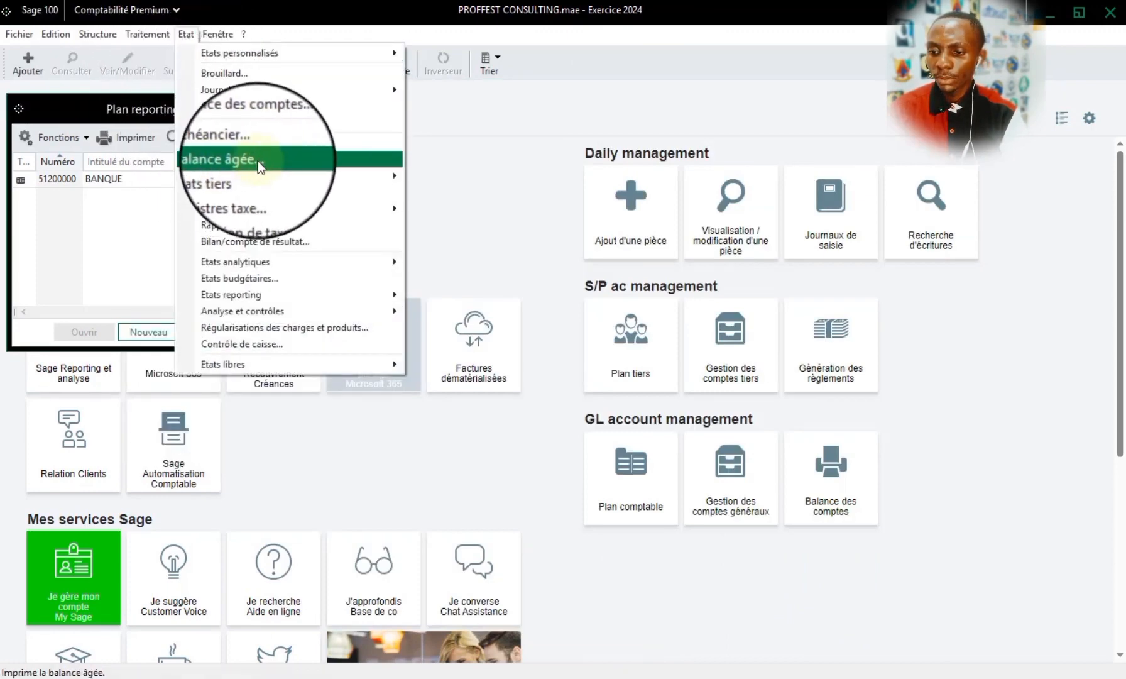
pyautogui.click(224, 104)
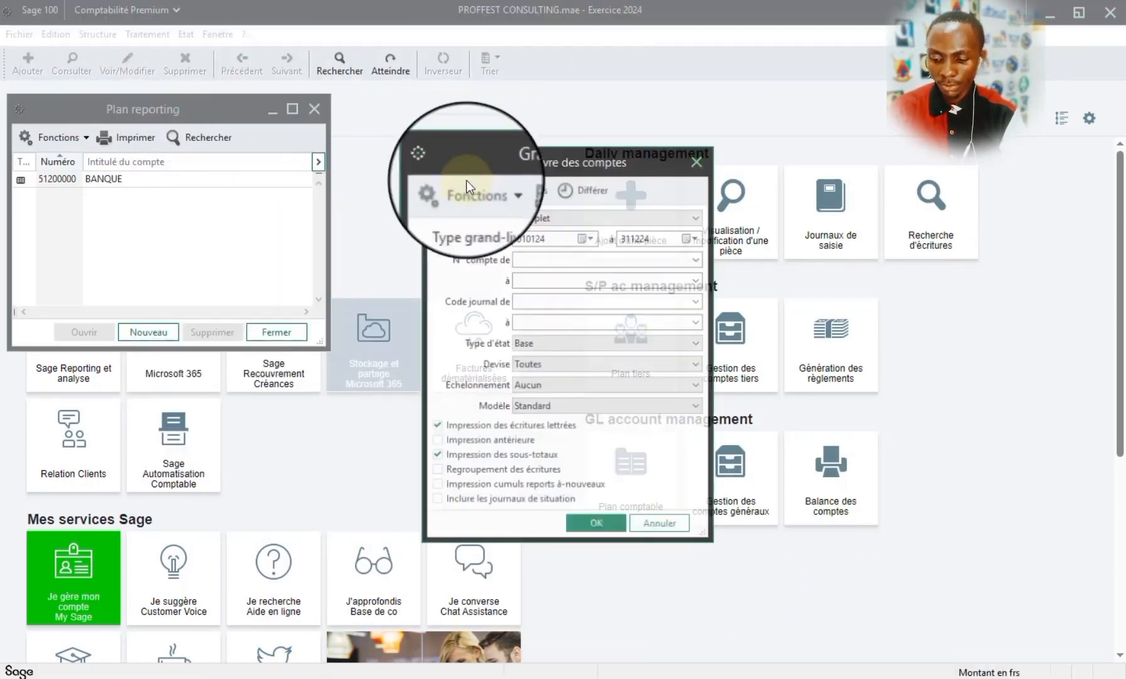
pyautogui.click(647, 257)
pyautogui.write('5')
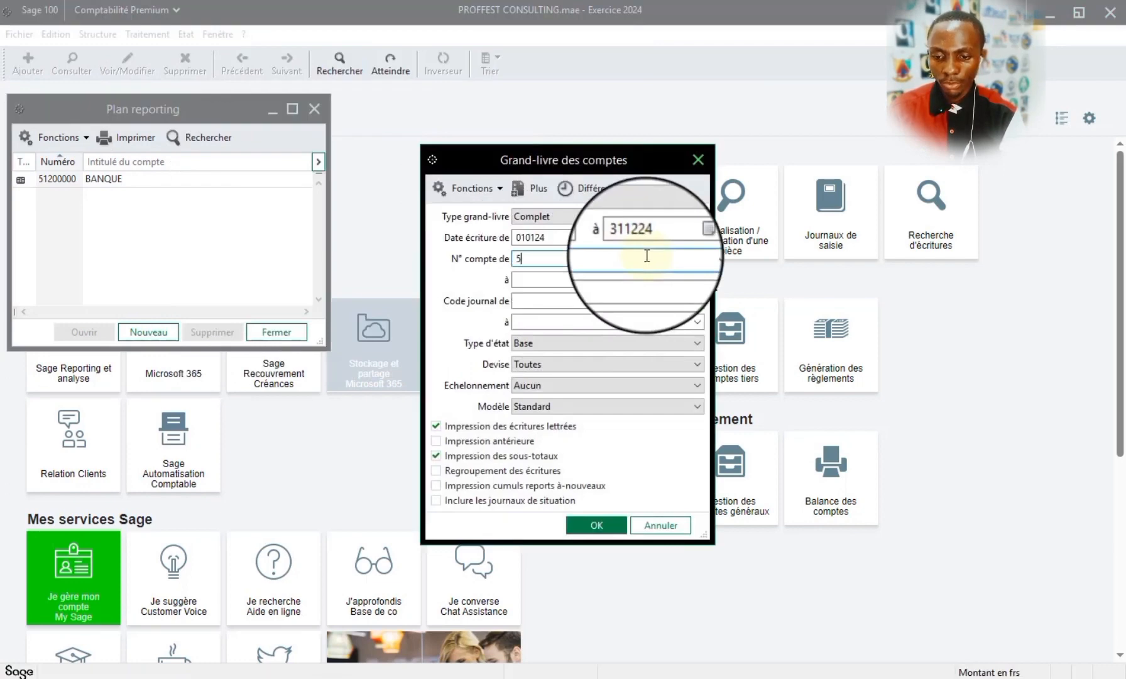
pyautogui.write('21')
pyautogui.click(694, 259)
pyautogui.click(633, 286)
pyautogui.hotkey('ctrl', 'c')
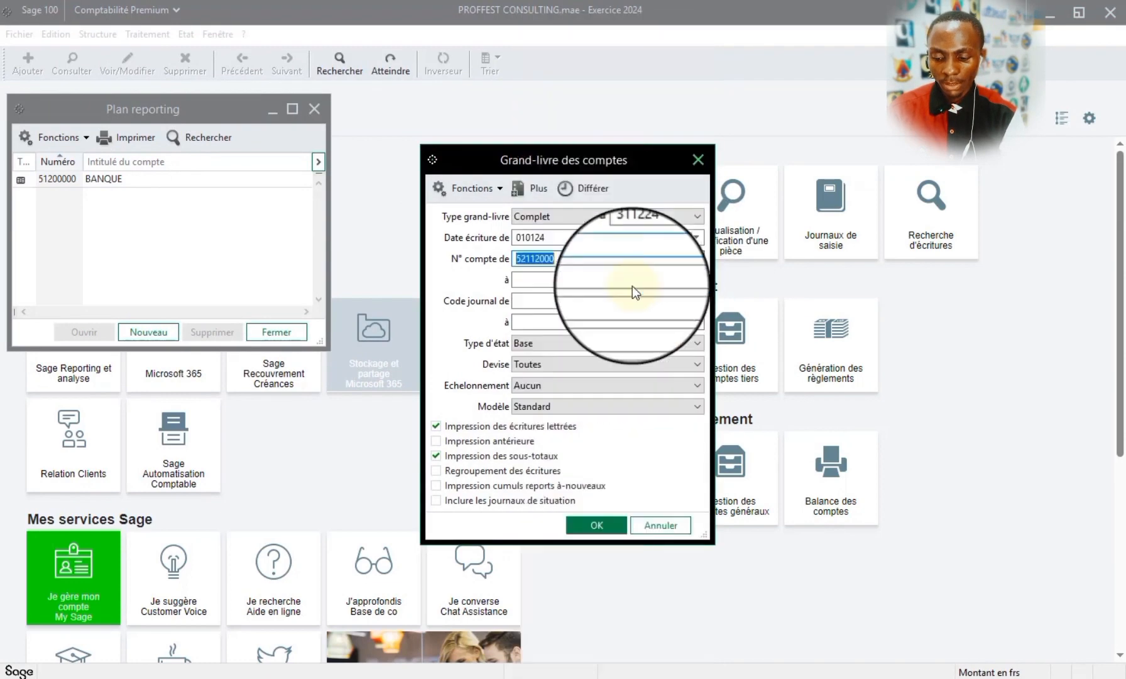
pyautogui.click(582, 278)
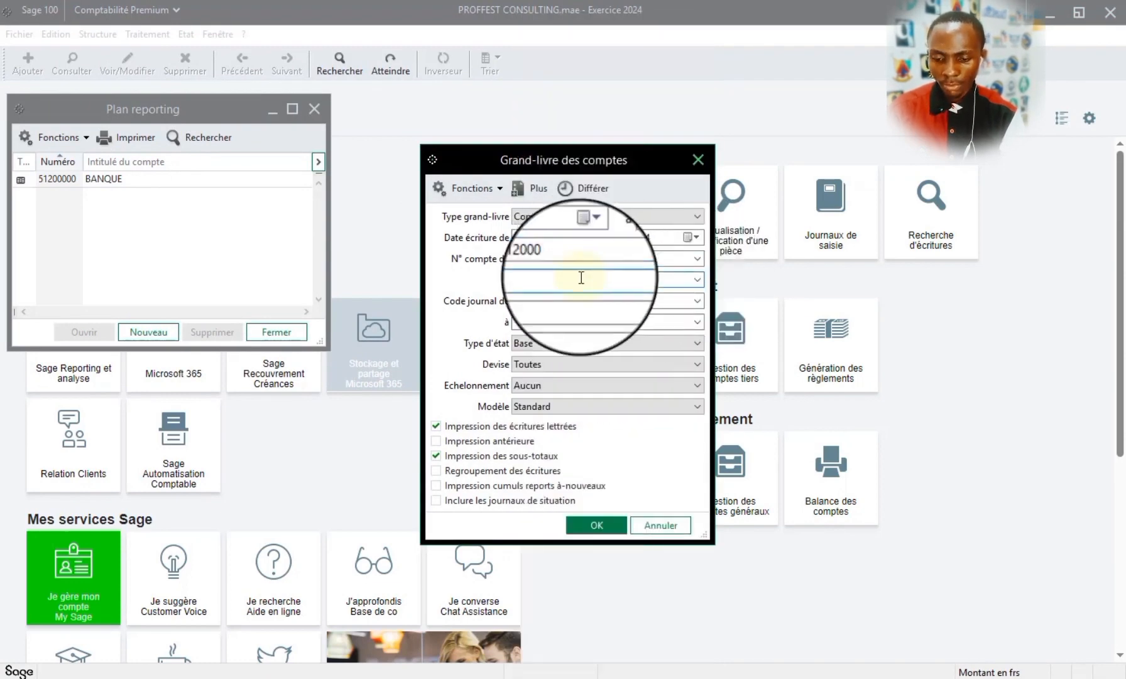
pyautogui.hotkey('ctrl', 'v')
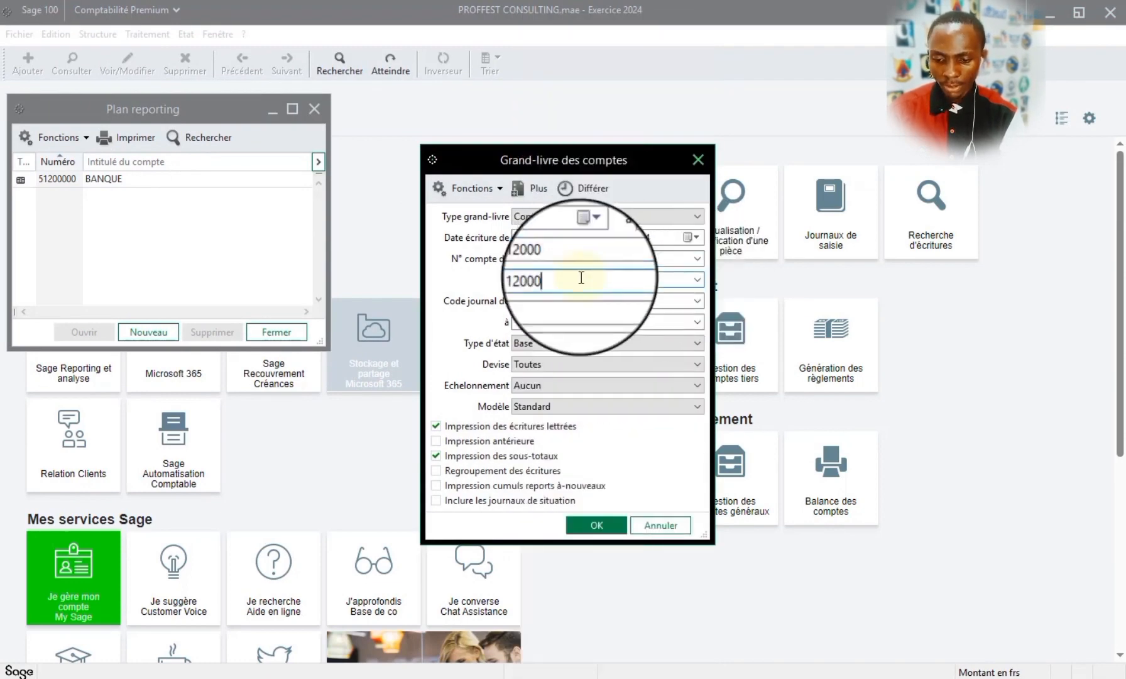
# - Preview the Grand-livre des comptes for account 52112000, examine its entries and progressive balance, and close it along with the Plan reporting
pyautogui.click(604, 523)
pyautogui.click(635, 479)
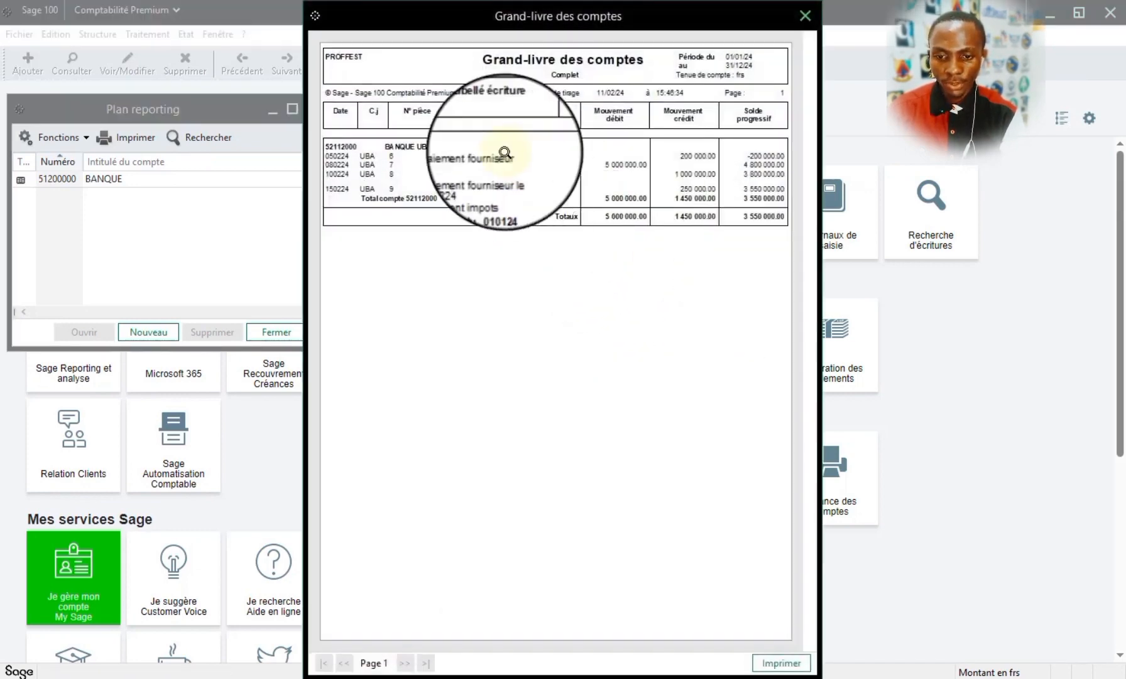
pyautogui.click(364, 148)
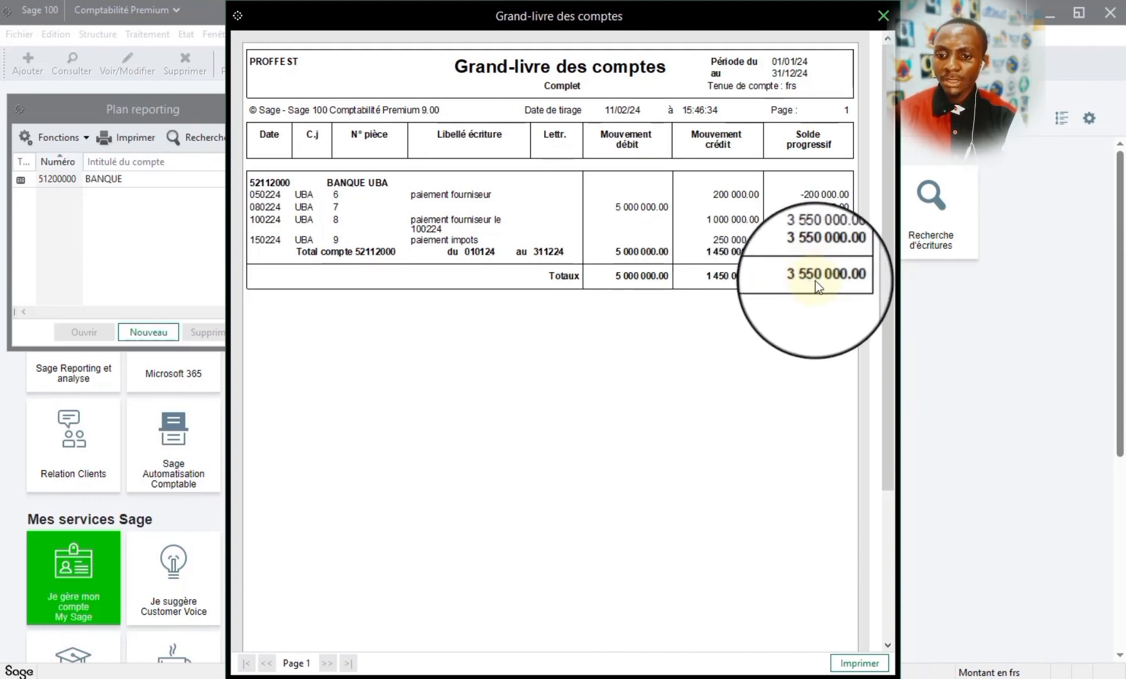
pyautogui.click(516, 158)
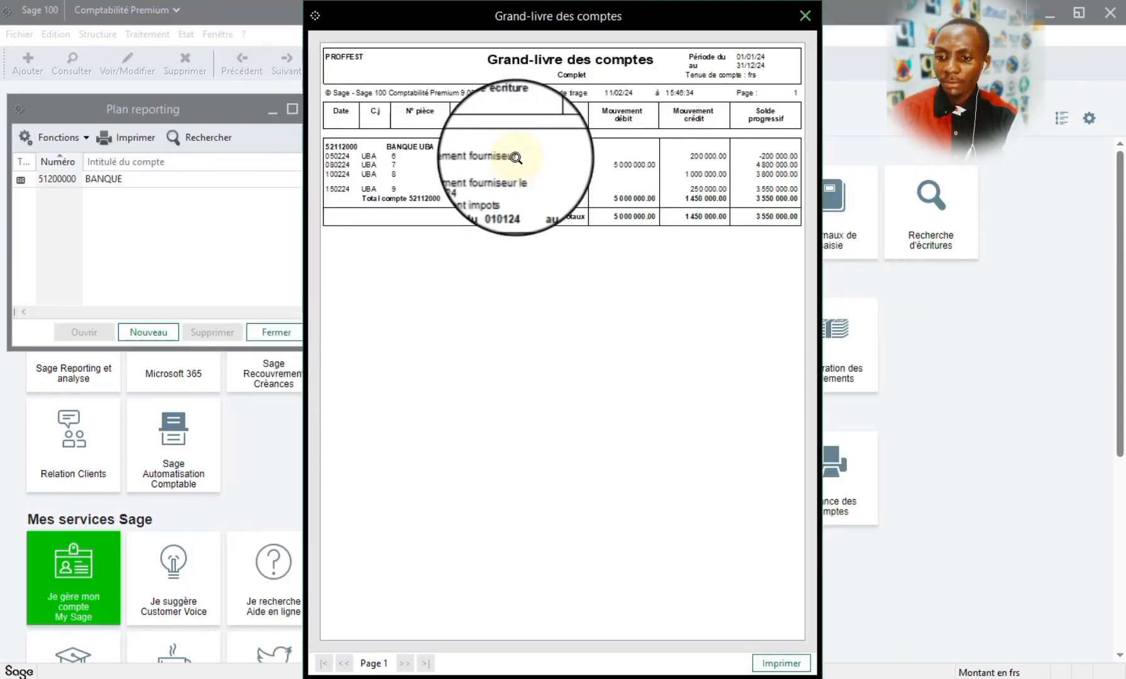
pyautogui.click(691, 91)
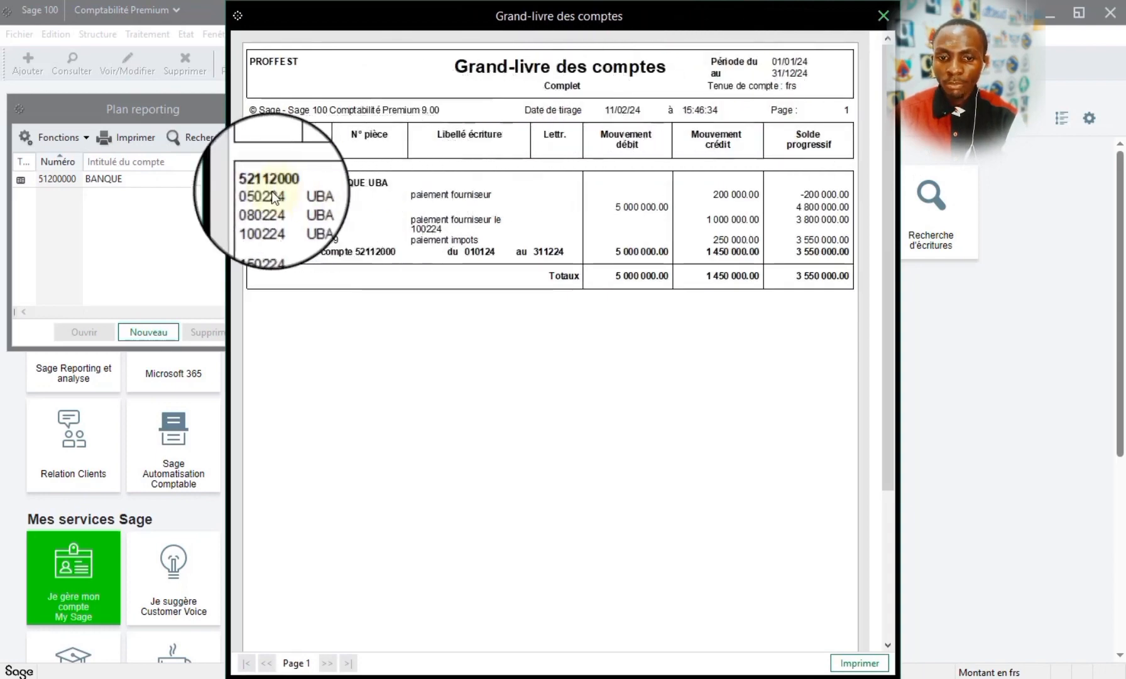
pyautogui.click(882, 16)
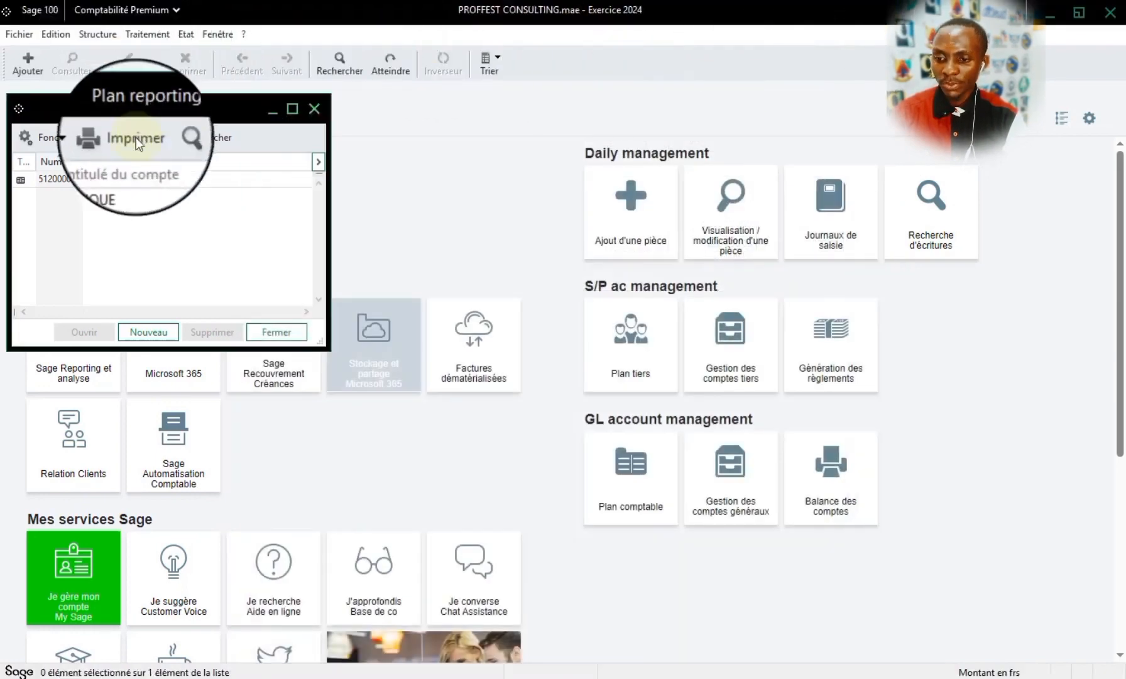
pyautogui.click(308, 109)
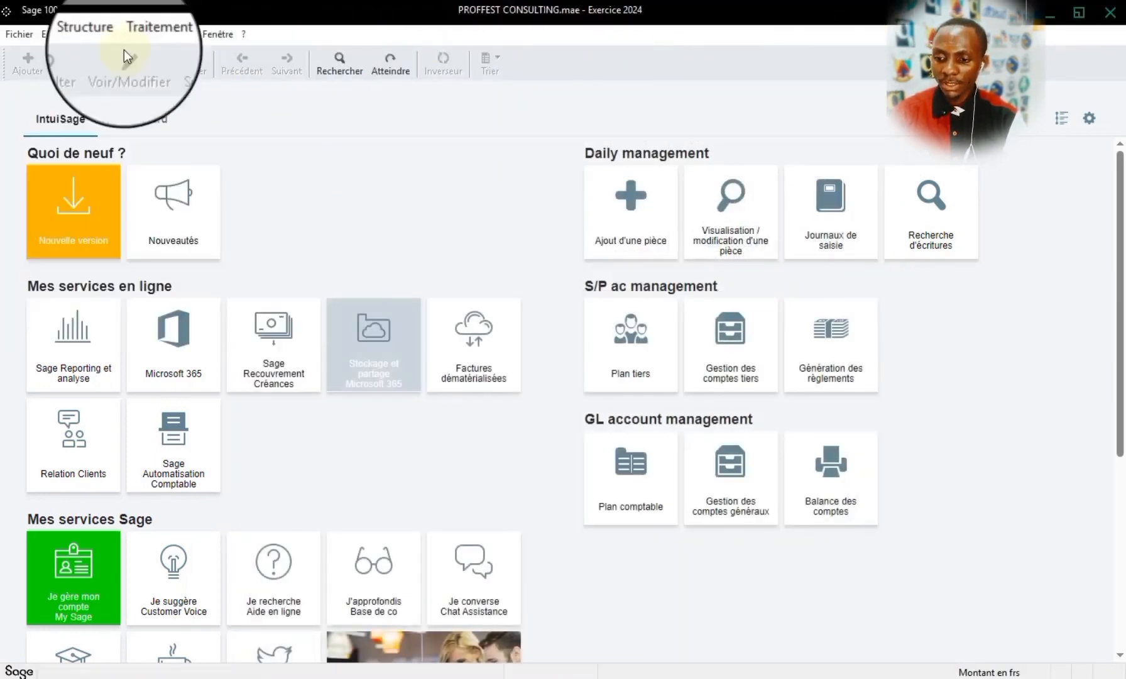
# - Generate a preview of the Grand-livre reporting with the account range left blank, examine the BANQUE entries, and close it
pyautogui.click(186, 34)
pyautogui.moveTo(242, 304)
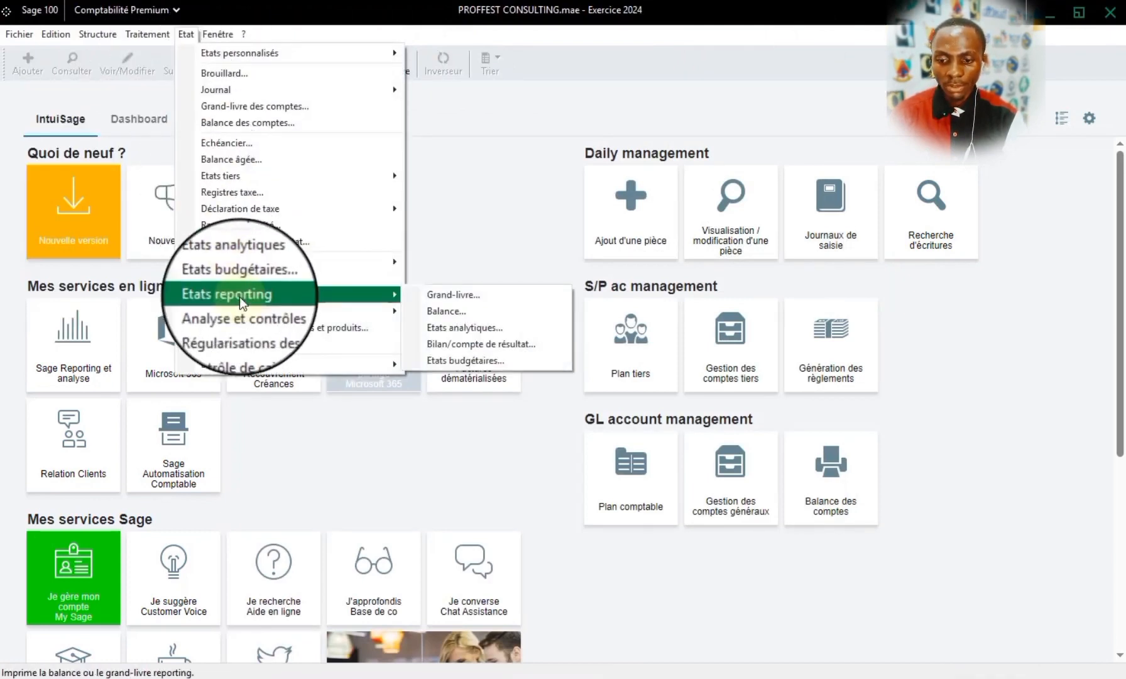
pyautogui.click(537, 295)
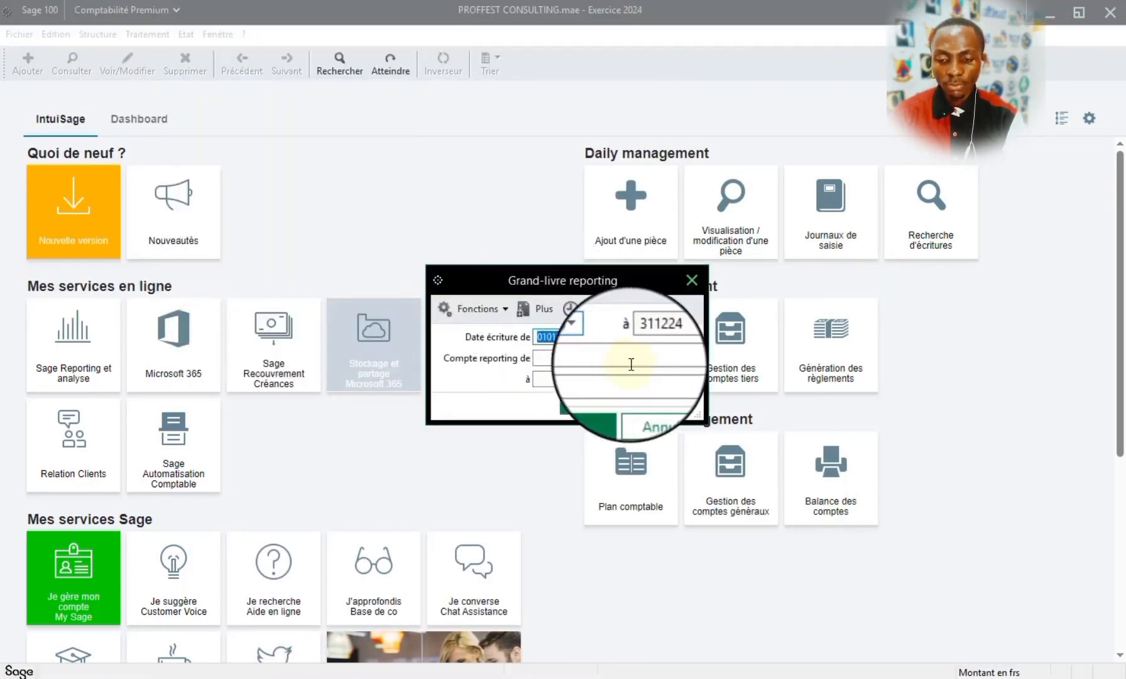
pyautogui.click(690, 358)
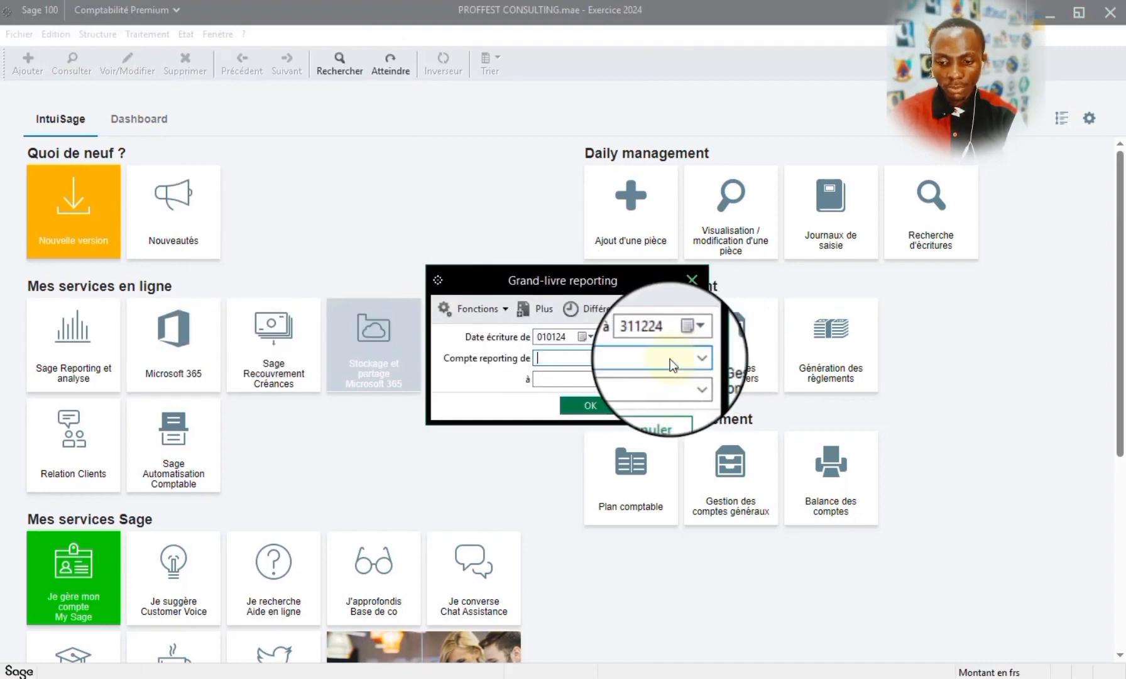
pyautogui.click(687, 380)
pyautogui.click(601, 405)
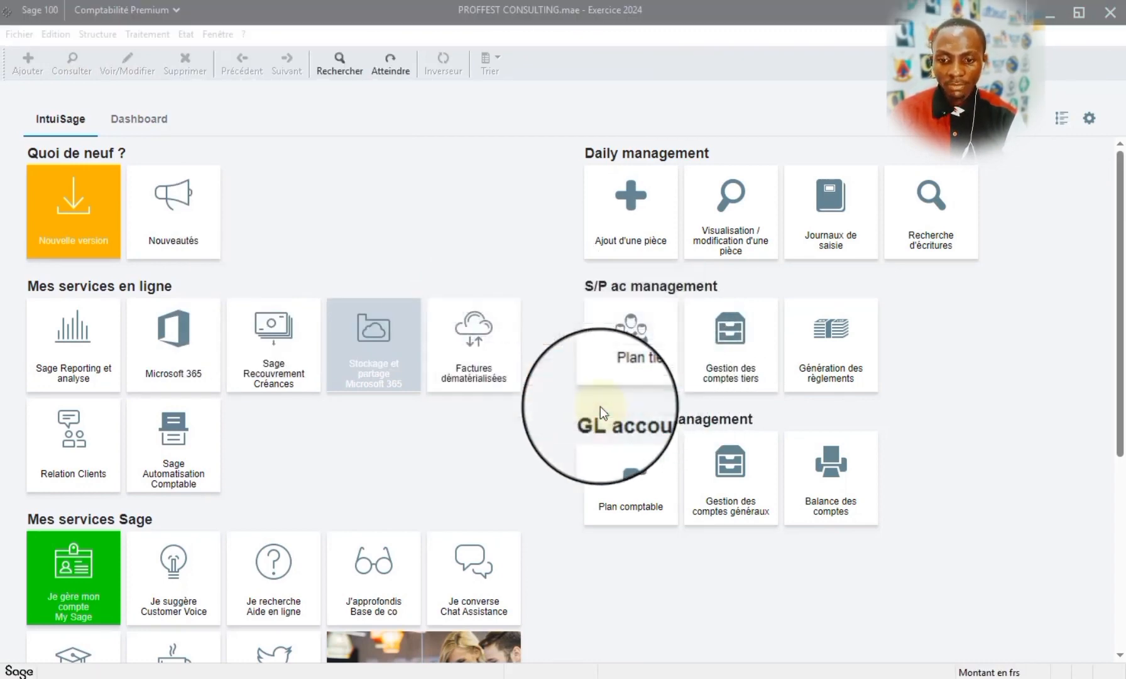
pyautogui.click(631, 483)
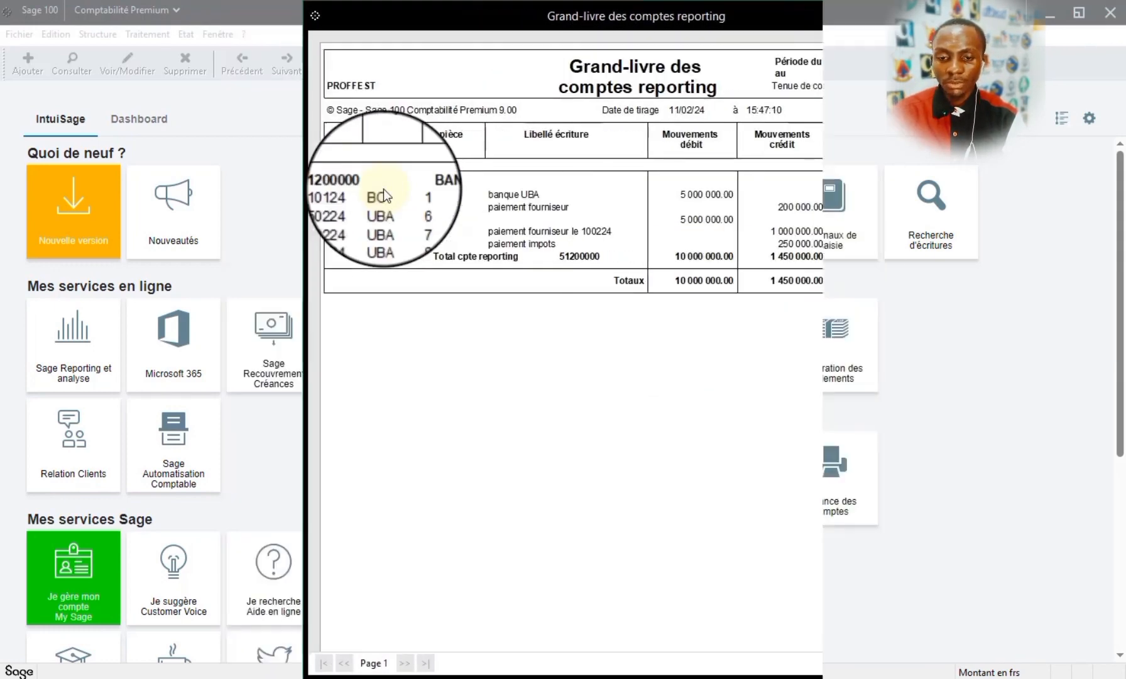
pyautogui.click(805, 15)
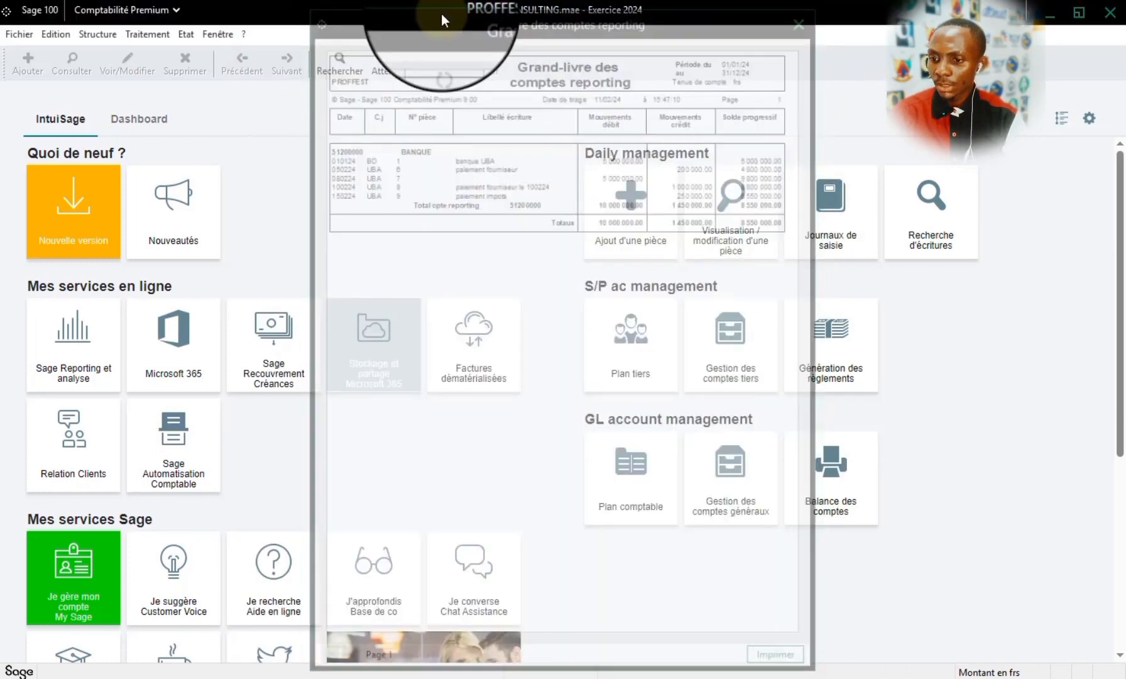
# - Clear the reporting account of account 52100000 BANQUES LOCALES in the Plan comptable and save it
pyautogui.click(97, 34)
pyautogui.click(118, 56)
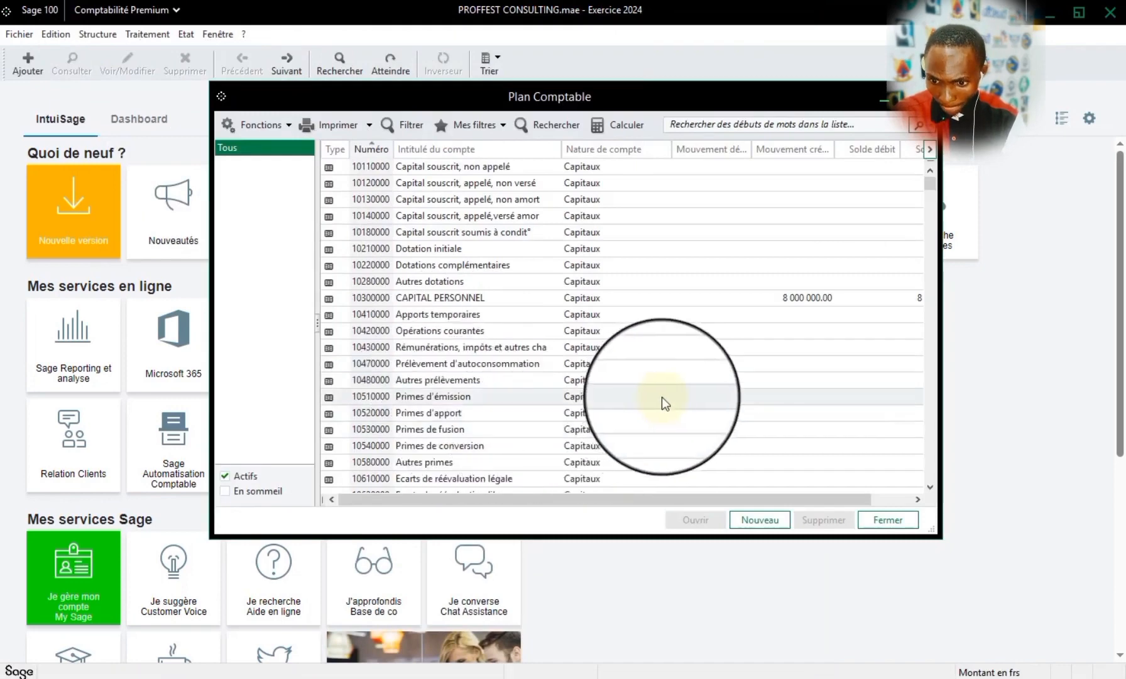
pyautogui.write('521')
pyautogui.scroll(-1, 427, 425)
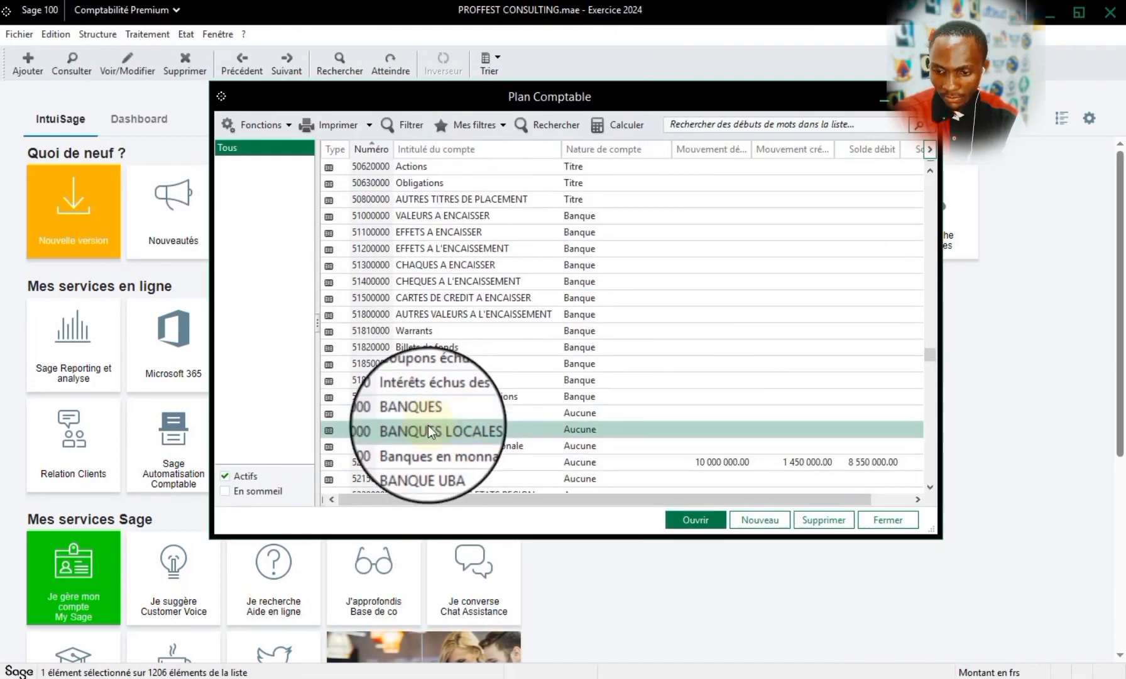
pyautogui.doubleClick(427, 425)
pyautogui.doubleClick(530, 375)
pyautogui.press('Delete')
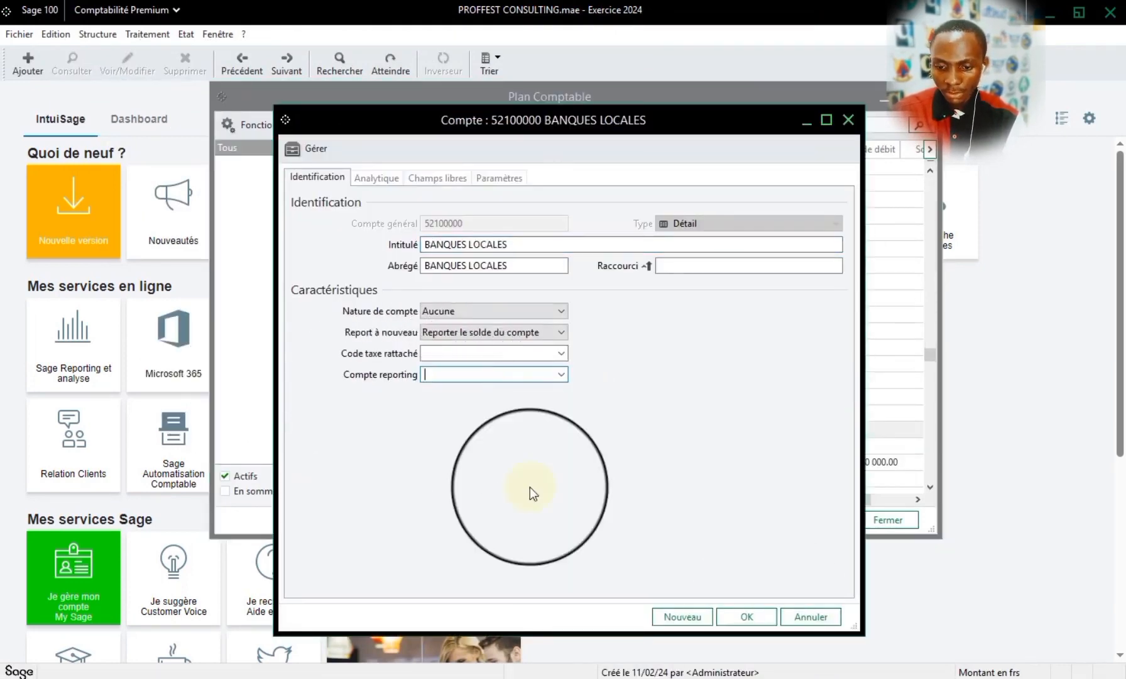
pyautogui.click(764, 617)
# - Check account 52000000 BANQUES without changing it, and close the Plan comptable
pyautogui.scroll(-2, 575, 450)
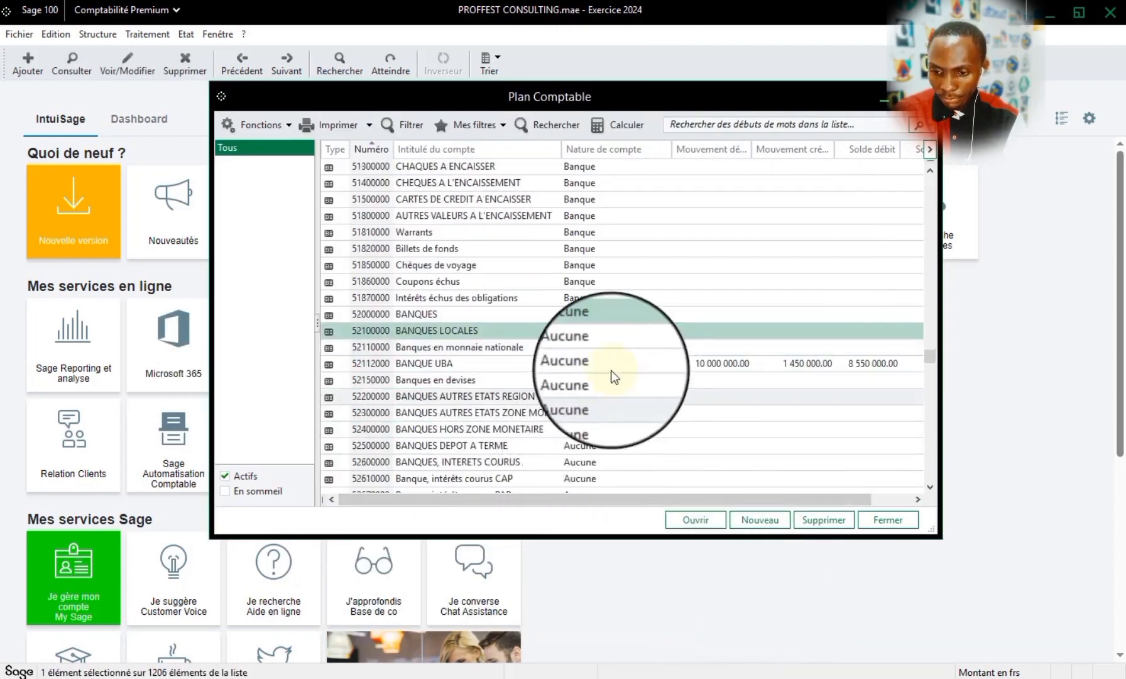
pyautogui.doubleClick(467, 318)
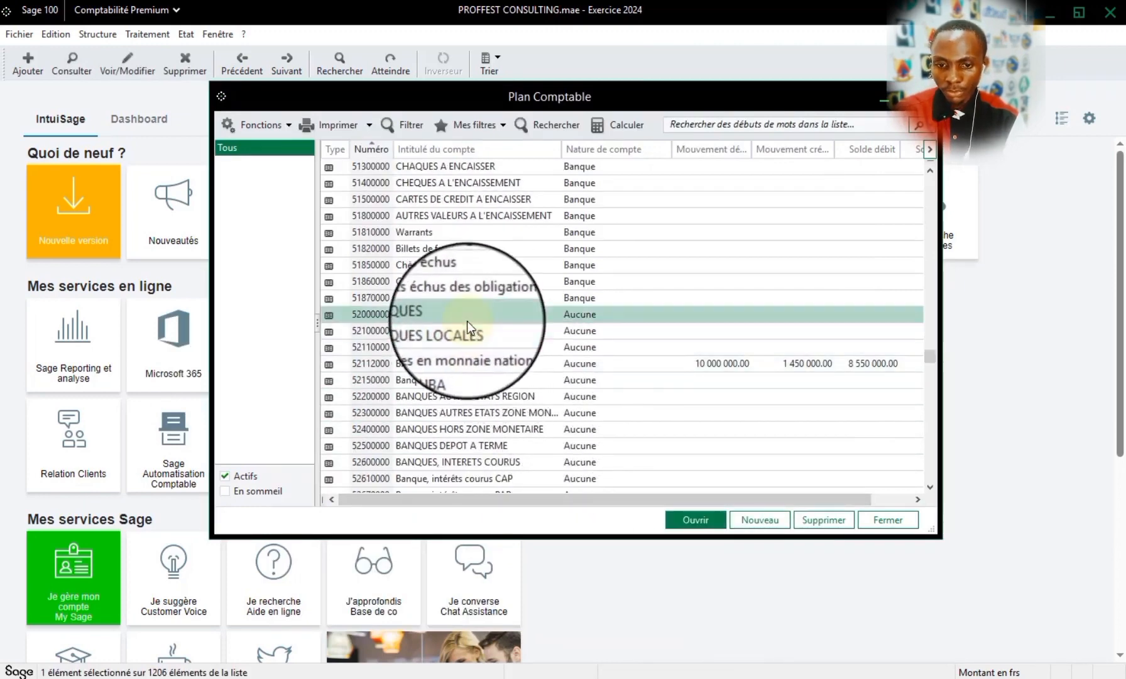
pyautogui.click(848, 120)
pyautogui.click(409, 364)
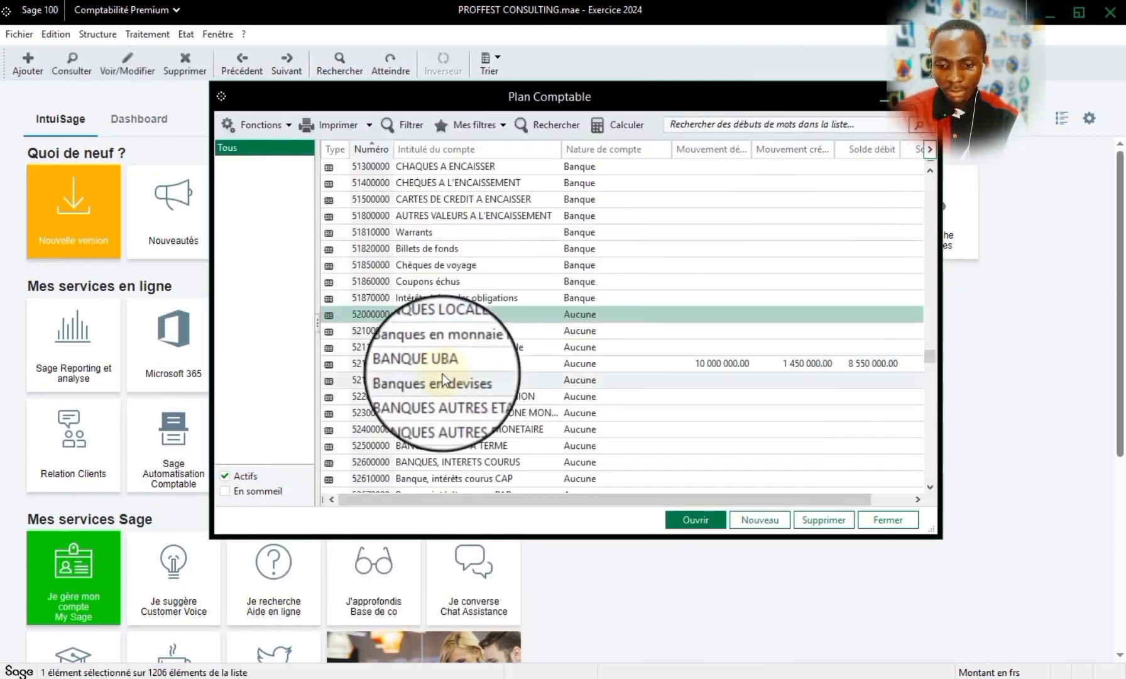
pyautogui.click(888, 520)
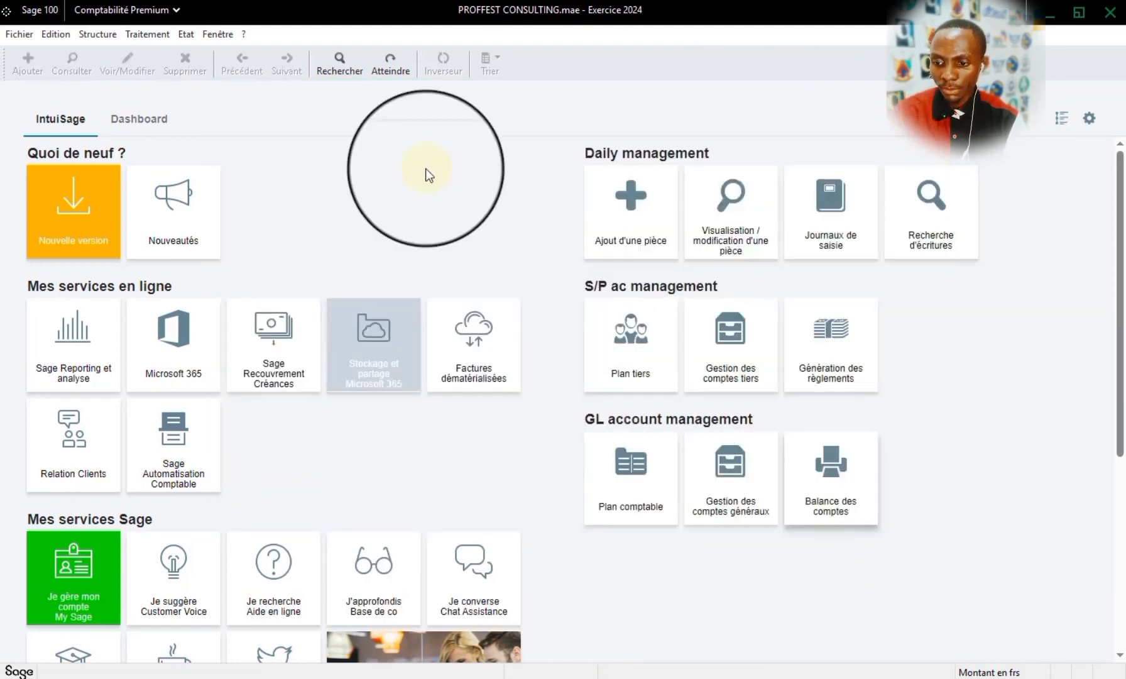
# - Regenerate the Grand-livre reporting preview for all reporting accounts, examine the debit and credit movements under 51200000, and close it
pyautogui.click(186, 34)
pyautogui.moveTo(295, 294)
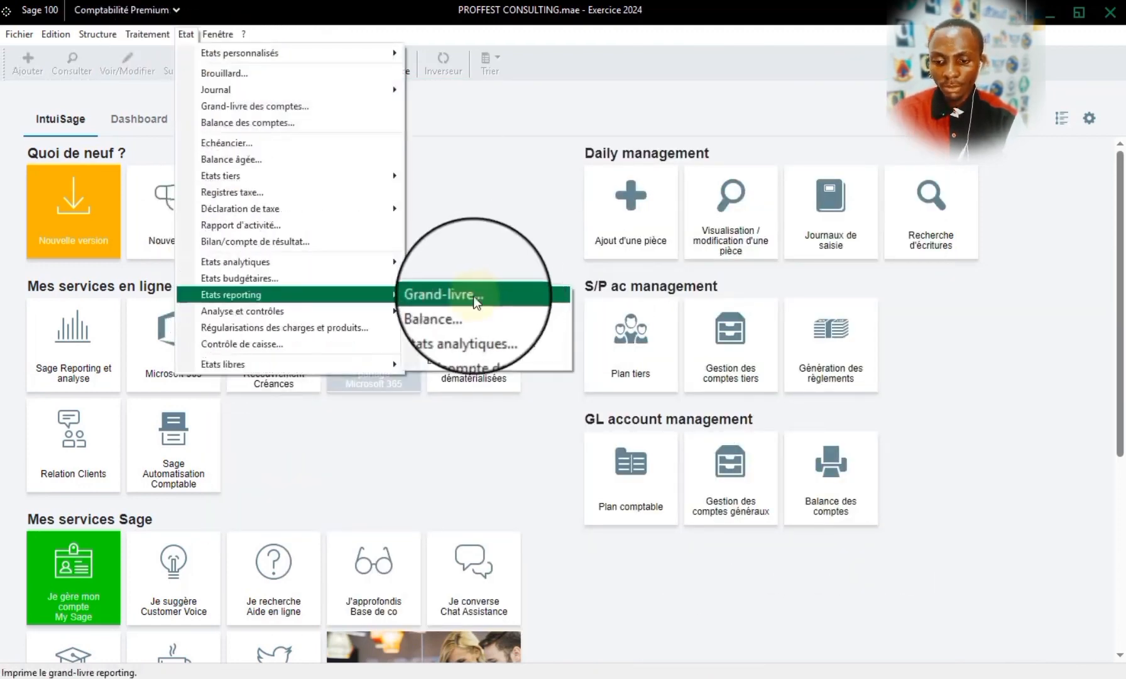
pyautogui.click(466, 300)
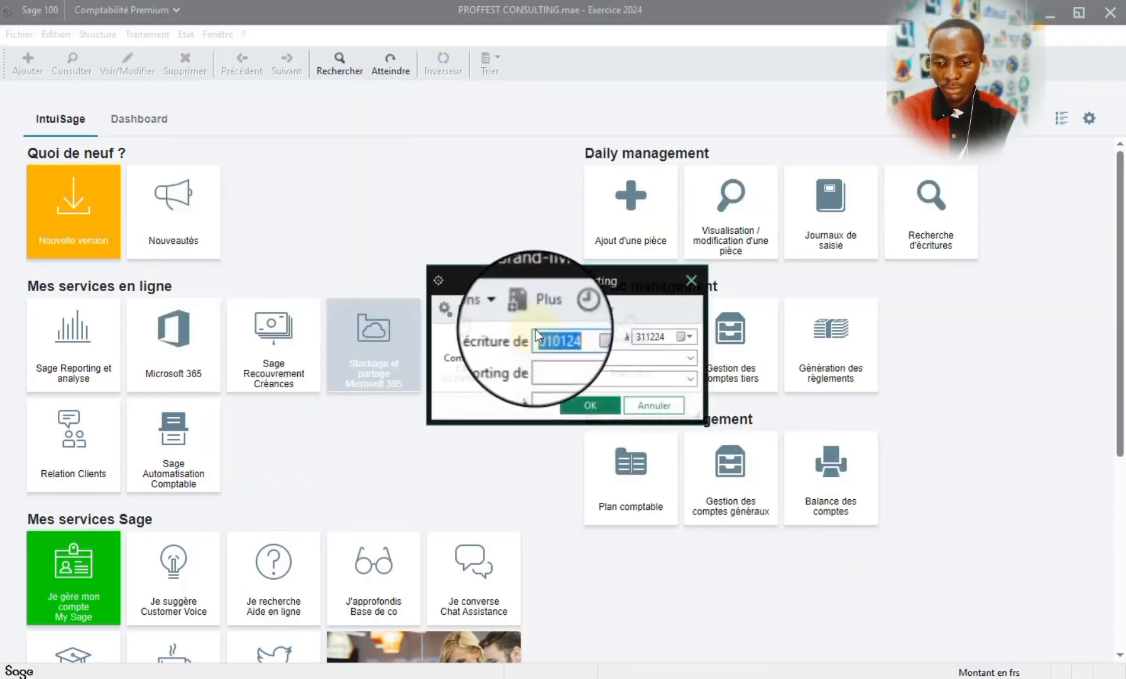
pyautogui.click(679, 358)
pyautogui.click(668, 382)
pyautogui.click(587, 406)
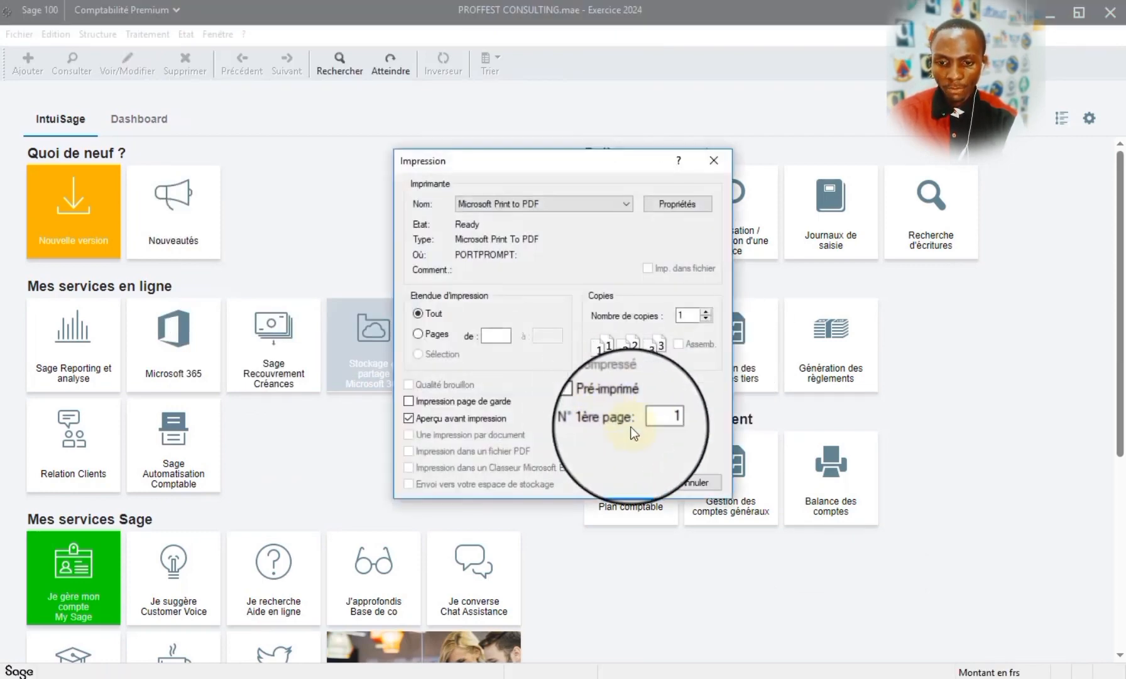
pyautogui.click(633, 483)
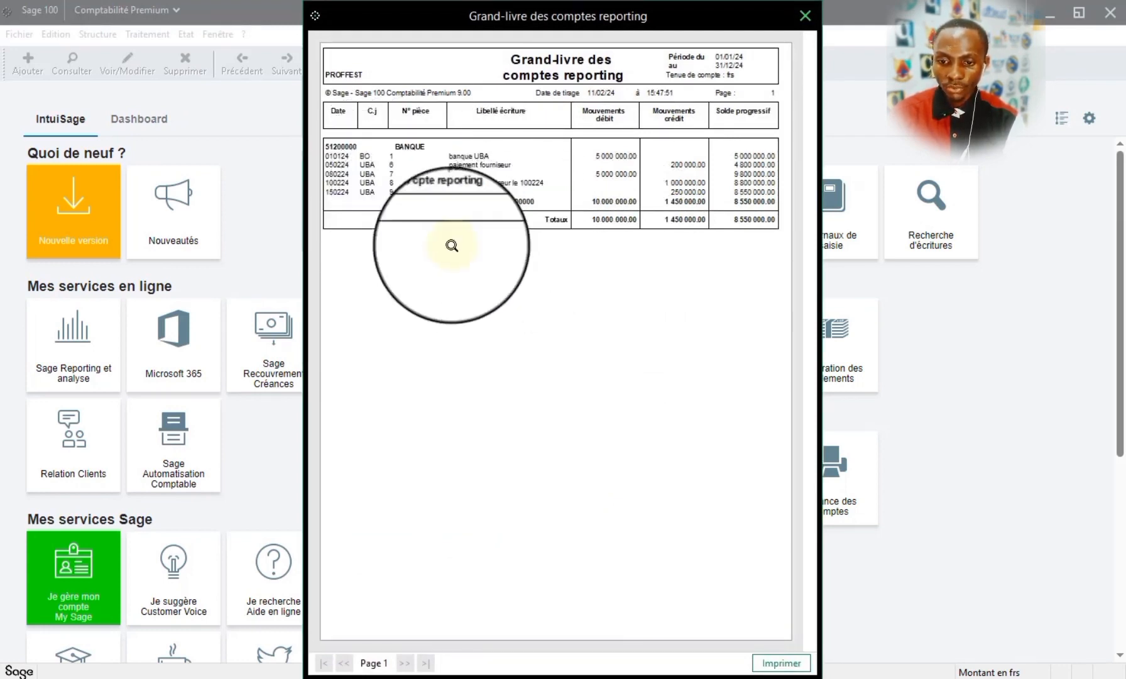
pyautogui.click(504, 178)
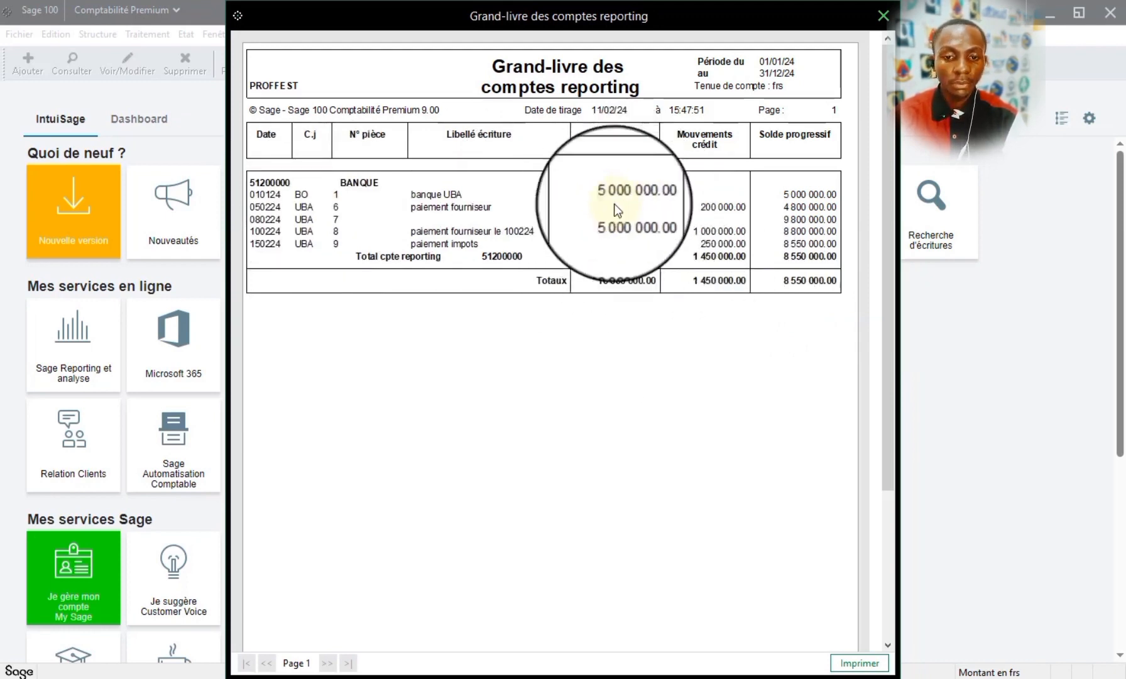
pyautogui.click(882, 23)
# - Open the Bilan/compte de résultat report and enable Impression bilan, Impression compte résultat and Inclure les journaux de situation
pyautogui.click(185, 34)
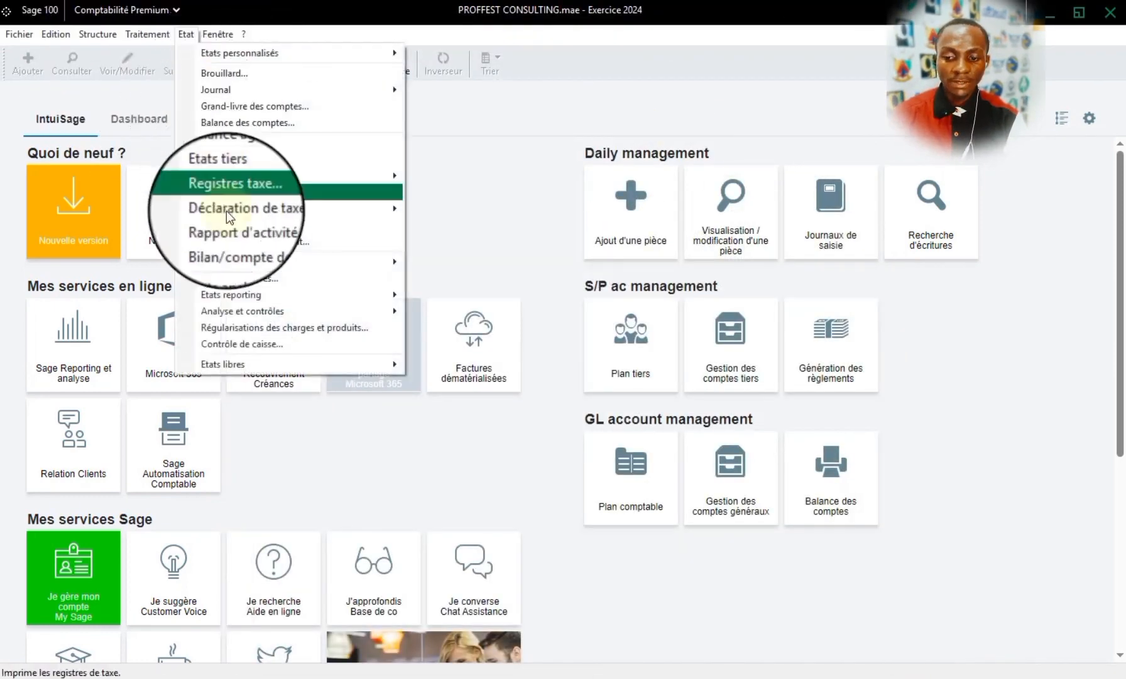
pyautogui.moveTo(232, 296)
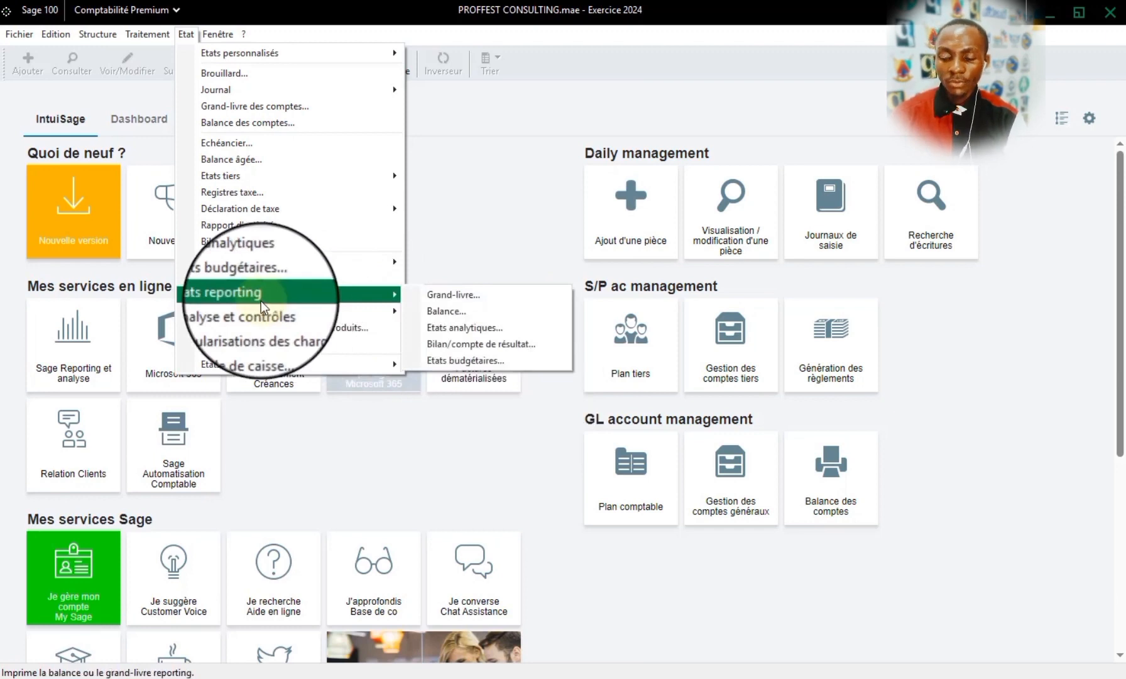
pyautogui.click(252, 243)
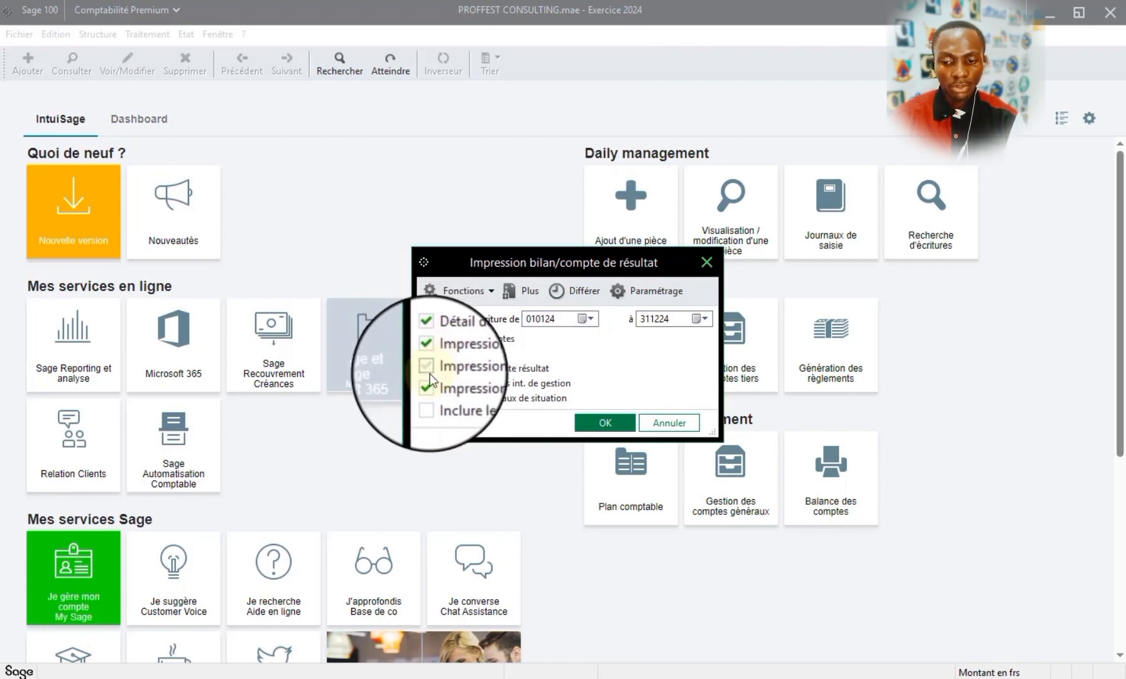
pyautogui.click(427, 367)
pyautogui.click(426, 358)
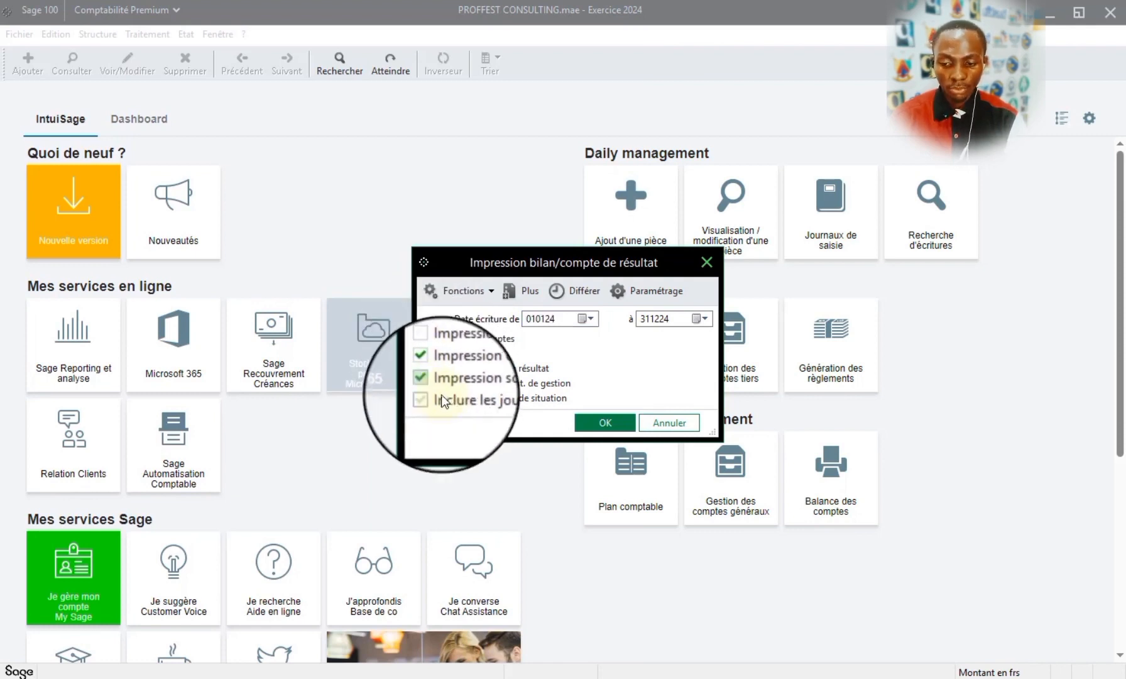
pyautogui.click(422, 354)
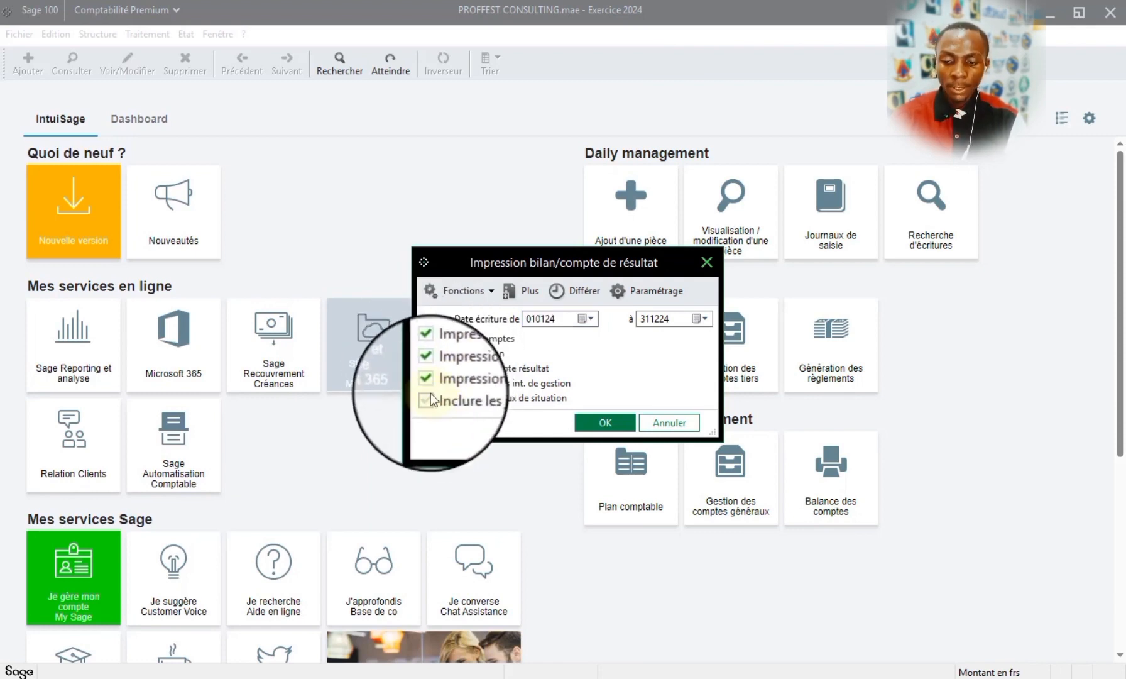
pyautogui.click(426, 399)
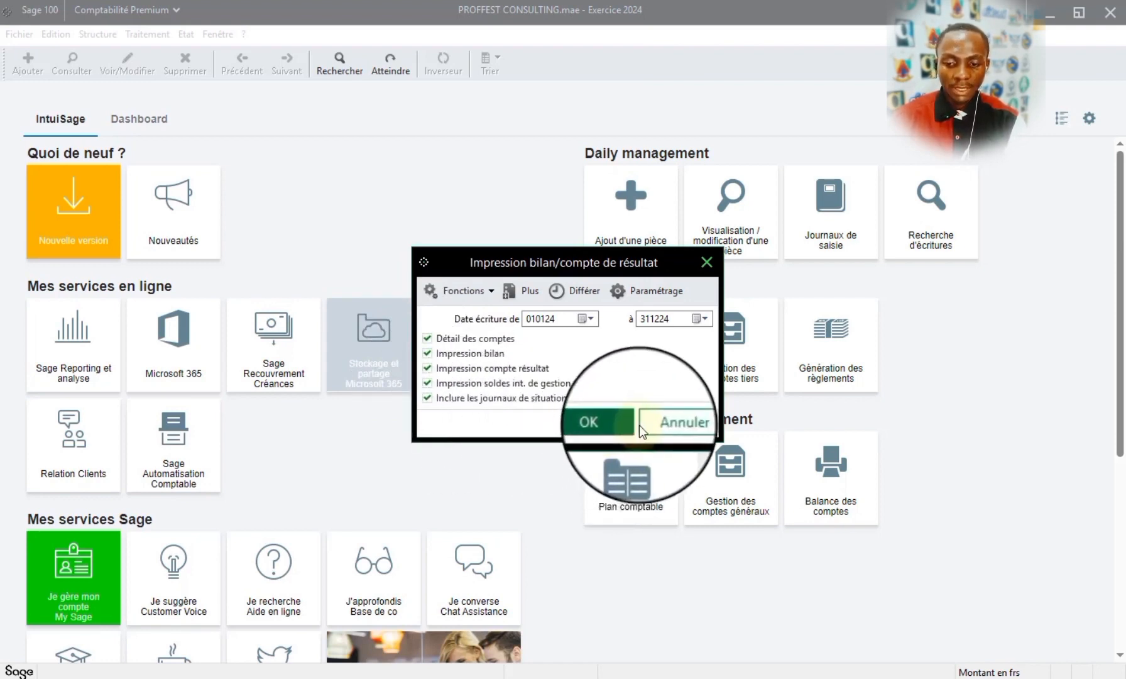
# - Keep the Bilan/compte de résultat entry dates from 010124 to 311224 and generate the print preview
pyautogui.click(586, 319)
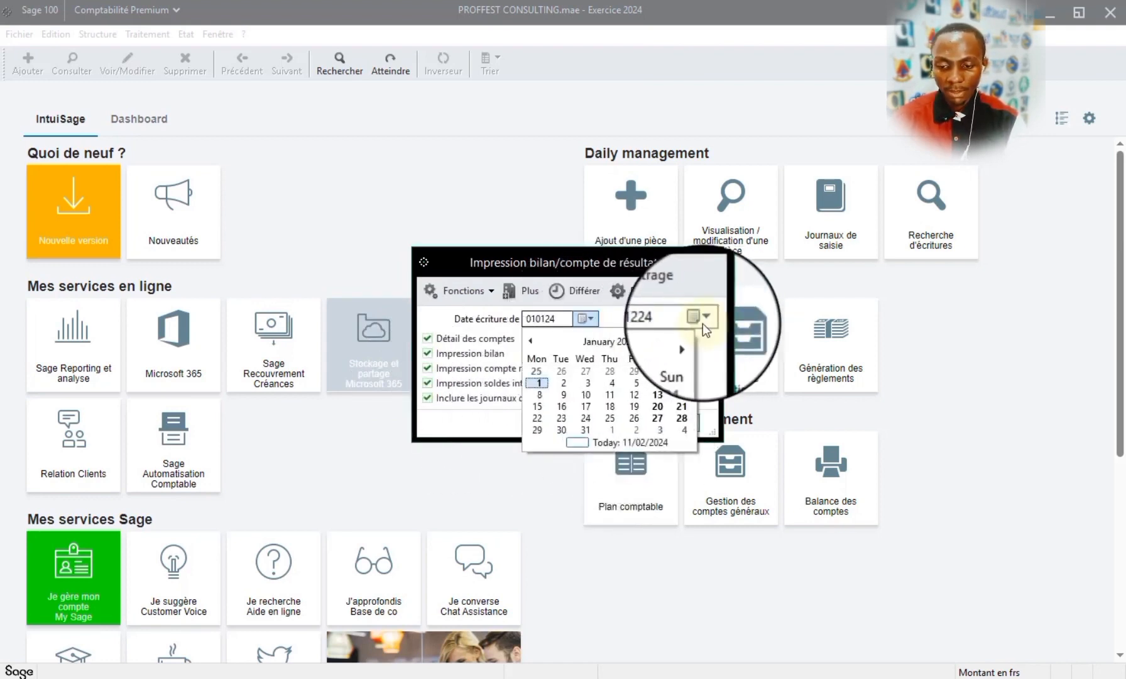
pyautogui.click(703, 323)
pyautogui.click(626, 379)
pyautogui.click(612, 421)
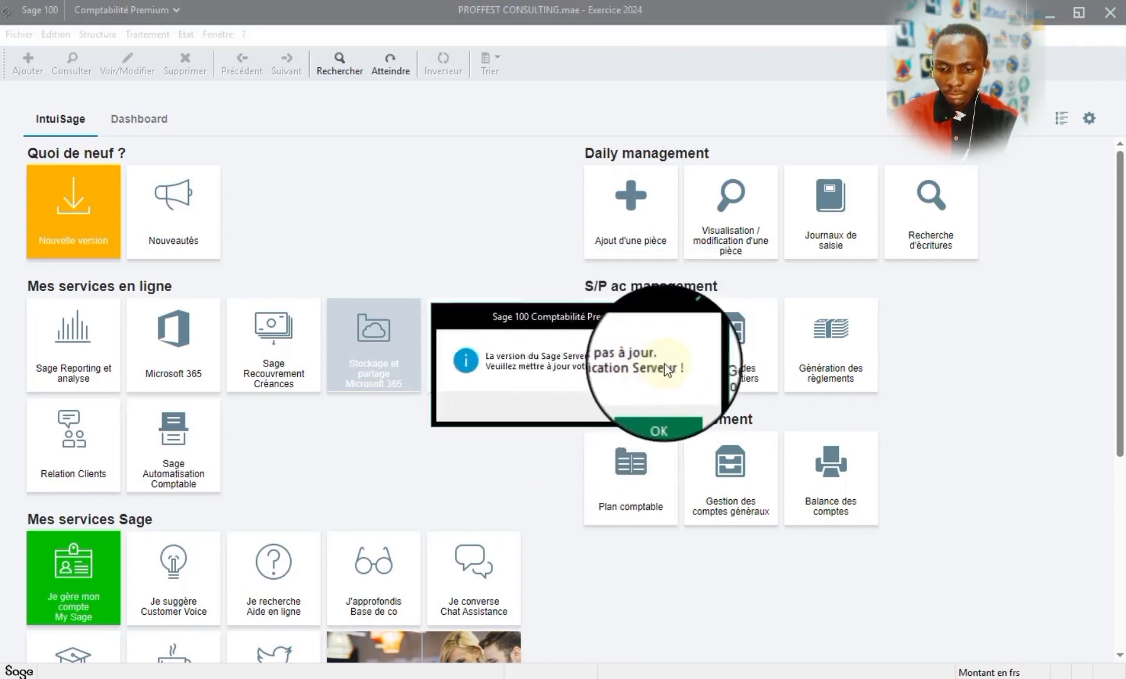
pyautogui.click(667, 408)
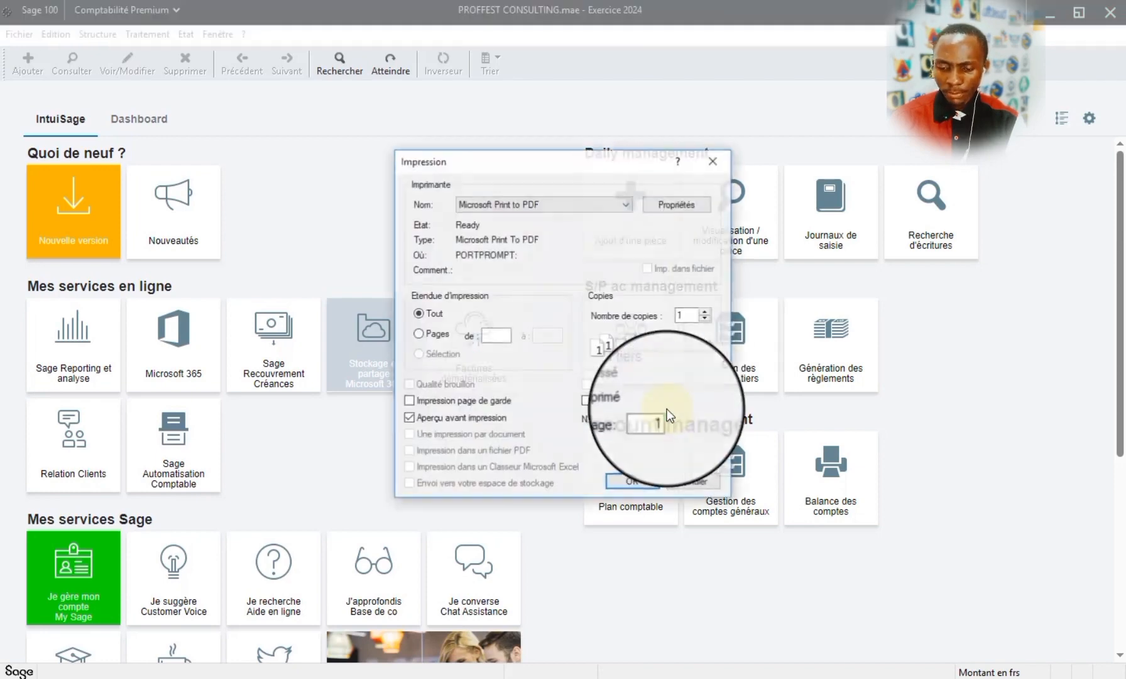
pyautogui.click(633, 479)
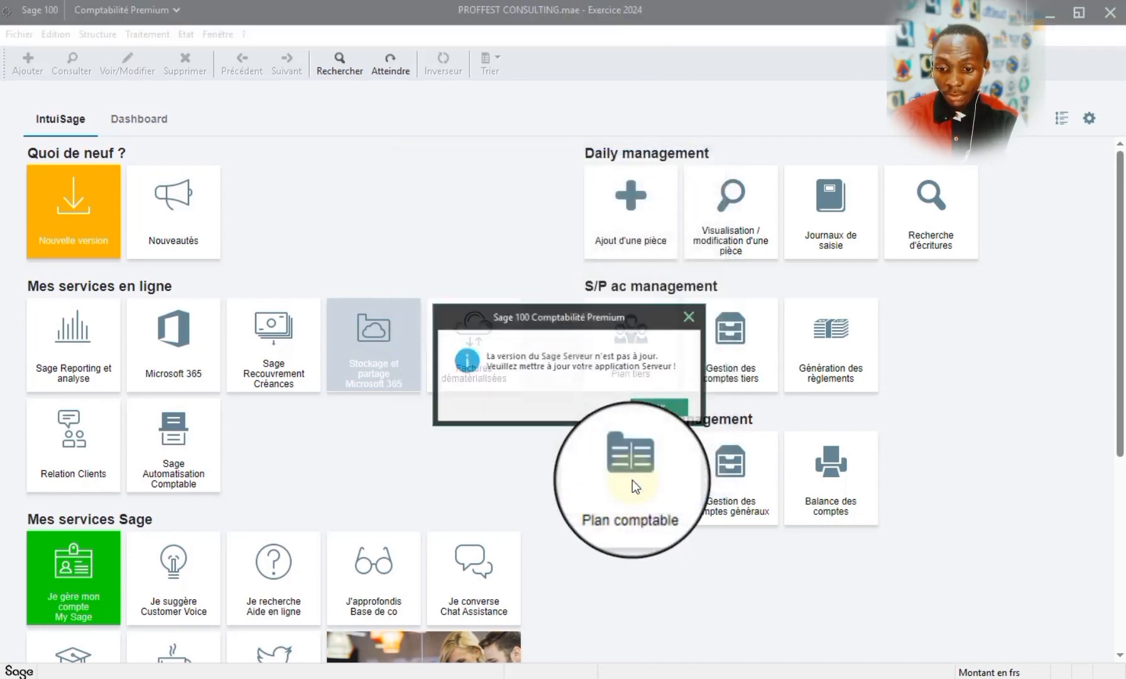
pyautogui.click(661, 405)
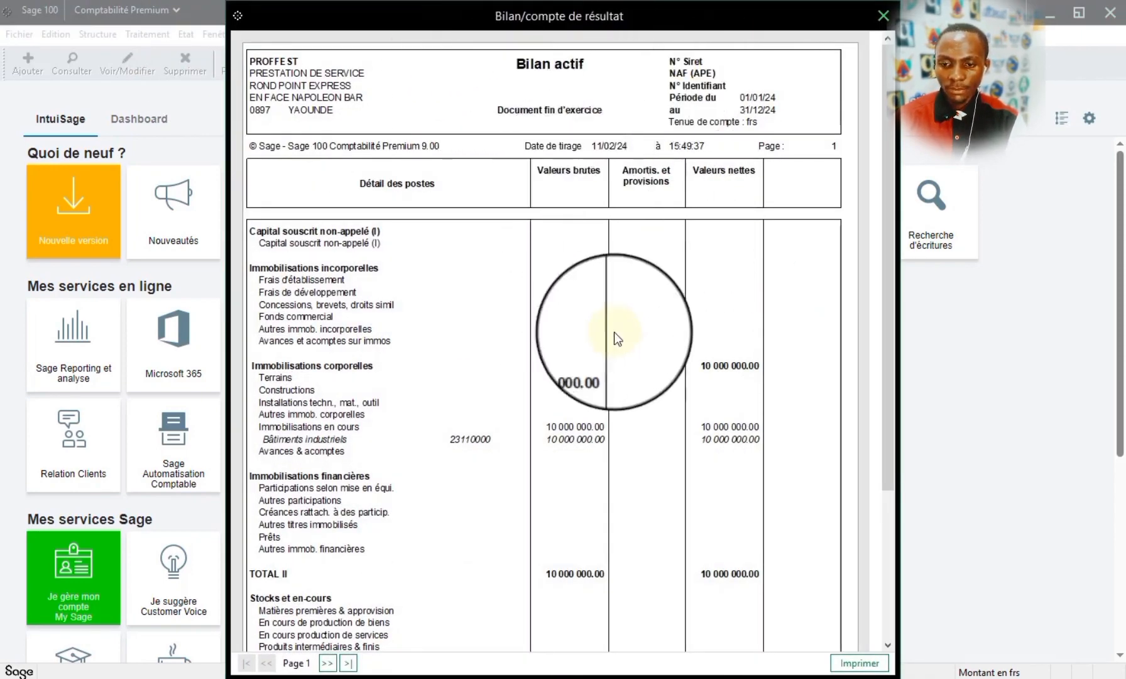
# - Examine the Bilan actif, Bilan passif and Compte de résultat pages of the preview, and close it
pyautogui.click(737, 270)
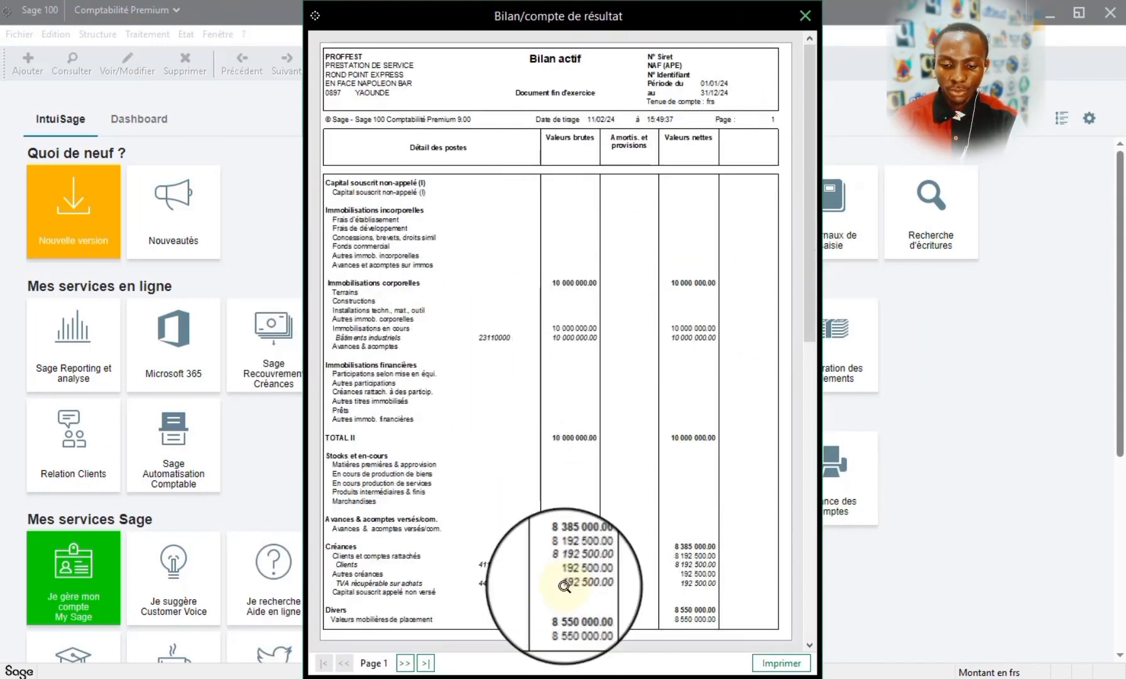
pyautogui.click(811, 654)
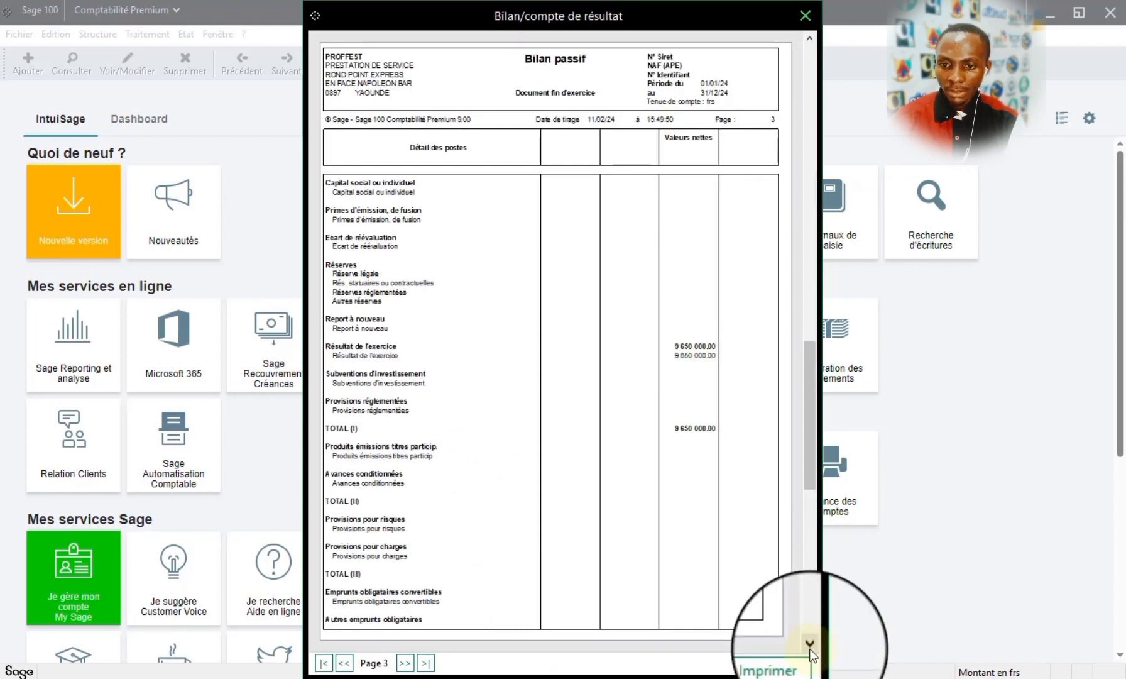
pyautogui.click(810, 648)
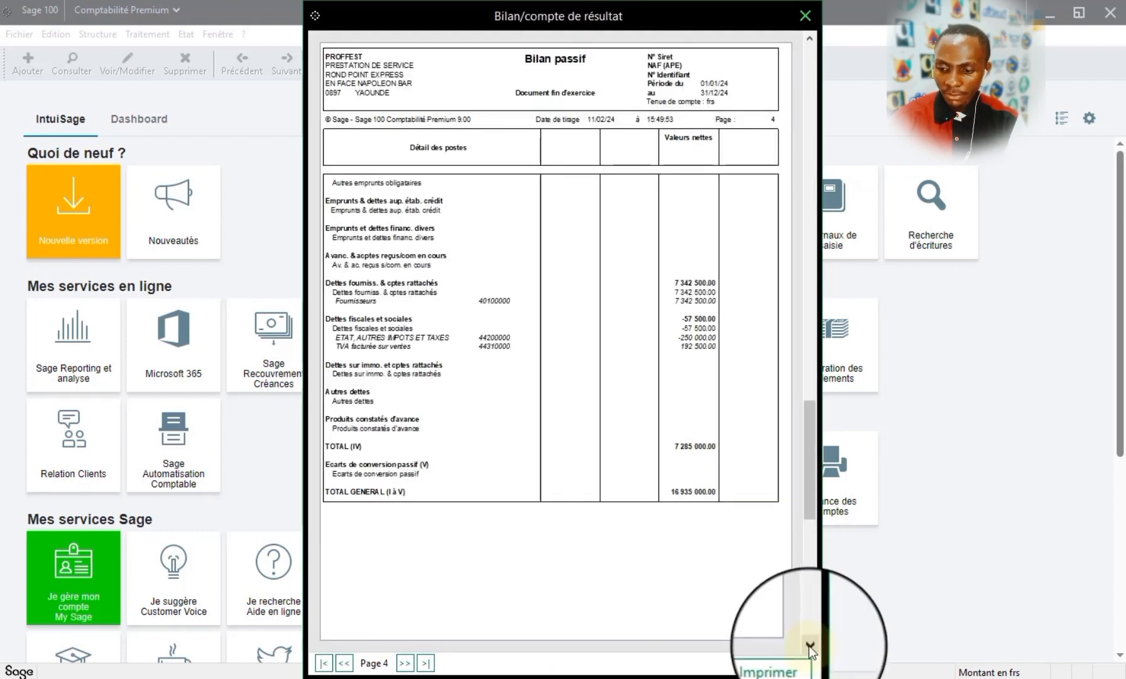
pyautogui.click(809, 646)
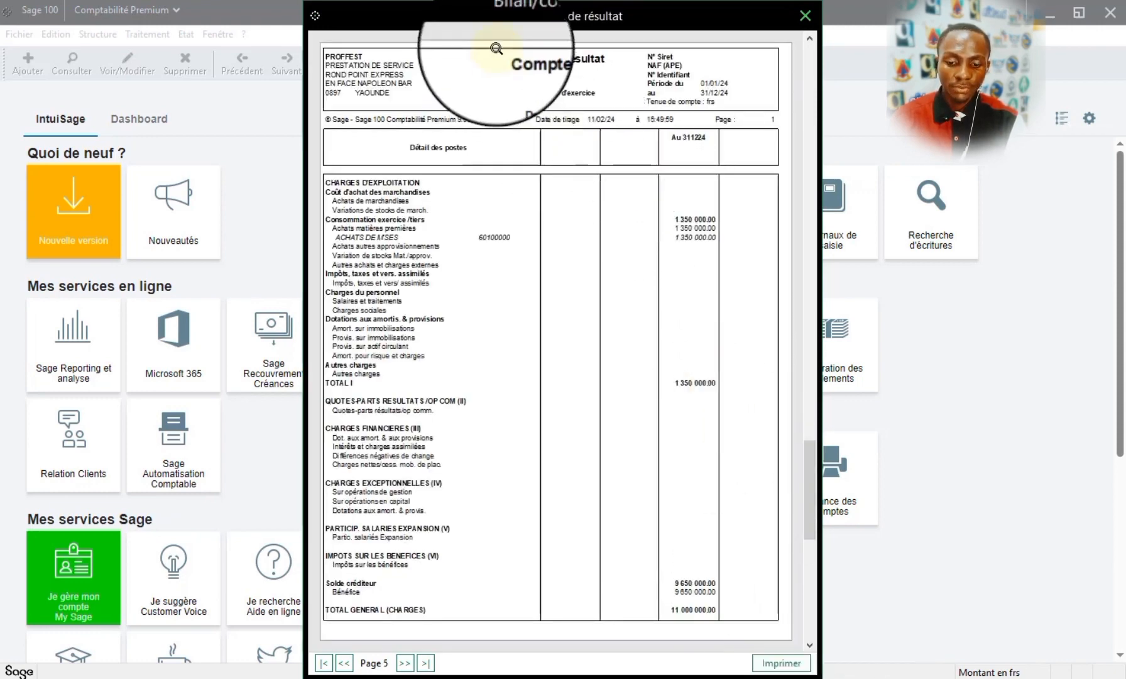
pyautogui.click(810, 645)
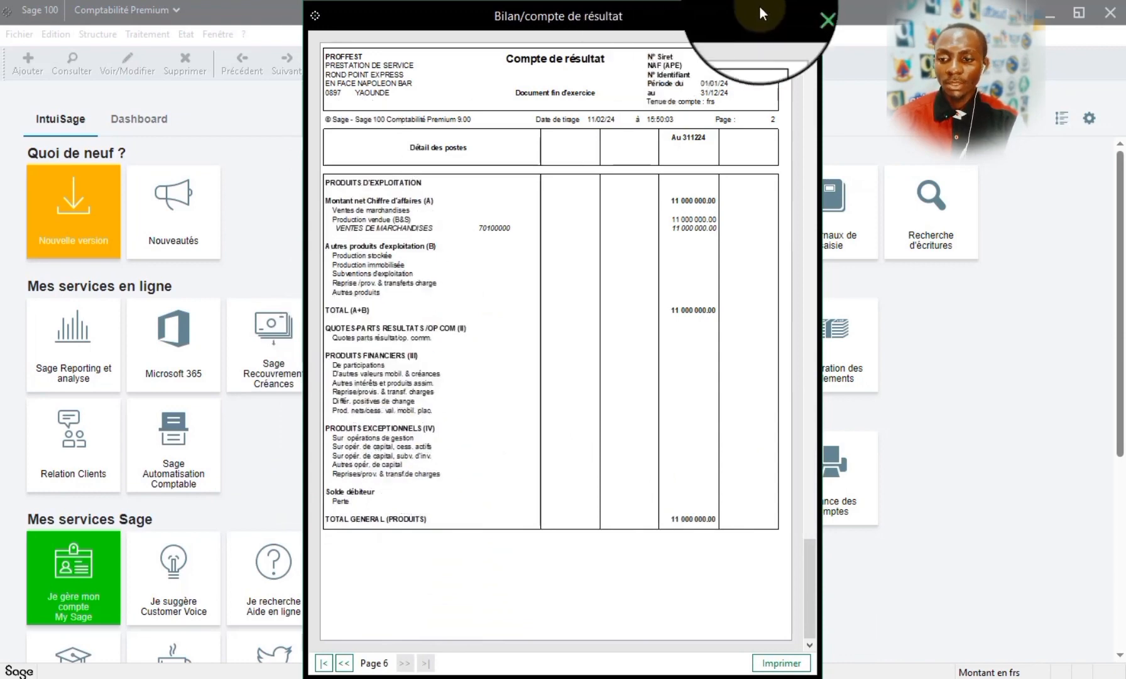
pyautogui.click(817, 12)
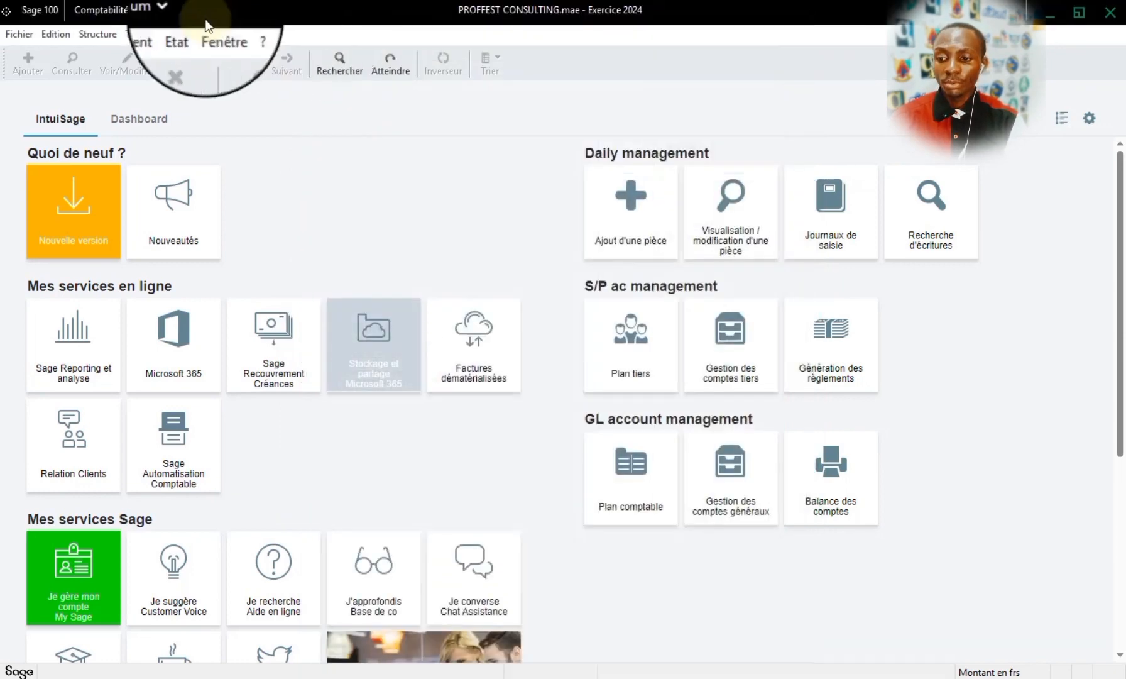
# - Open the Postes budgétaires list and check the identification of budget item 661 CHARGES PERSONELLE without changing it
pyautogui.click(177, 35)
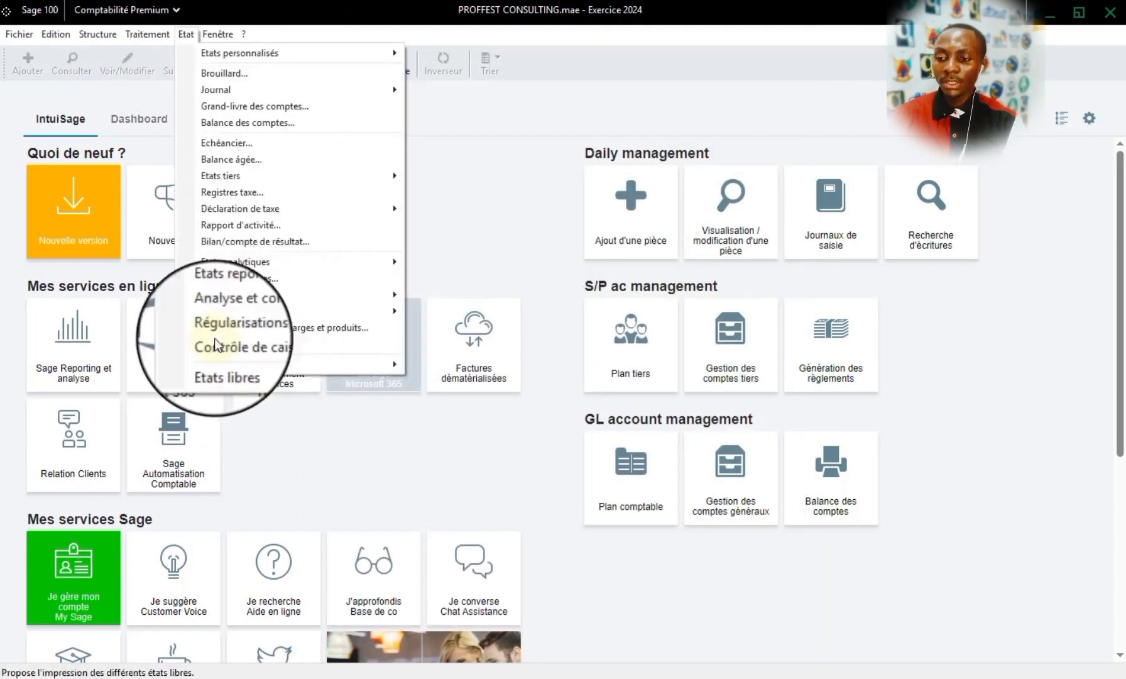
pyautogui.moveTo(98, 34)
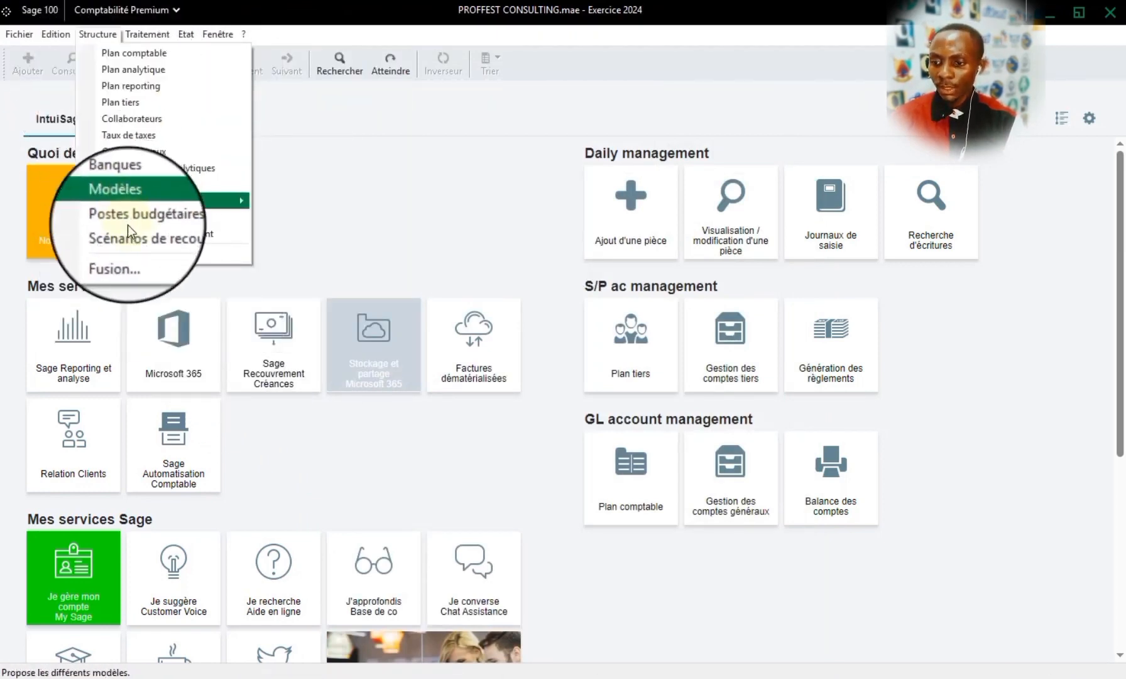
pyautogui.click(149, 221)
pyautogui.doubleClick(102, 176)
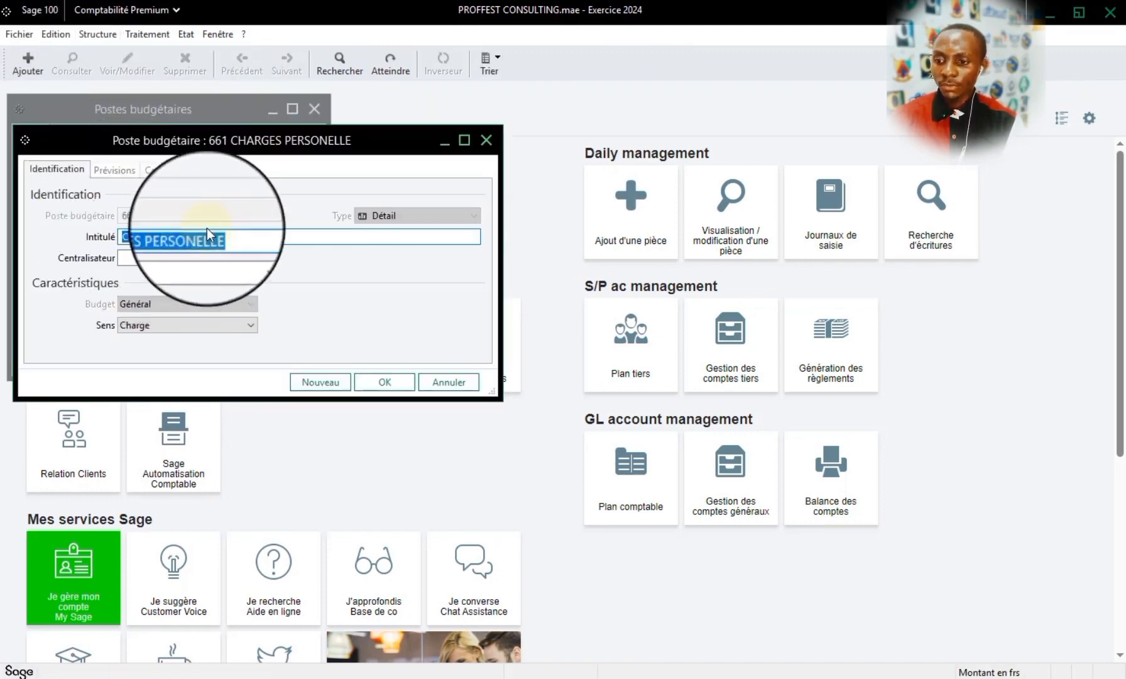
pyautogui.click(476, 138)
# - Open the Etats budgétaires report and set the budget number range from 661 to 661, keeping the Faible 2024 forecast
pyautogui.click(183, 34)
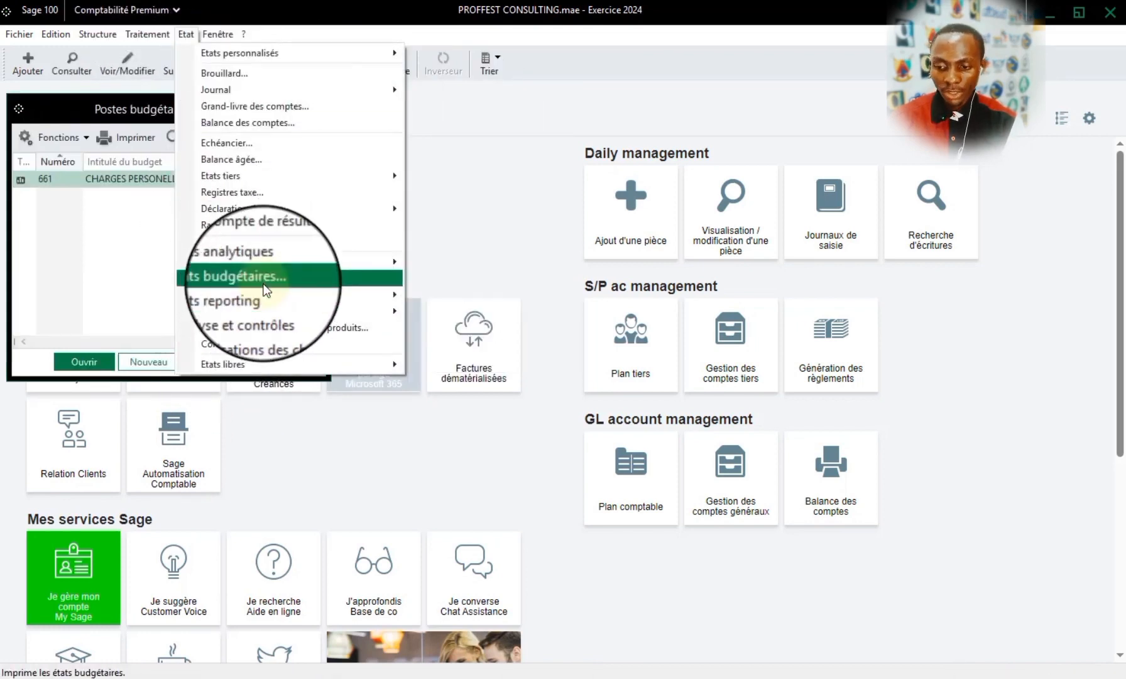
pyautogui.click(233, 280)
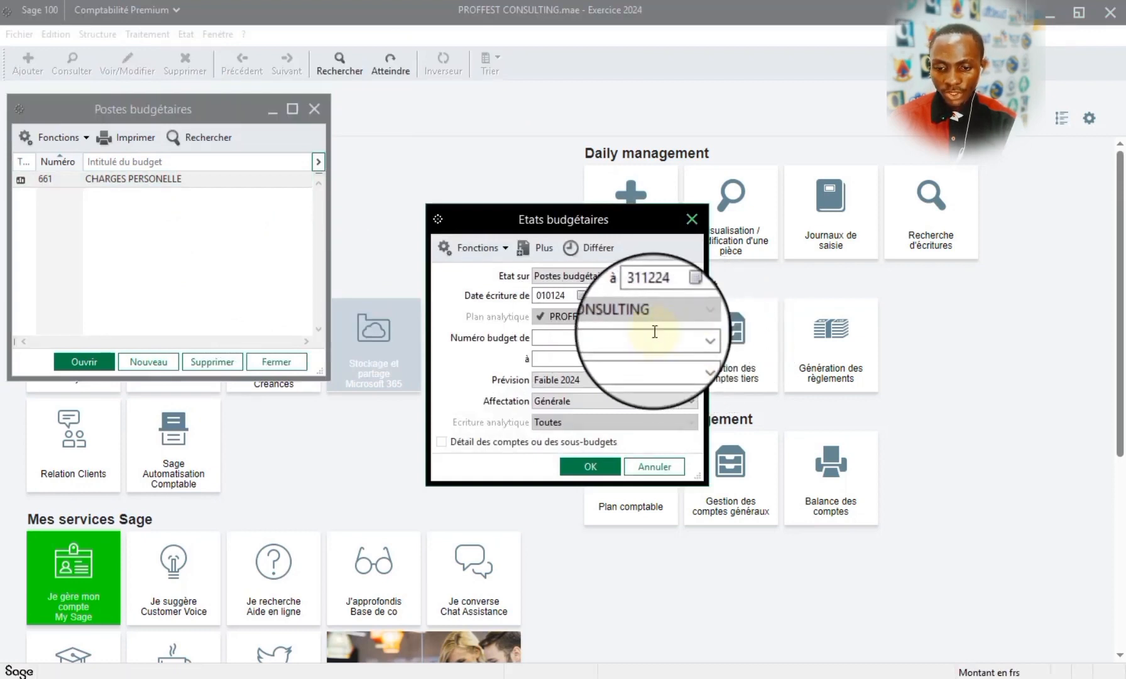
pyautogui.click(692, 337)
pyautogui.click(692, 337)
pyautogui.click(694, 356)
pyautogui.click(691, 361)
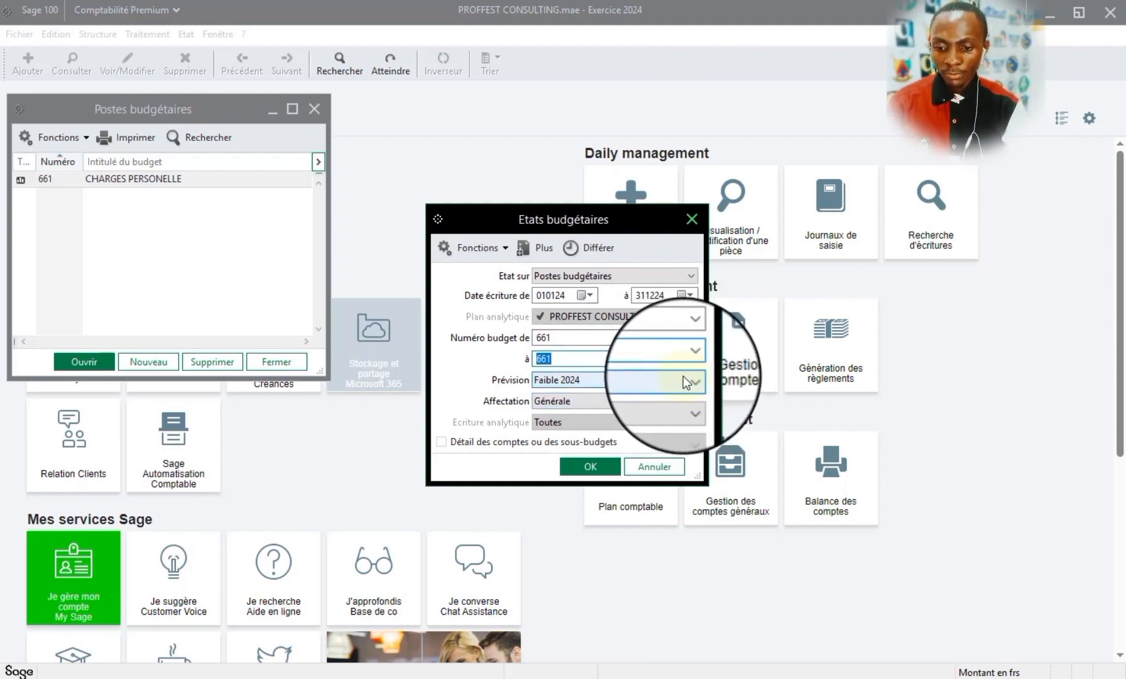
pyautogui.click(683, 380)
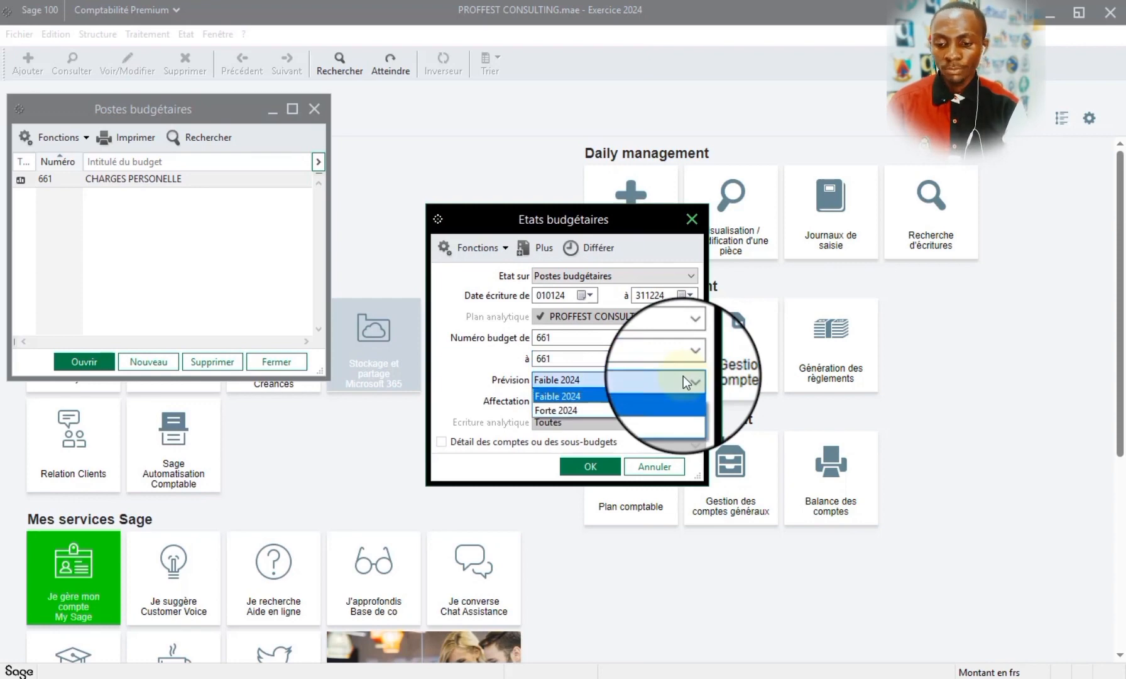
pyautogui.click(682, 376)
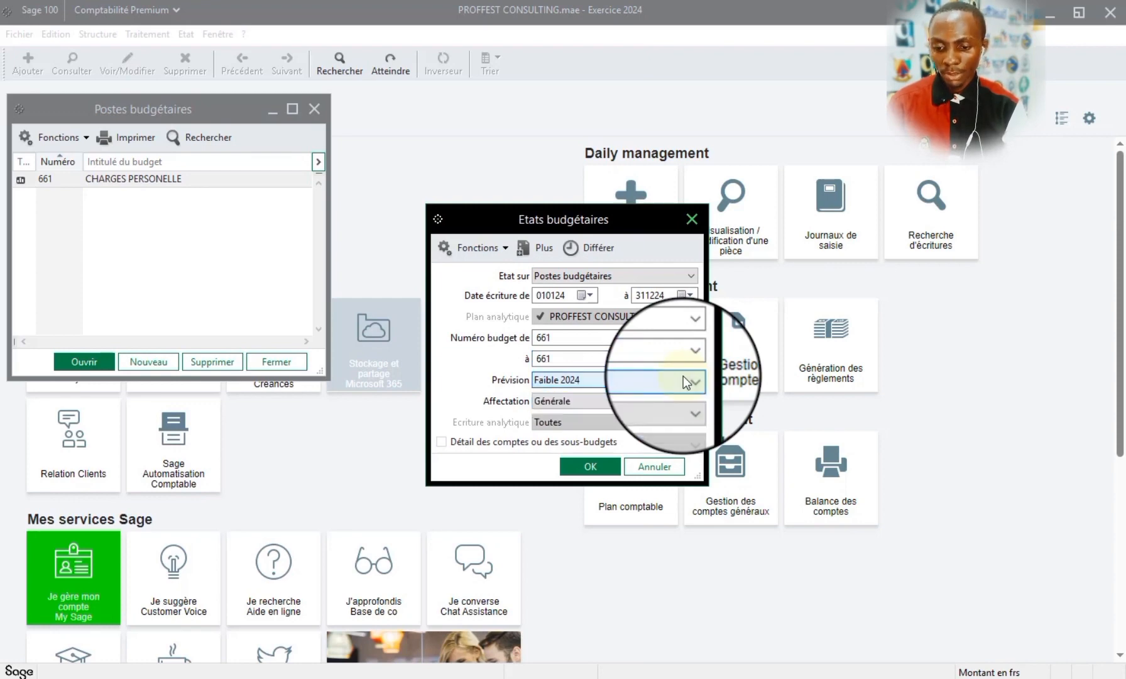
# - Generate the Analyse budgétaire preview, examine the forecasts and variances of CHARGES PERSONELLE, and close it
pyautogui.click(600, 467)
pyautogui.click(620, 475)
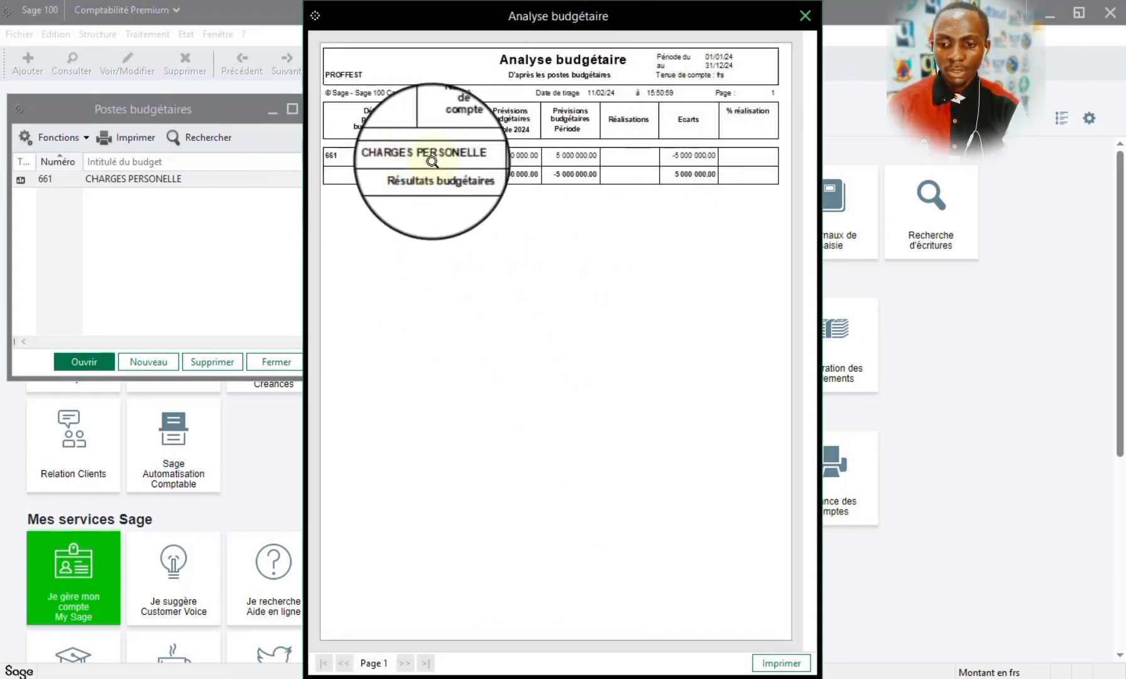
pyautogui.click(516, 126)
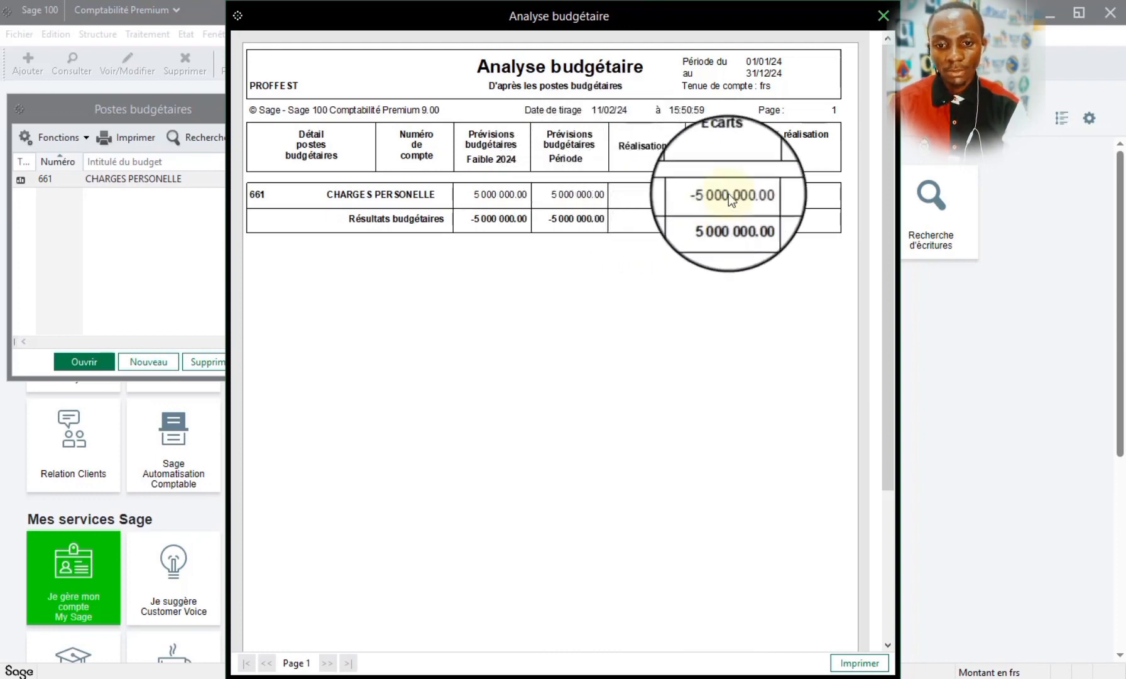
pyautogui.click(883, 15)
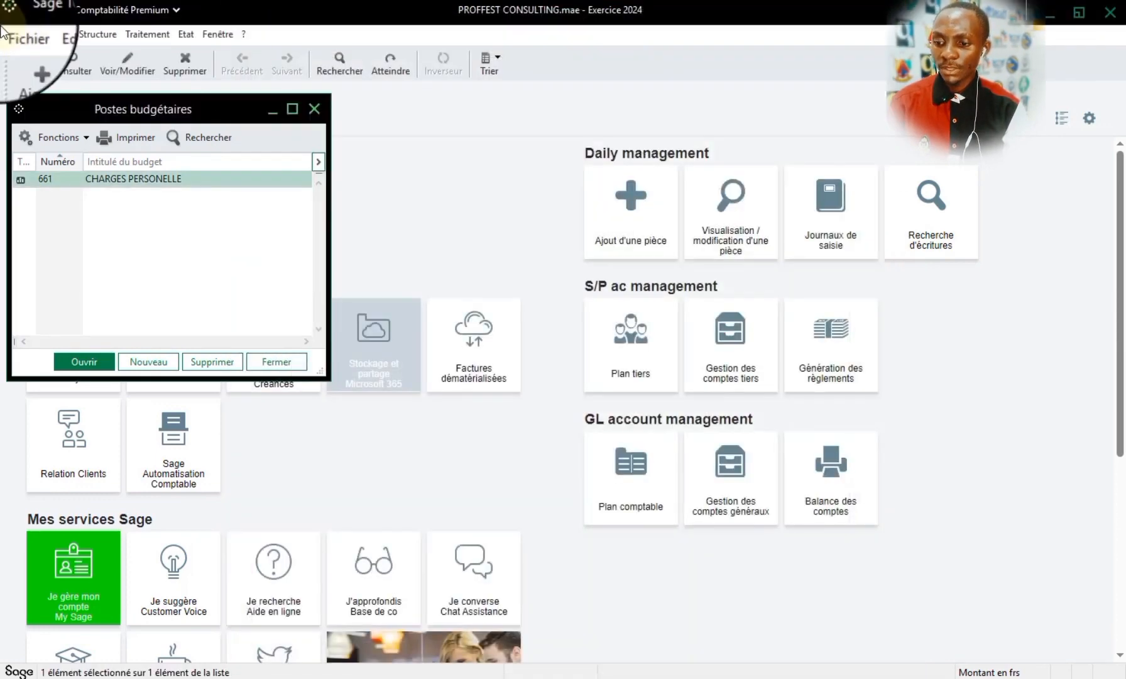
# - Open the Feb24 OPERATION DIVERT journal for entry and move the journal windows clear of the Postes budgétaires list
pyautogui.click(153, 33)
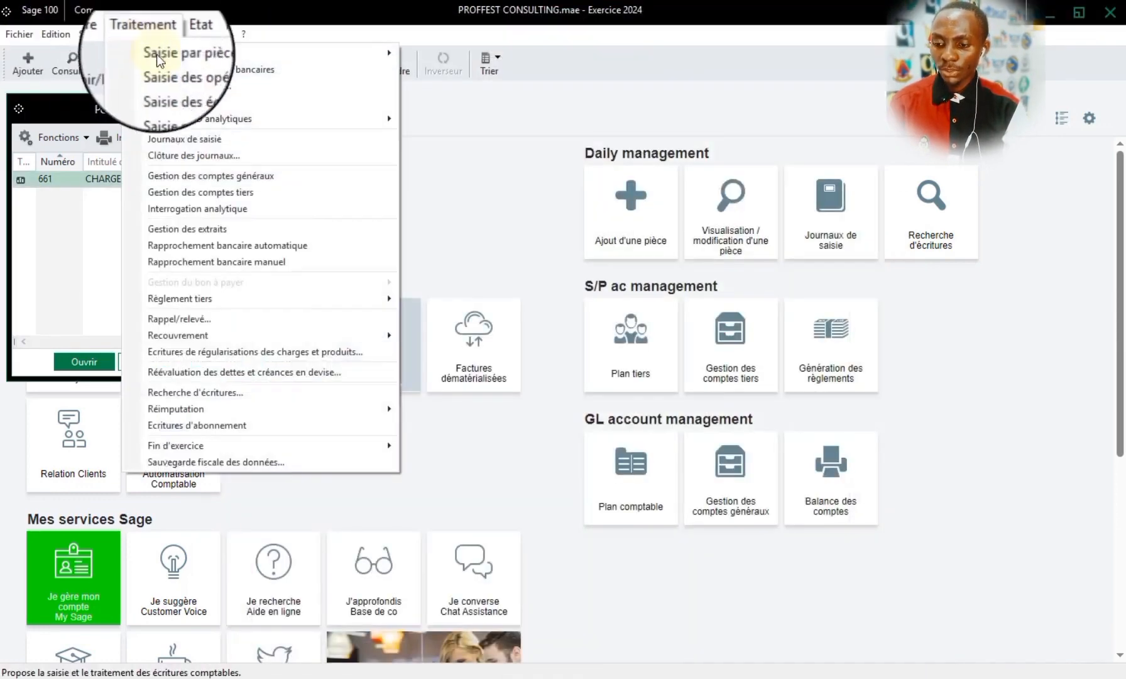
pyautogui.click(186, 145)
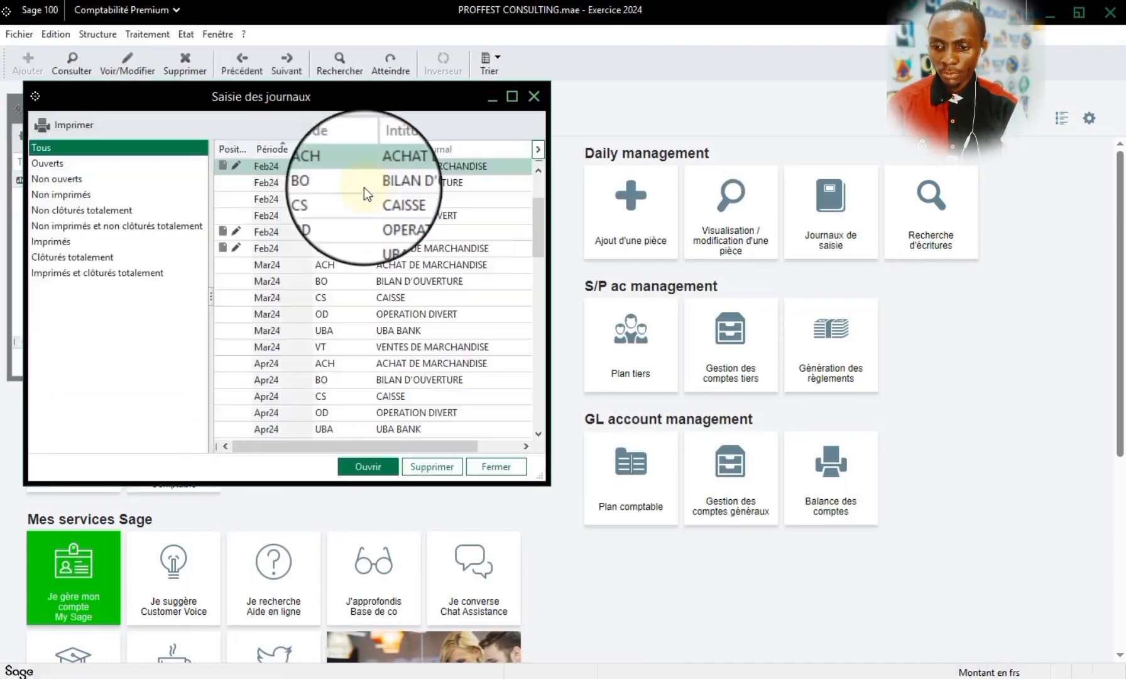
pyautogui.doubleClick(402, 217)
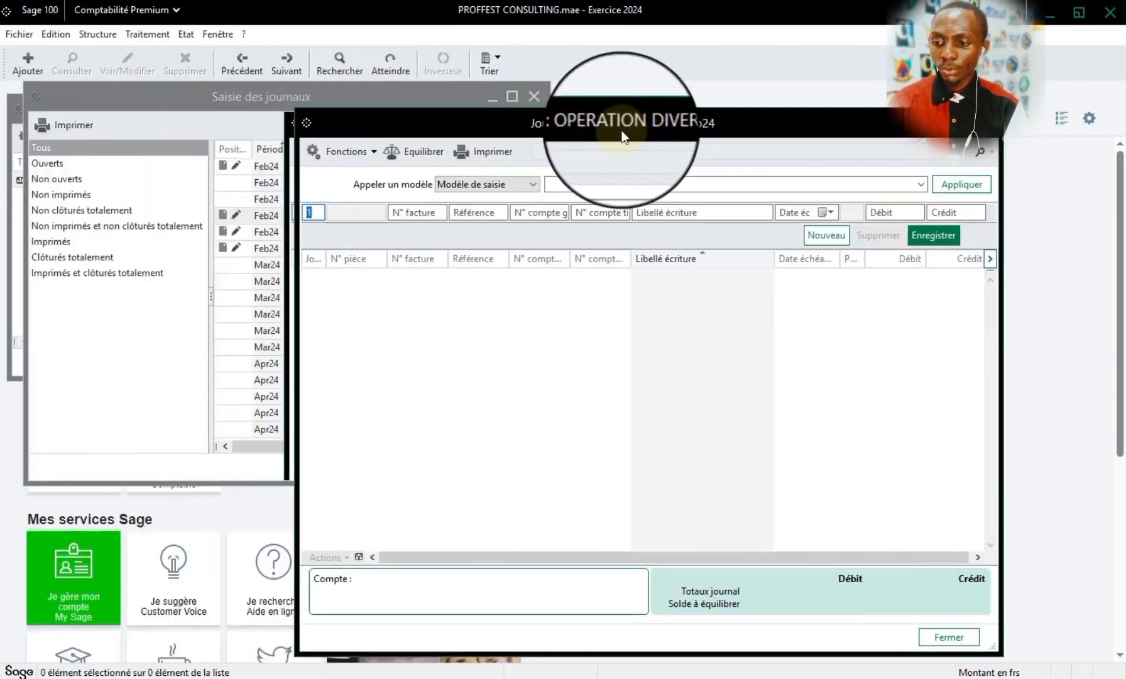
pyautogui.moveTo(622, 133); pyautogui.dragTo(704, 129)
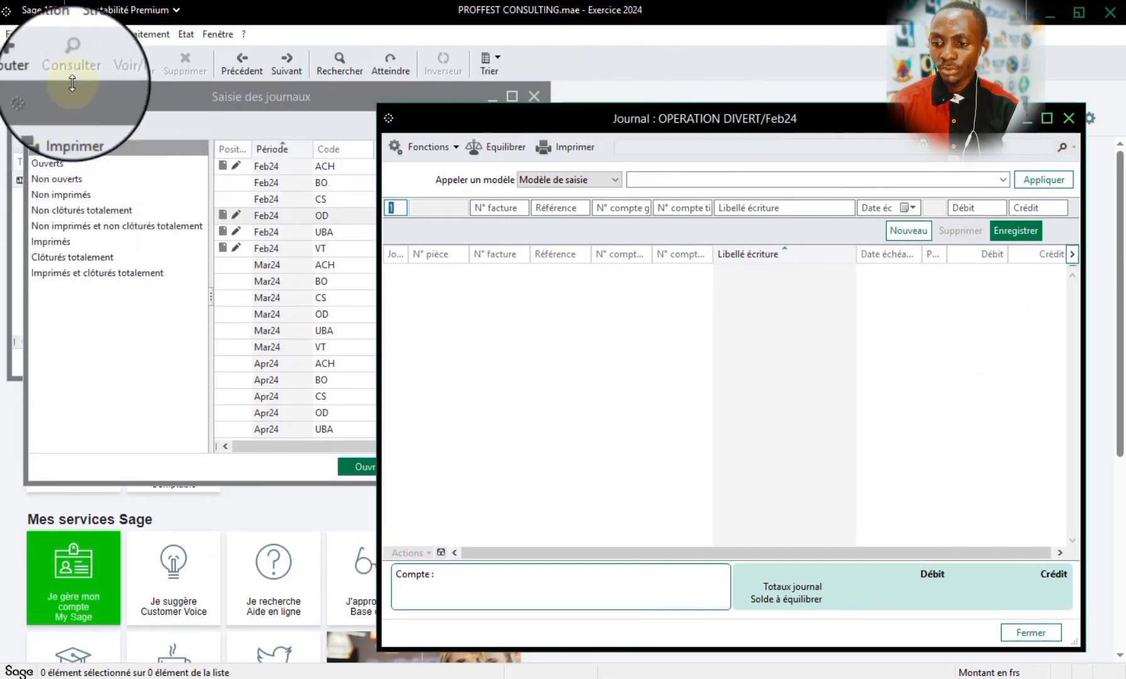
pyautogui.moveTo(84, 100); pyautogui.dragTo(270, 123)
# - Check which general account is assigned to budget item 661 CHARGES PERSONELLE, and close the item
pyautogui.click(121, 174)
pyautogui.doubleClick(120, 176)
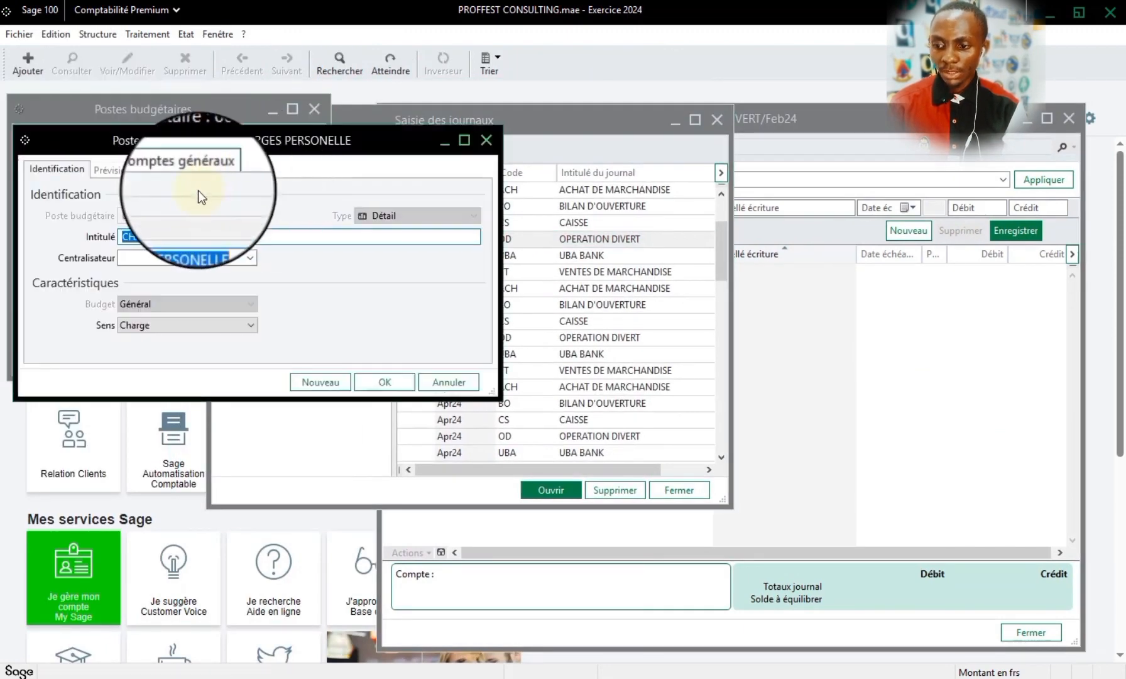
pyautogui.click(194, 182)
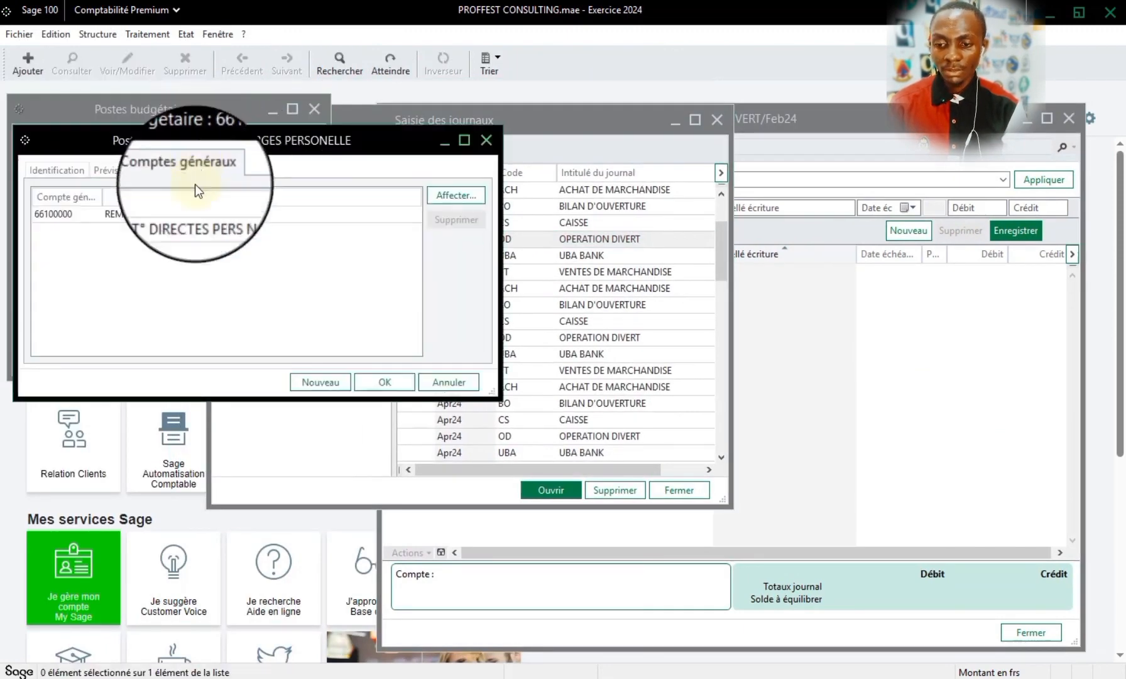
pyautogui.click(490, 143)
# - Start a journal line dated day 10 in OPERATION DIVERT with general account 66100000
pyautogui.click(920, 171)
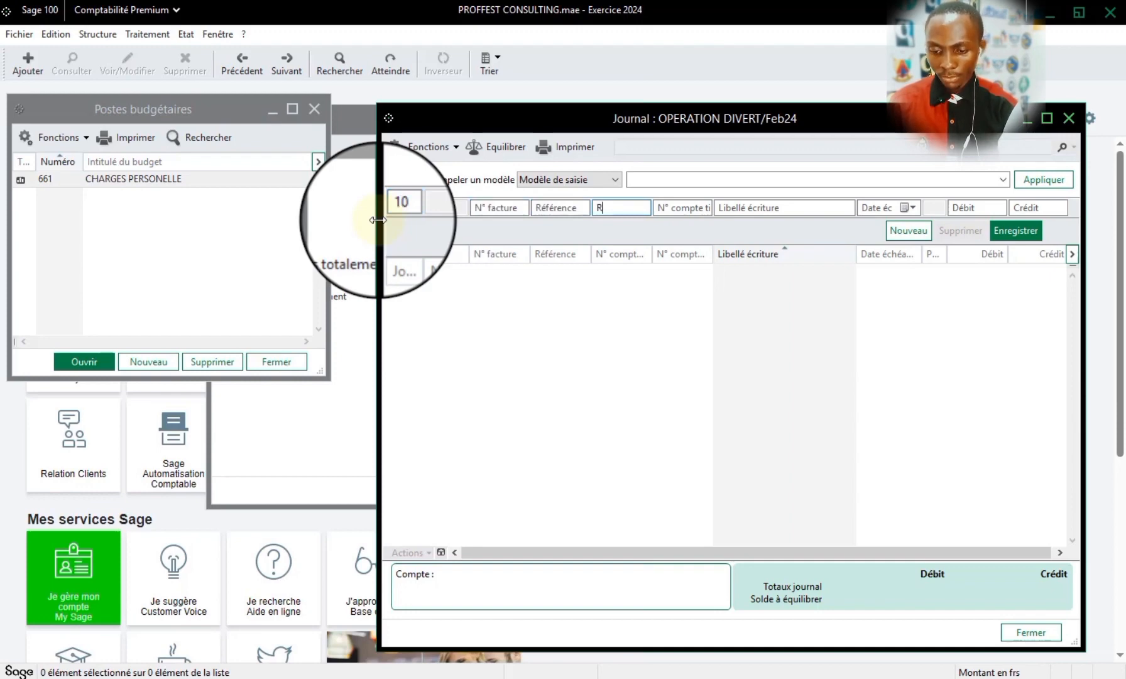
pyautogui.press('Tab')
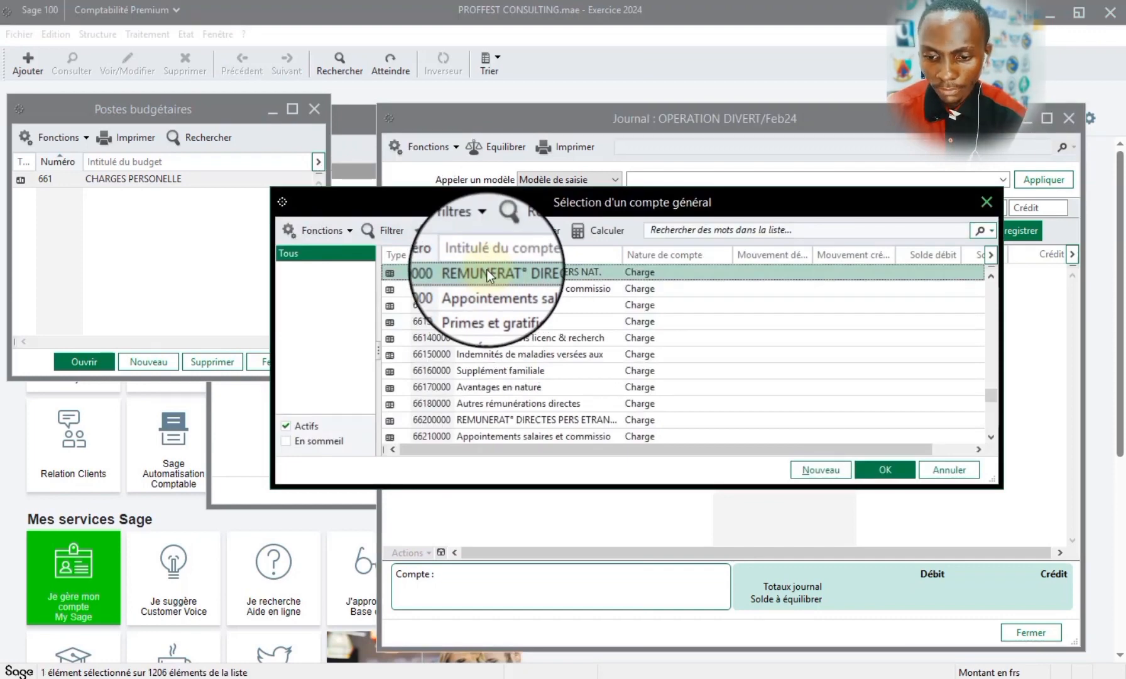
pyautogui.doubleClick(486, 272)
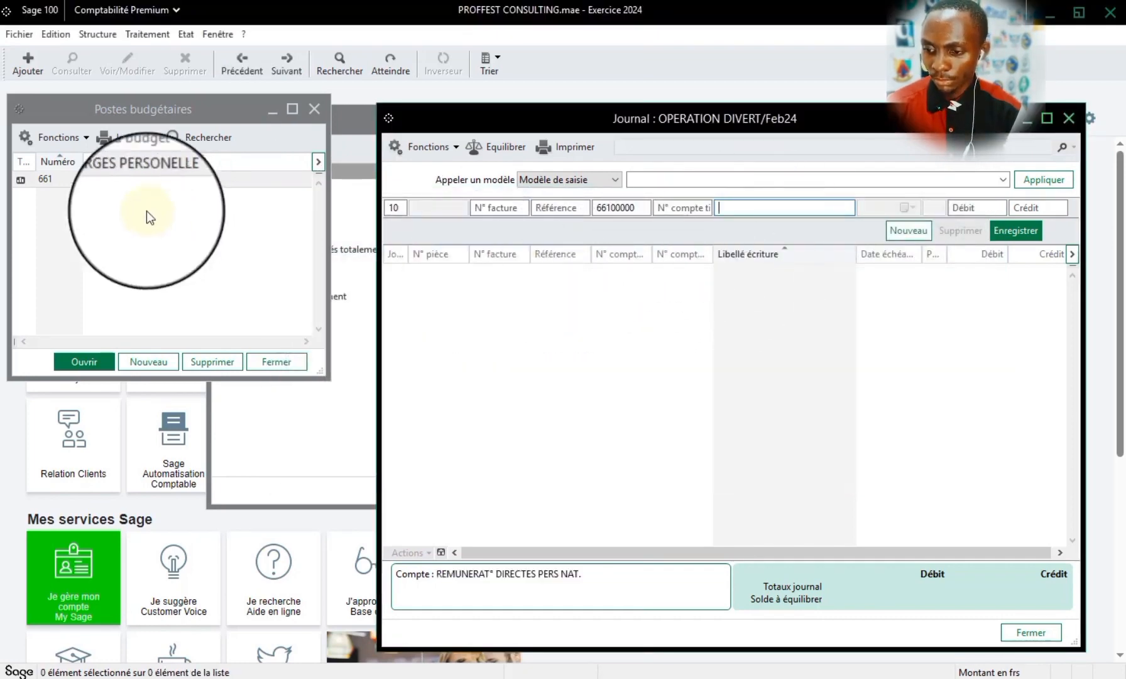
# - Recheck the general account linked to budget item 661 against the journal line, and close the item
pyautogui.click(136, 182)
pyautogui.doubleClick(137, 187)
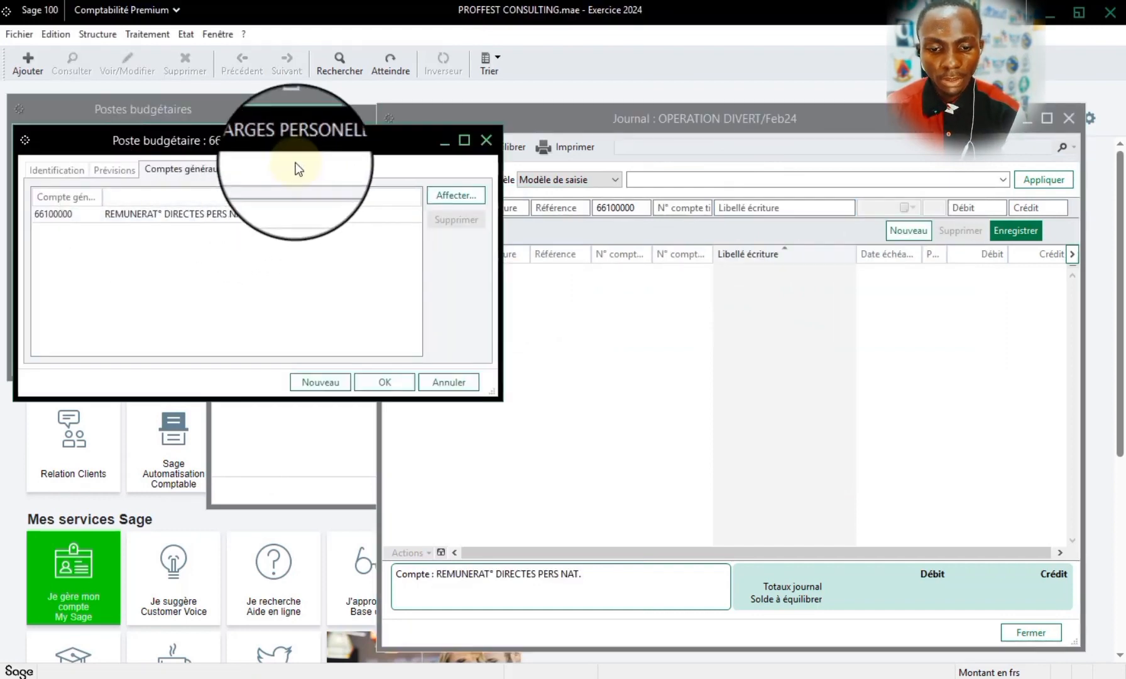
pyautogui.click(492, 148)
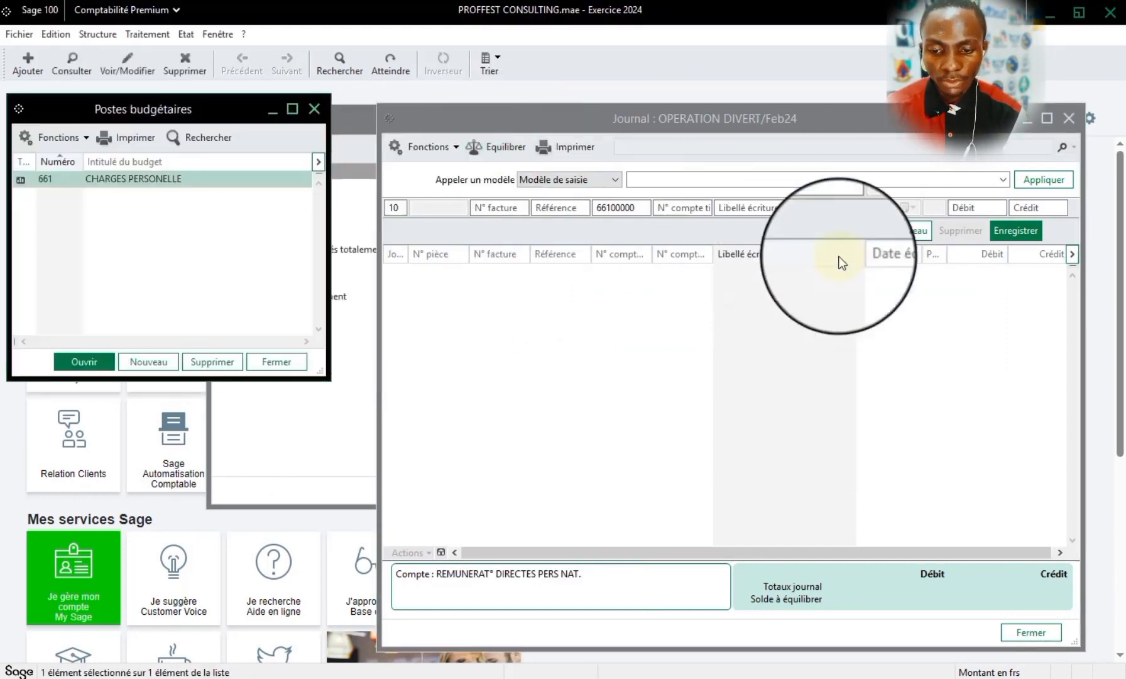
# - Label the line REMUNERAT° DIRECTES PERS NAT., set its debit to 1000000, and record it
pyautogui.click(665, 214)
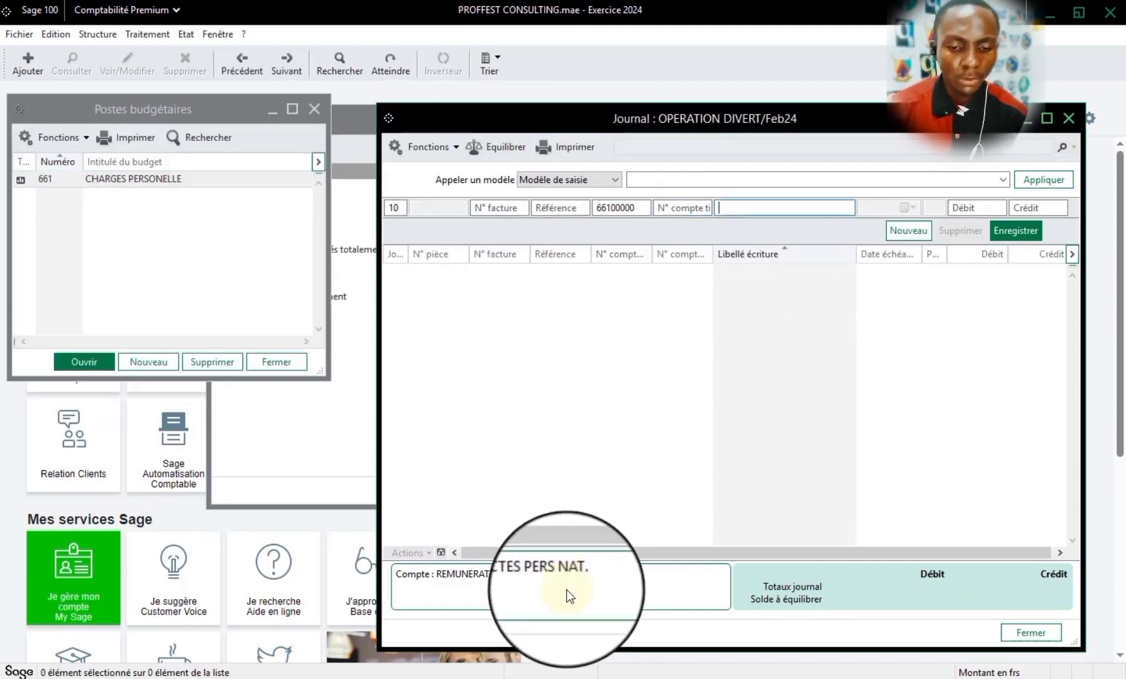
pyautogui.press('Tab')
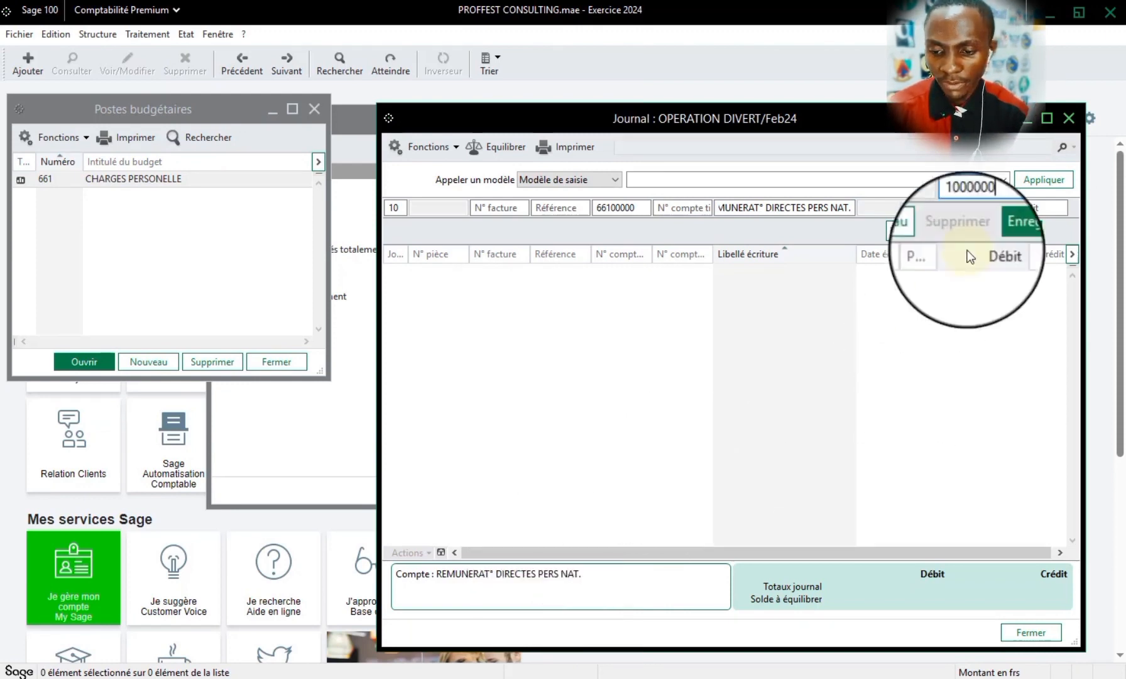
pyautogui.click(1001, 230)
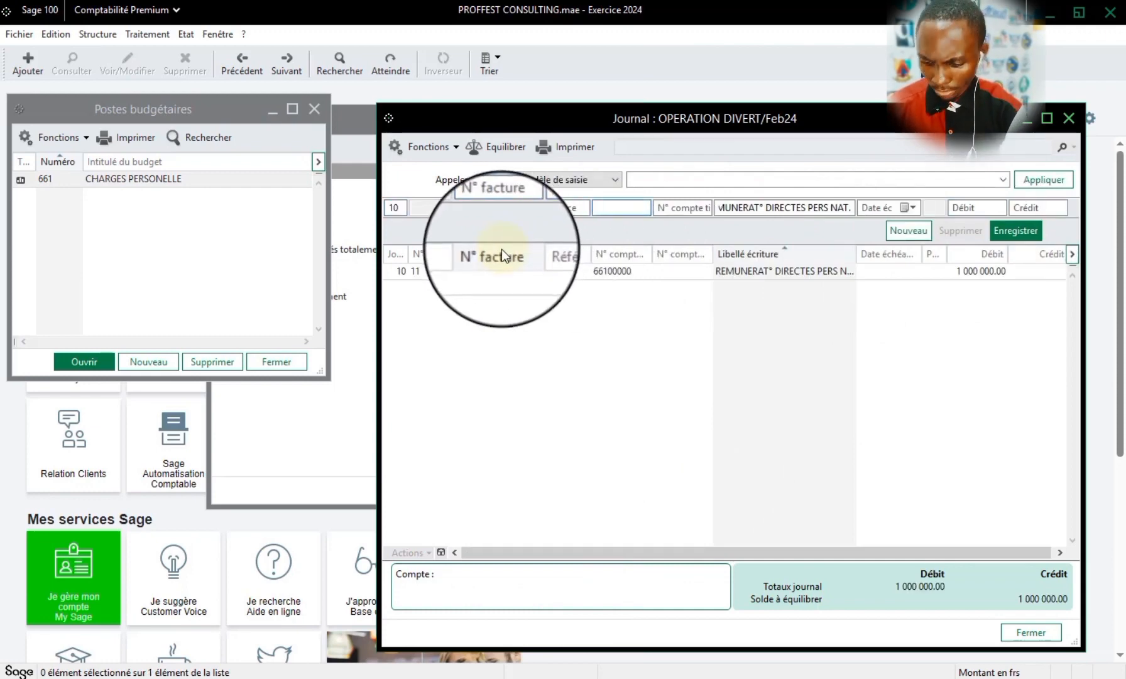
# - Try to record a counterpart line on account 42100000 with a credit of 1000000, and dismiss the message
pyautogui.write('4')
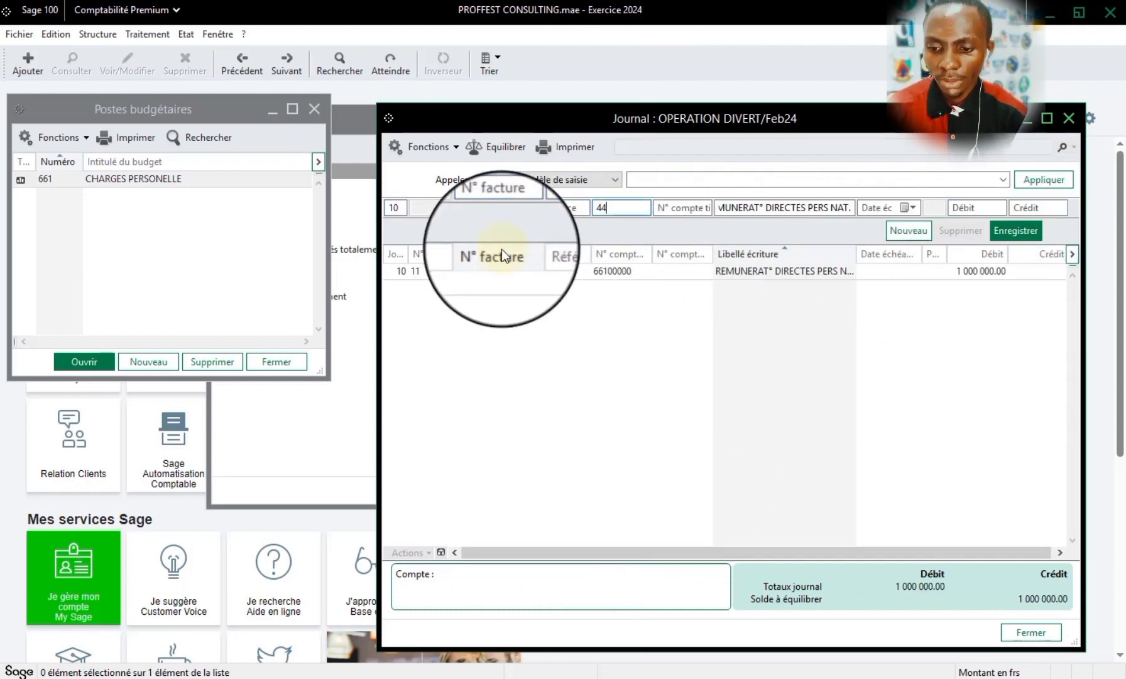
pyautogui.write('2')
pyautogui.press('Tab')
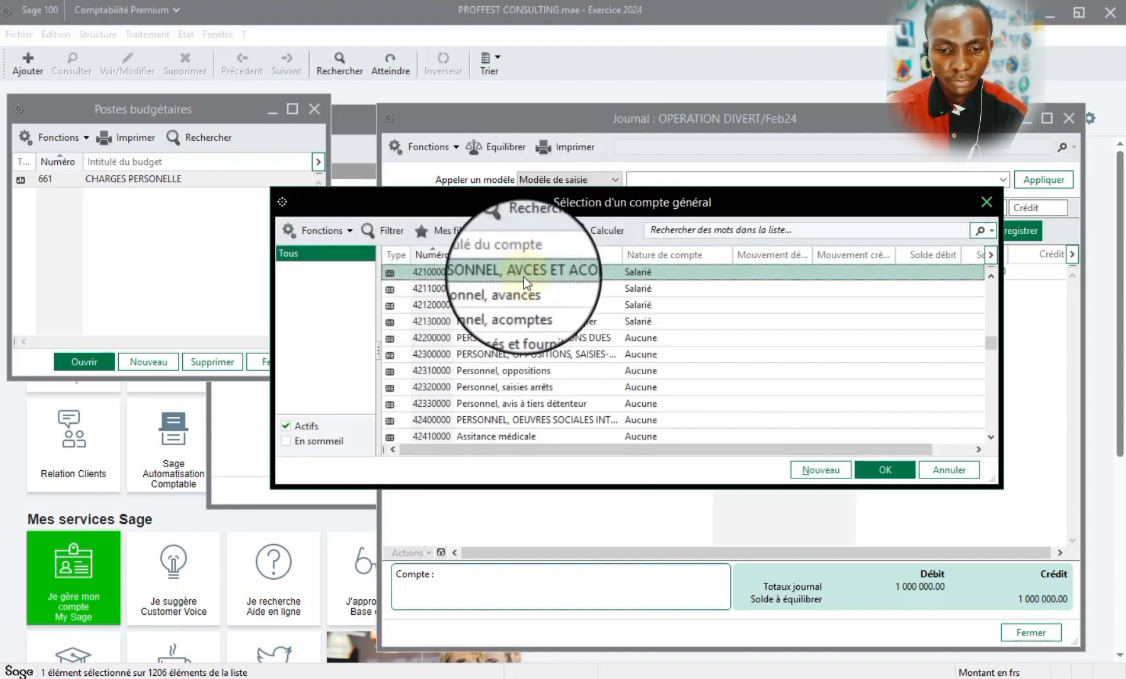
pyautogui.doubleClick(527, 276)
pyautogui.press('Tab')
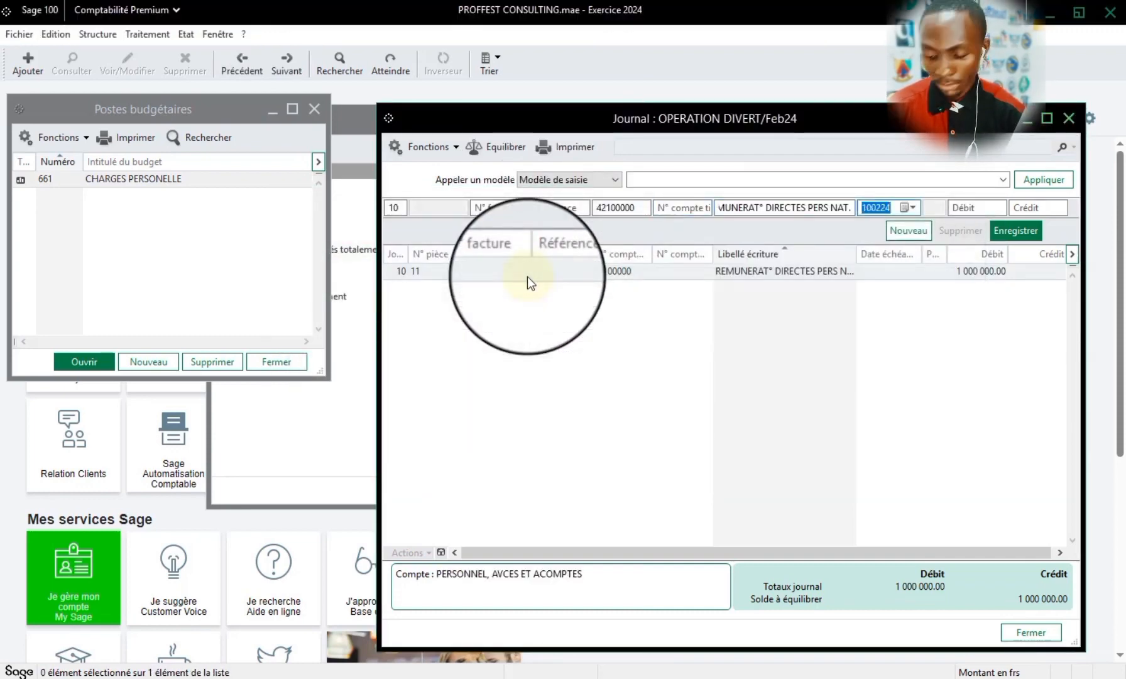
pyautogui.press('Tab')
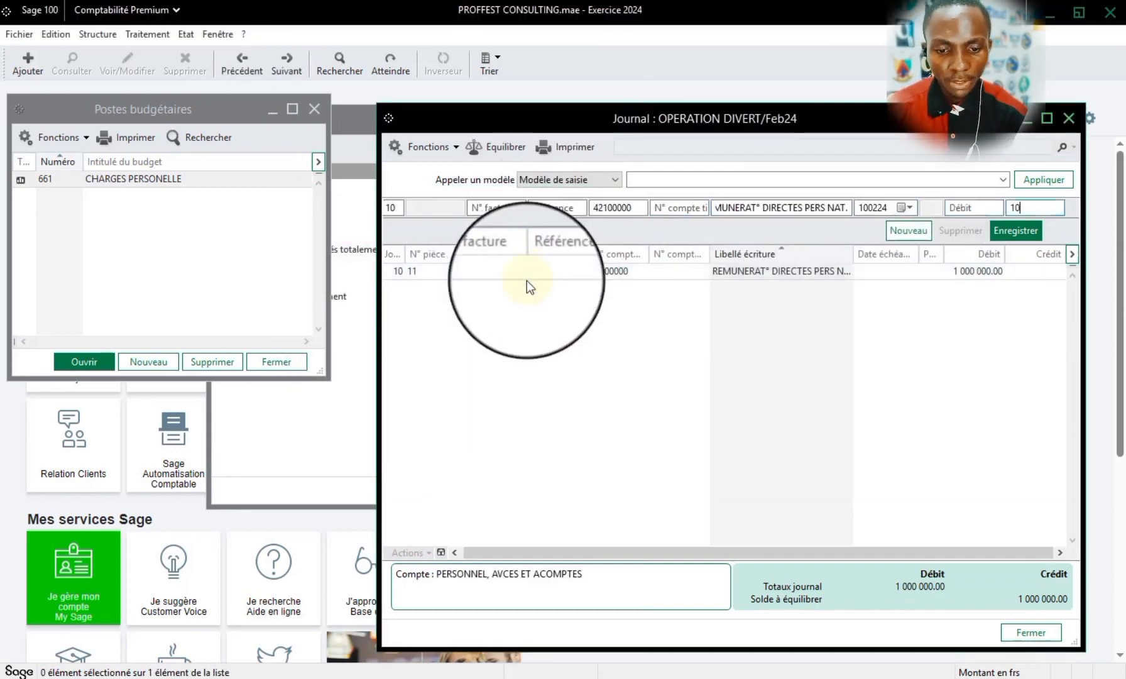
pyautogui.write('1000000')
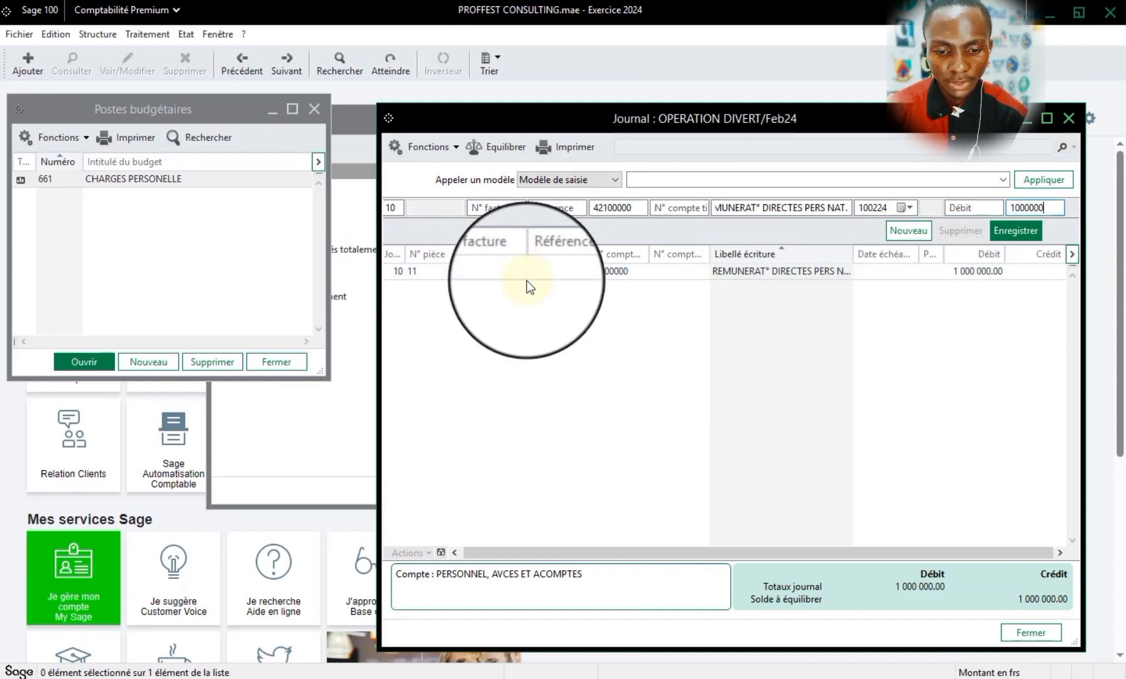
pyautogui.click(1004, 236)
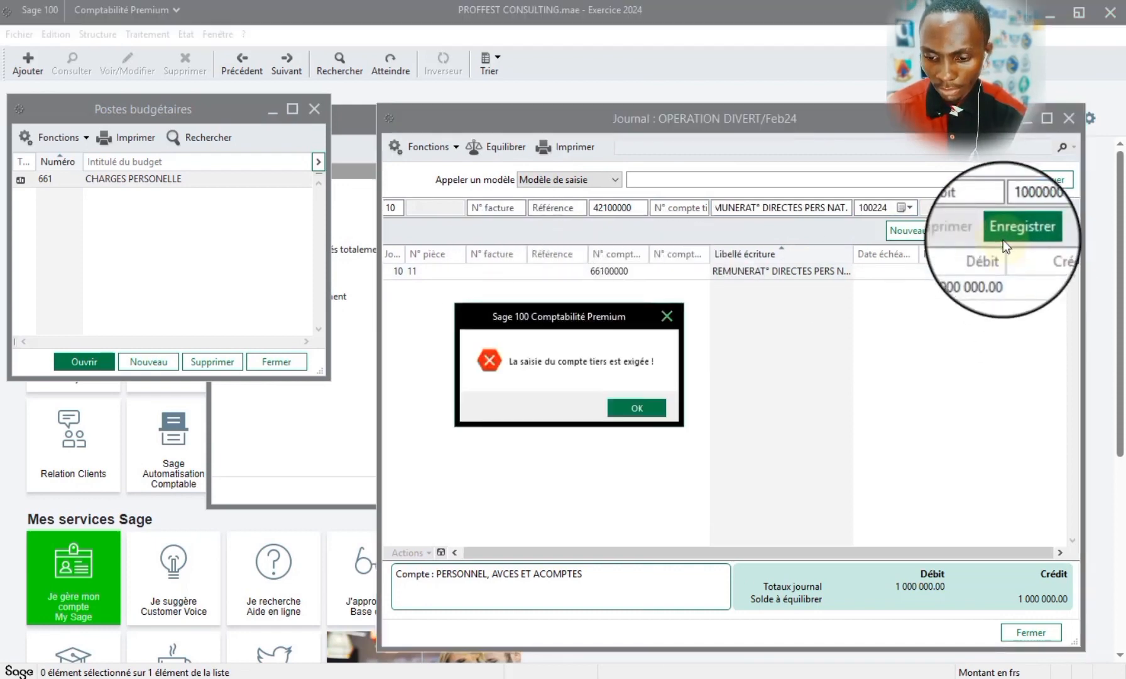
pyautogui.click(649, 407)
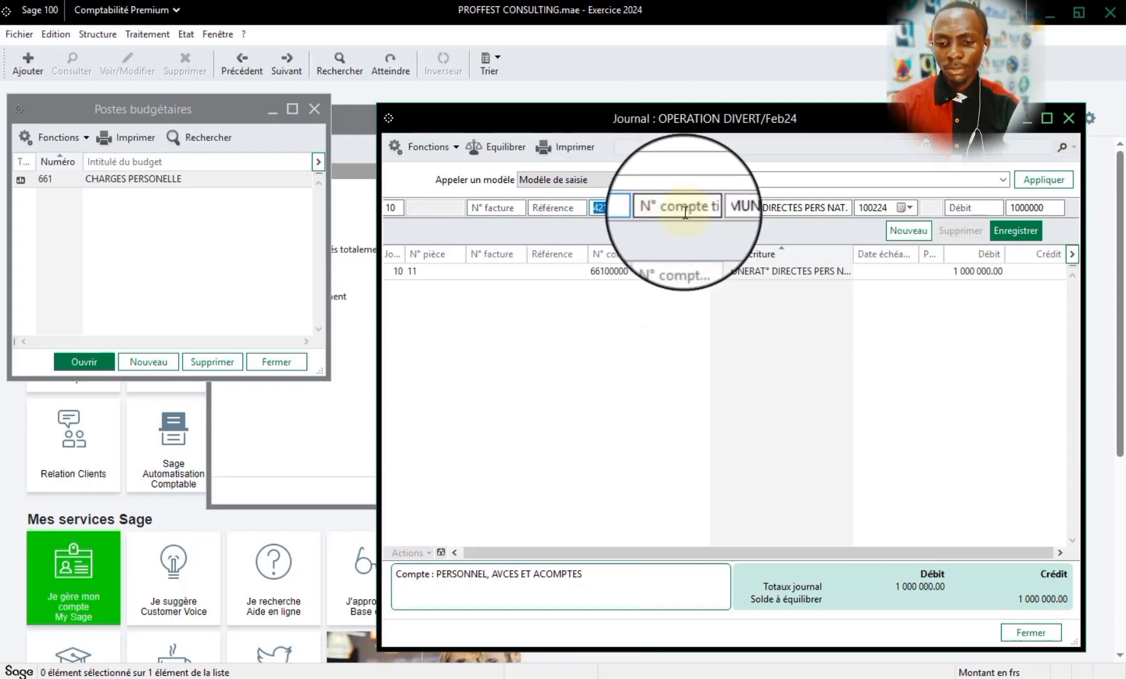
# - Turn off Saisir le compte tiers for account 42100000 PERSONNEL, AVCES ET ACOMPTES in the chart of accounts, and close the chart
pyautogui.click(97, 33)
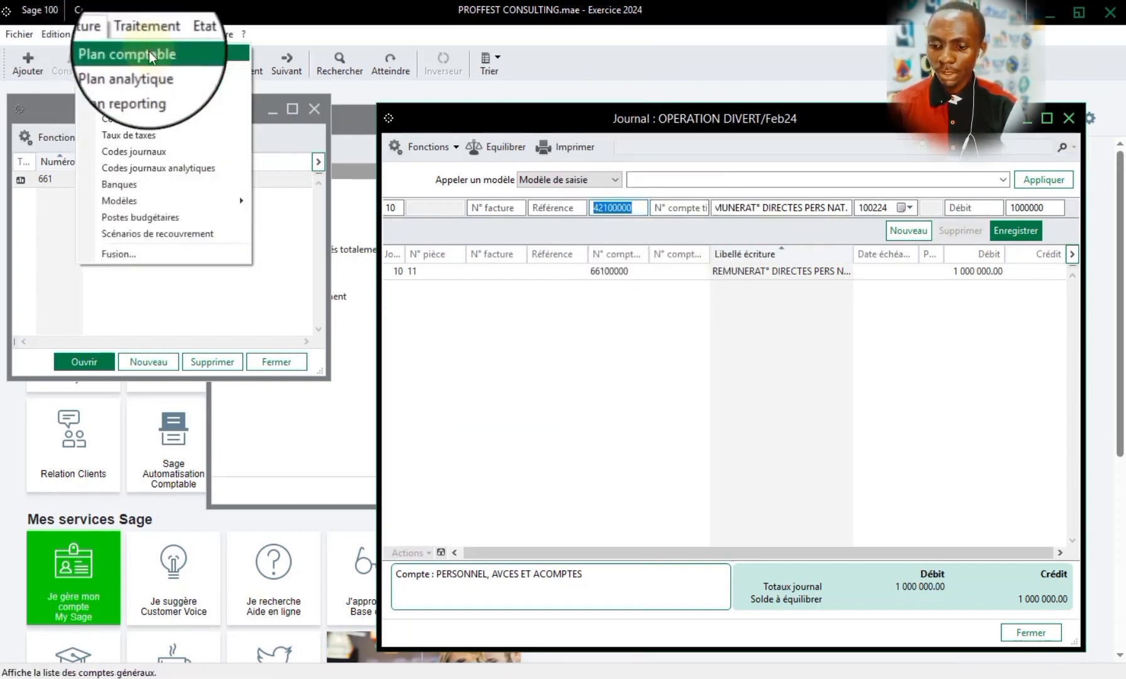
pyautogui.click(149, 53)
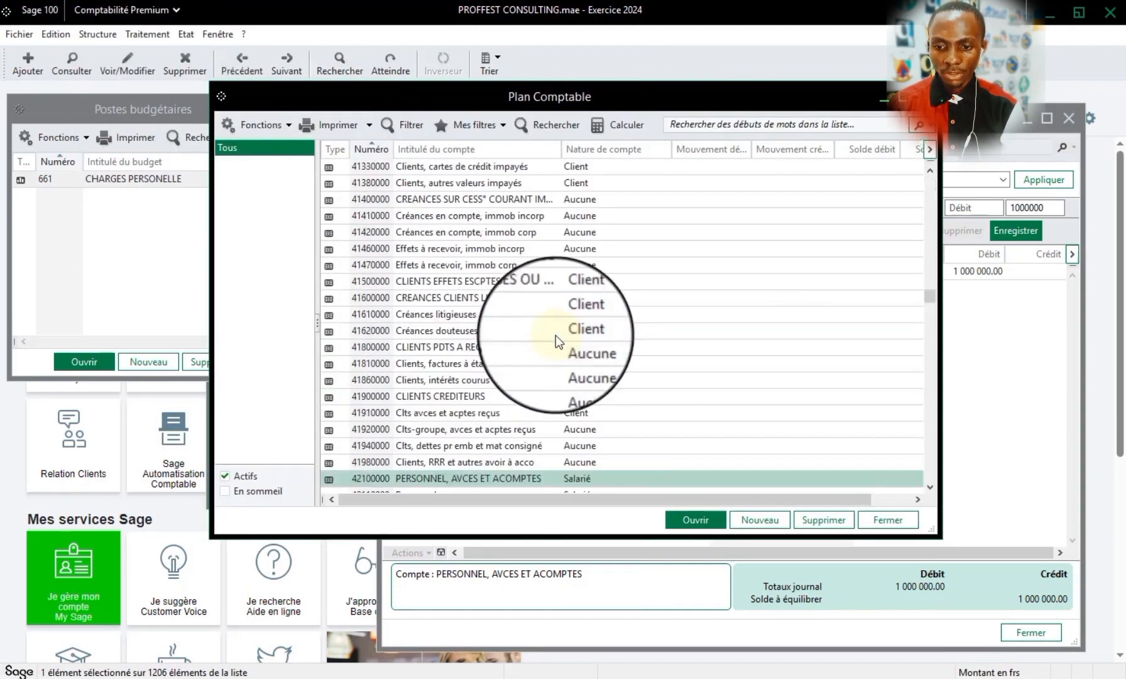
pyautogui.doubleClick(436, 477)
pyautogui.click(500, 178)
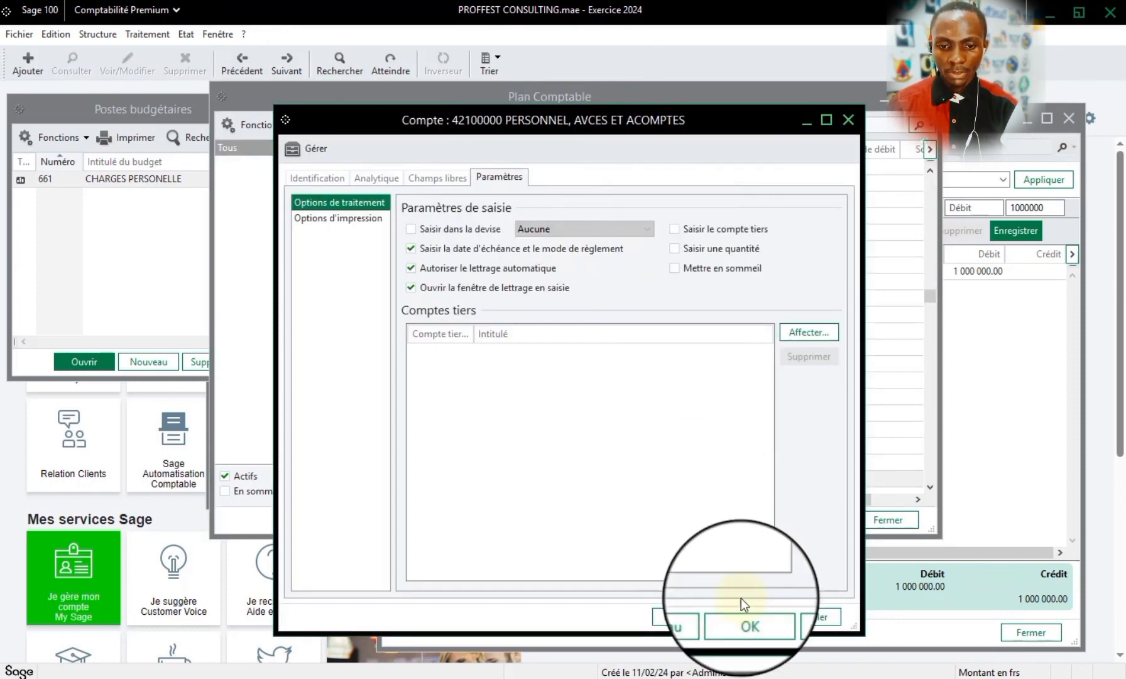
pyautogui.click(743, 617)
pyautogui.click(926, 97)
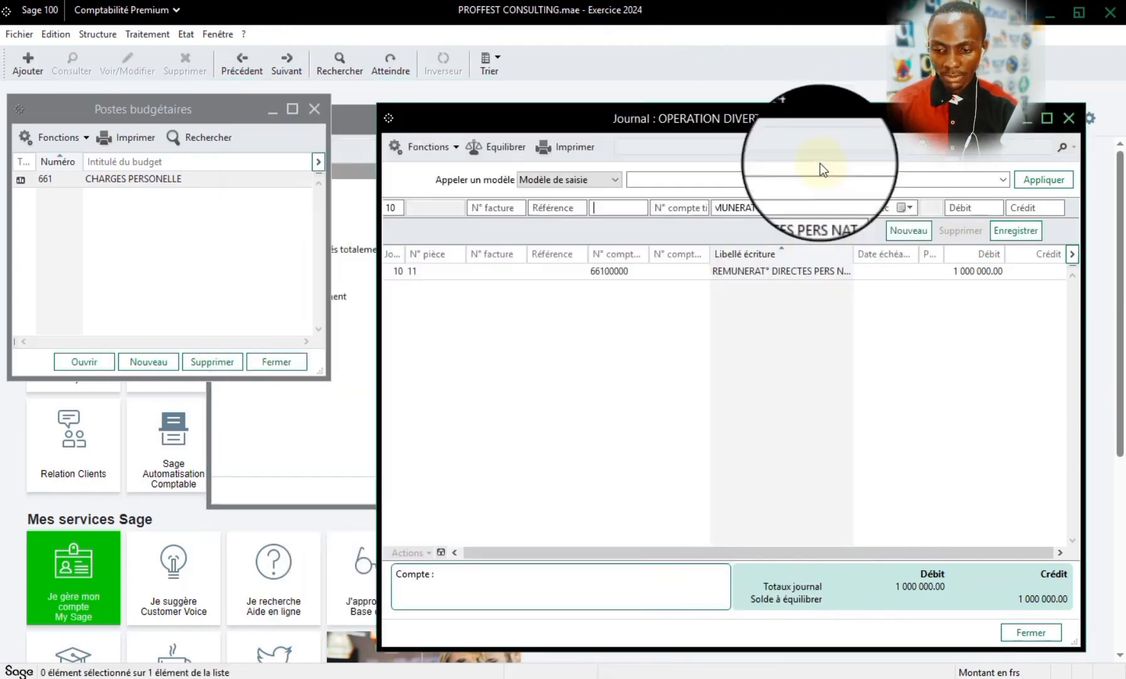
# - Record the counterpart line on account 42100000 with a credit of 1000000, accept the settlement window, and close the journal
pyautogui.click(616, 214)
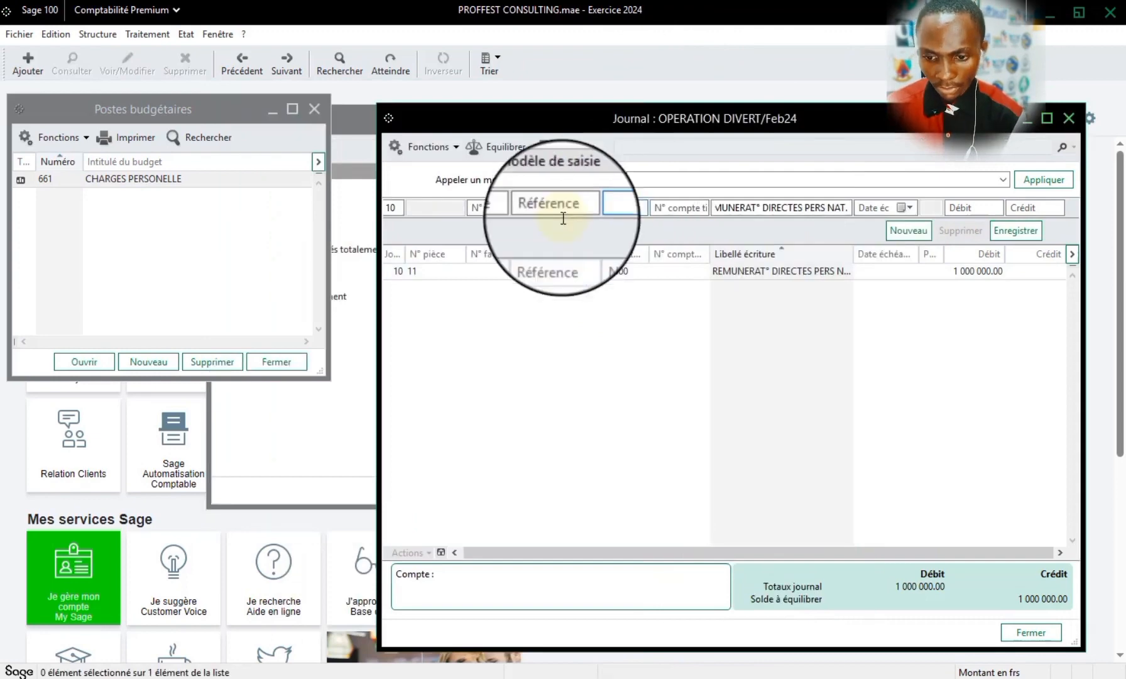
pyautogui.write('44')
pyautogui.write('1')
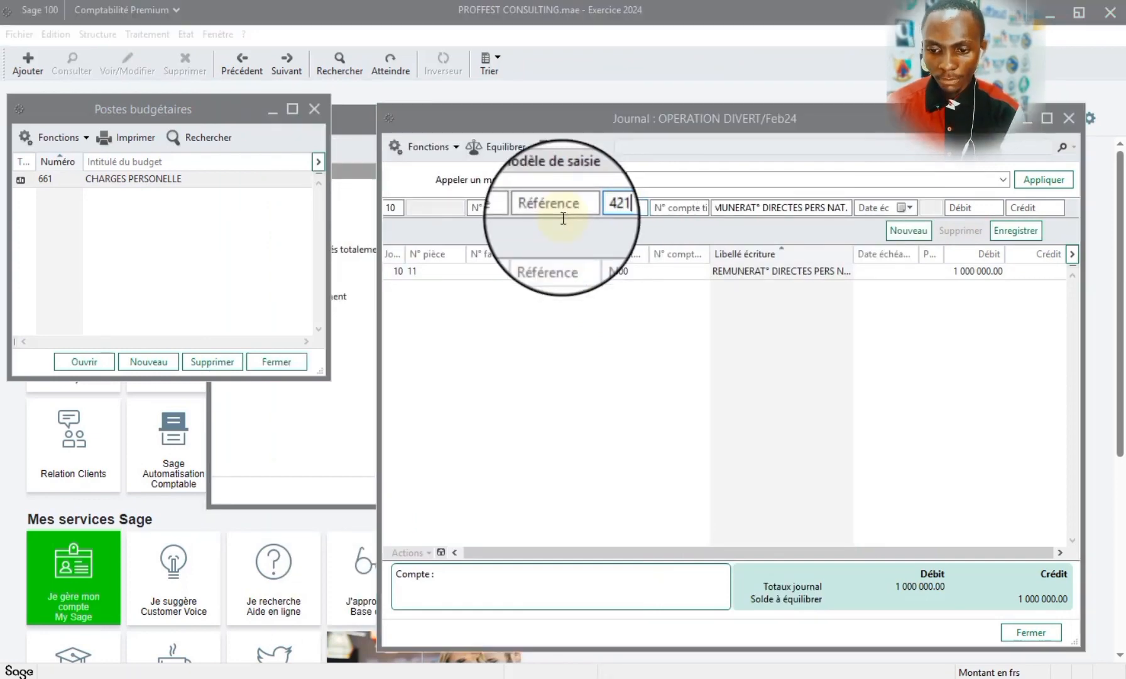
pyautogui.press('Tab')
pyautogui.doubleClick(476, 274)
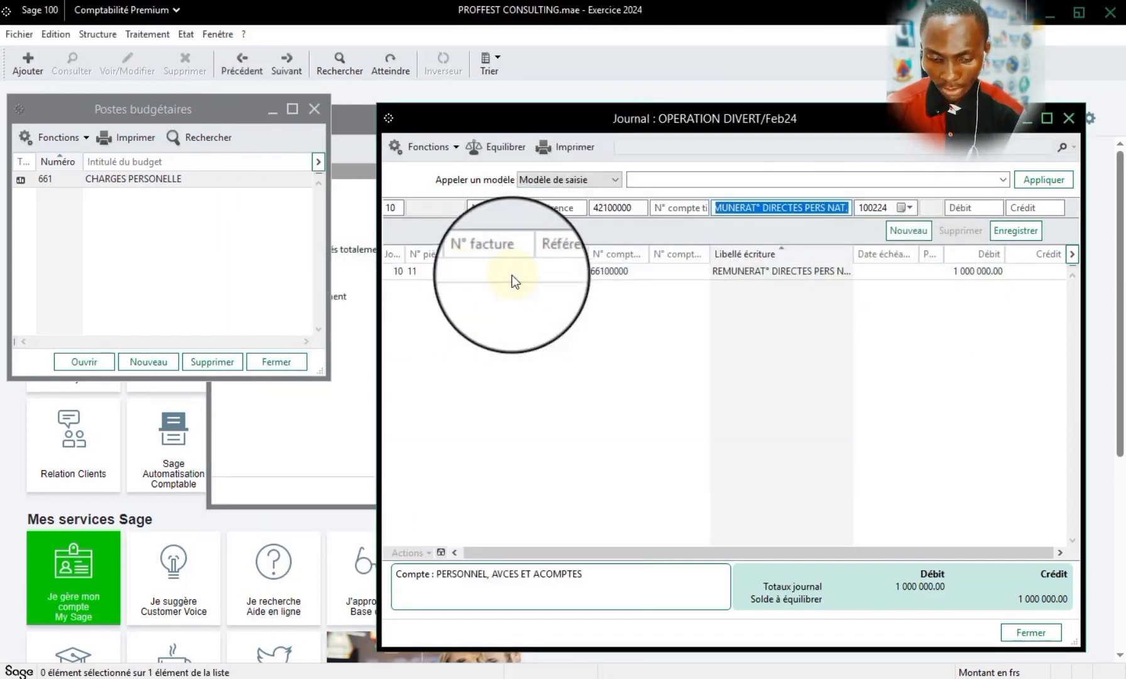
pyautogui.press('Tab')
pyautogui.press('Tab')
pyautogui.press('Tab')
pyautogui.write('1000')
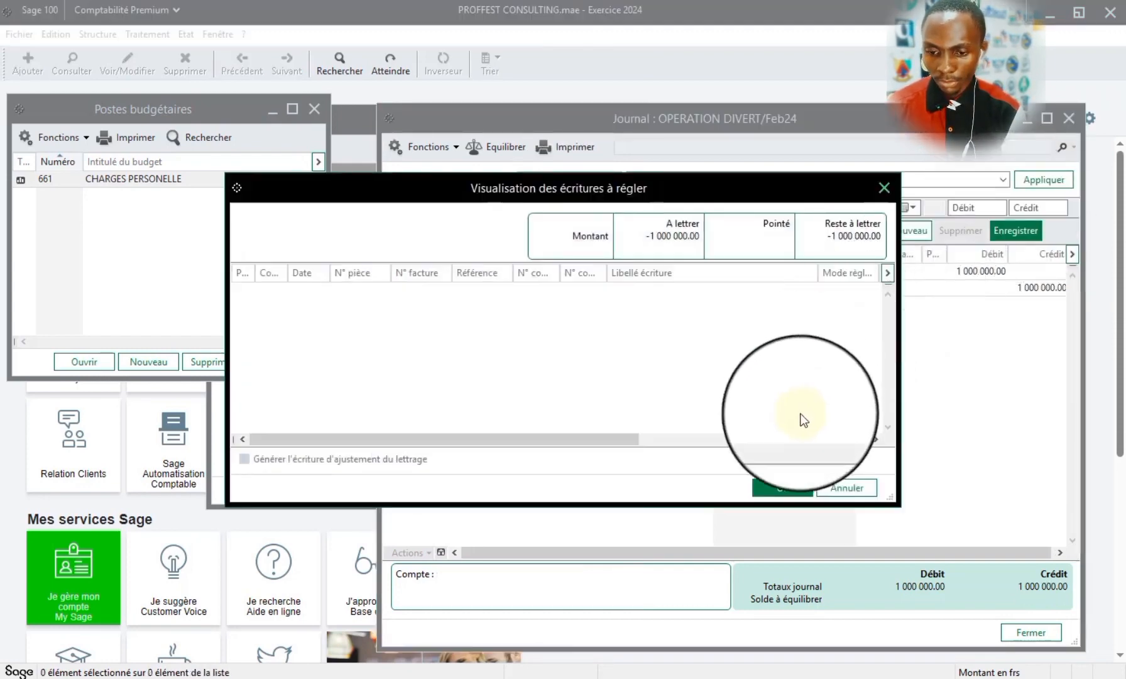
pyautogui.click(787, 479)
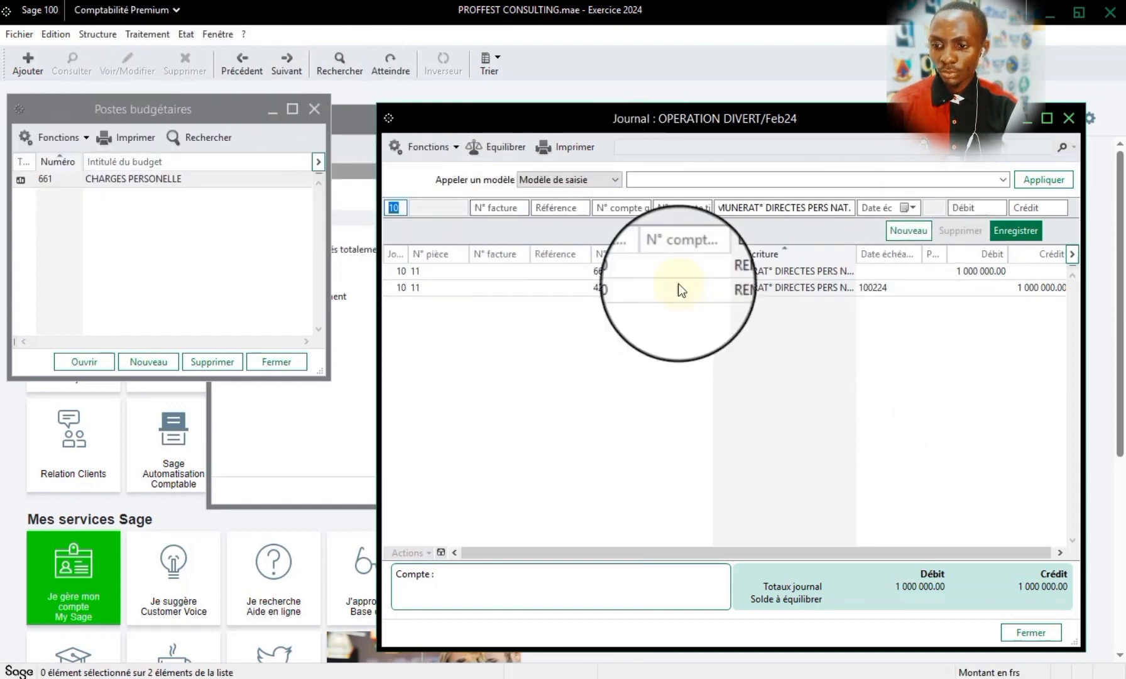
pyautogui.click(1068, 119)
# - Set up the Etats budgétaires report for budget items 661 to 661, dated 010124 to 311224
pyautogui.click(186, 34)
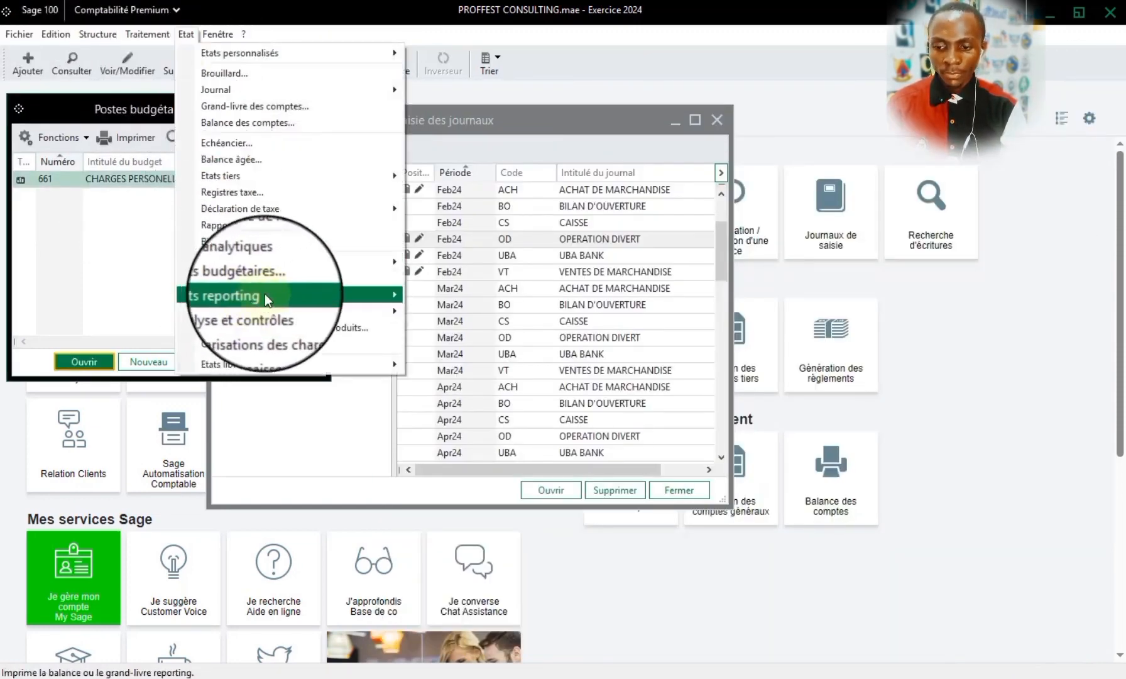
pyautogui.click(264, 276)
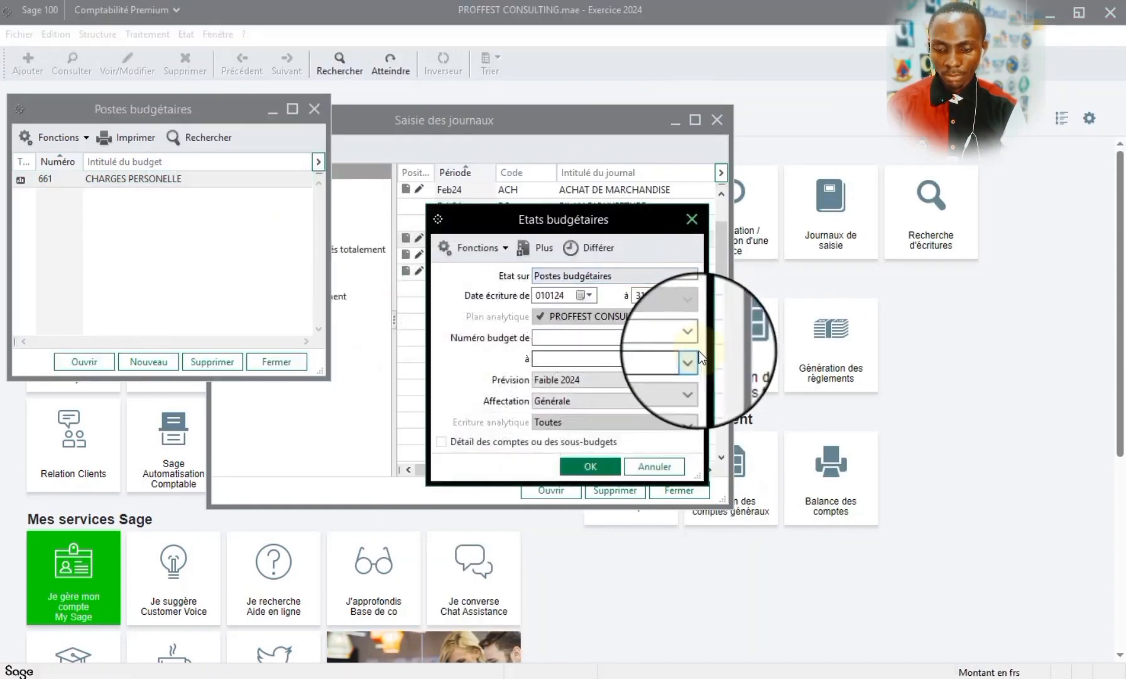
pyautogui.click(692, 339)
pyautogui.click(677, 344)
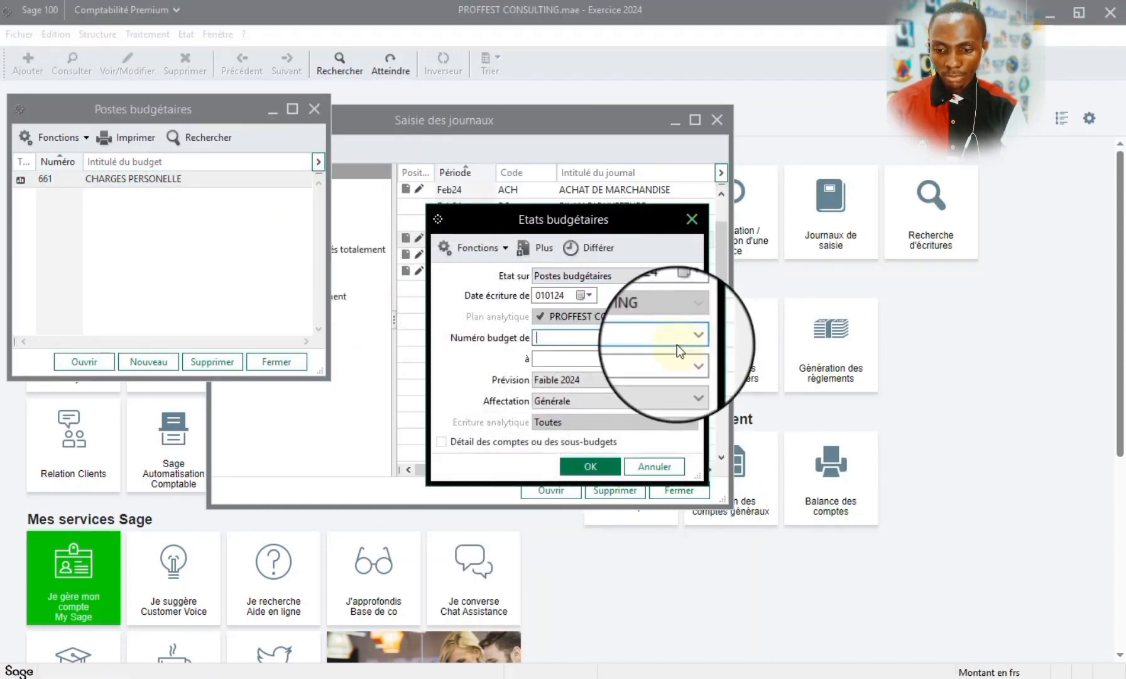
pyautogui.click(696, 341)
pyautogui.click(683, 360)
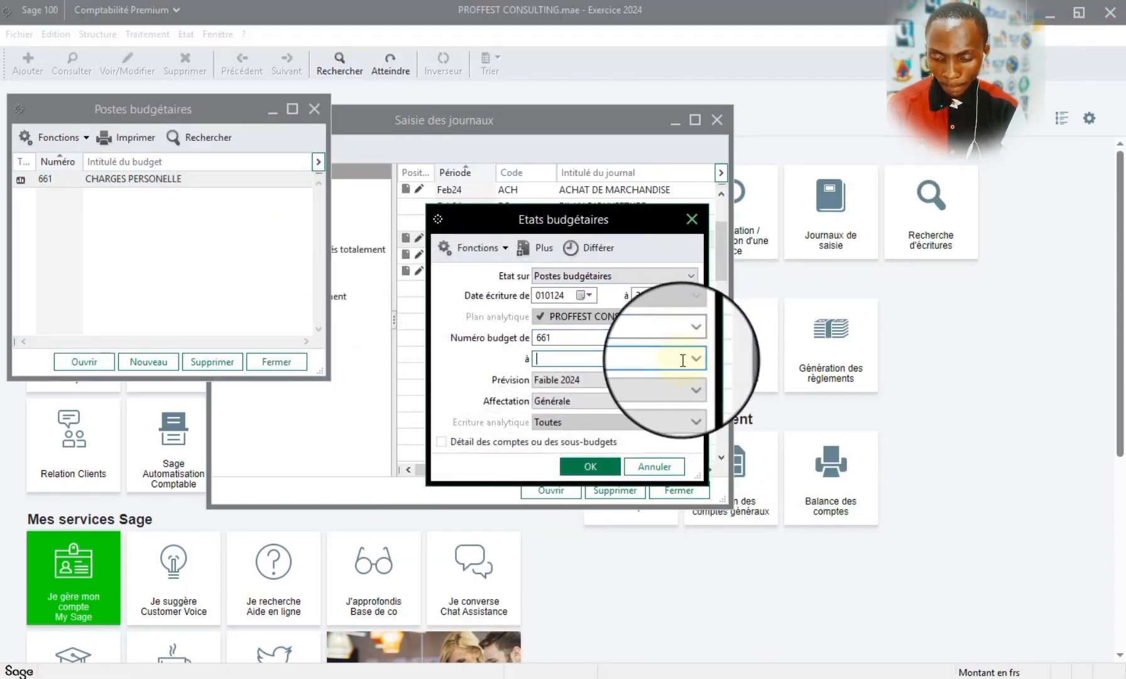
pyautogui.click(650, 376)
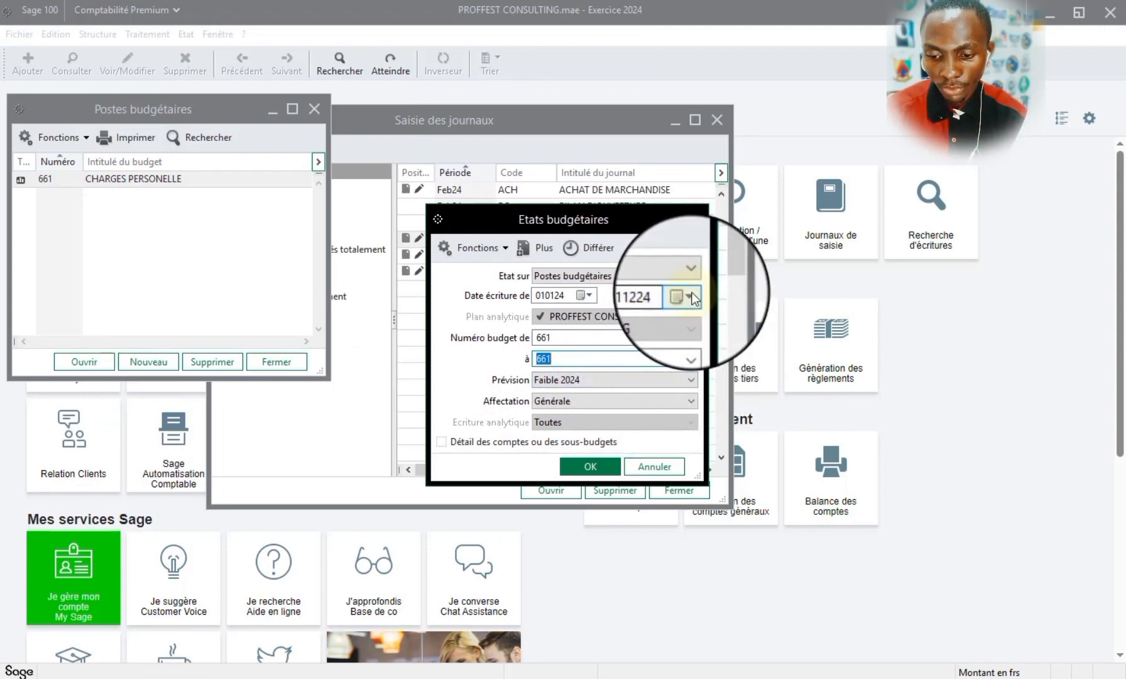
pyautogui.click(585, 295)
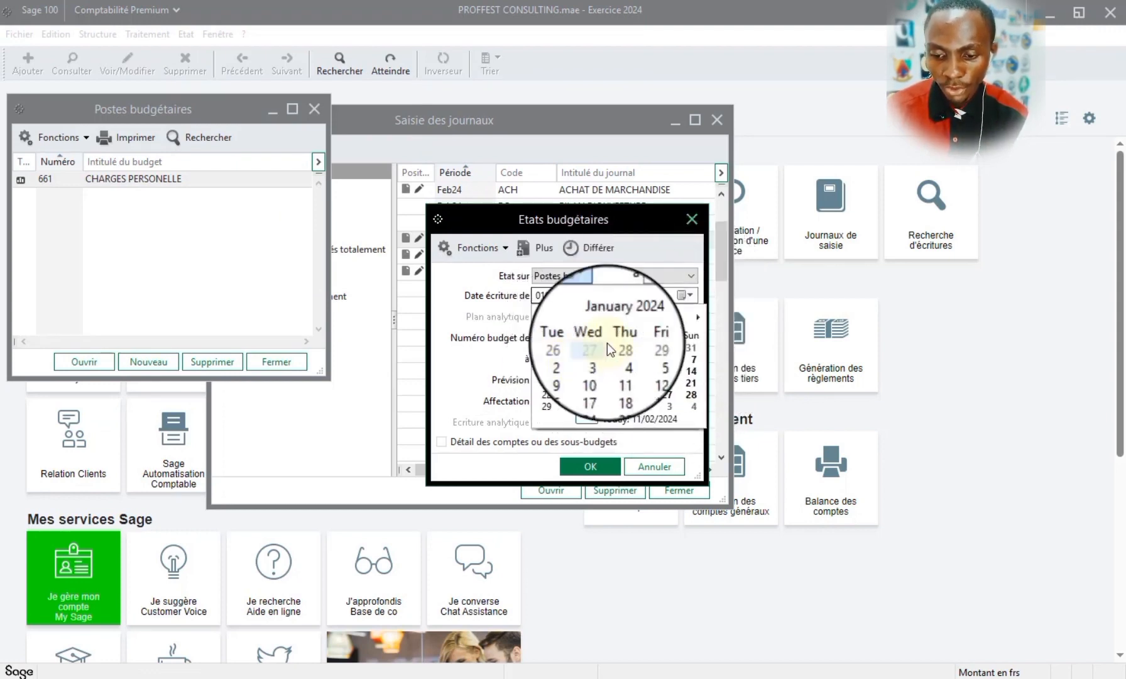
pyautogui.click(611, 288)
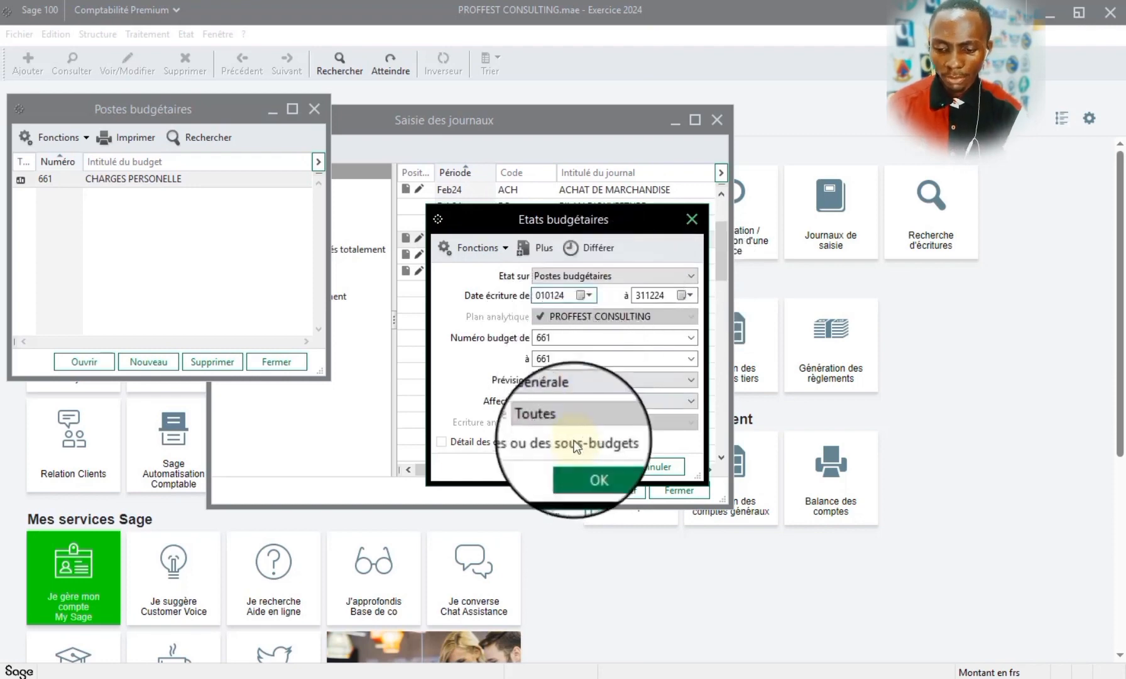
# - Preview the budget analysis and check item 661, then close the report, journal list and budget item windows
pyautogui.click(578, 465)
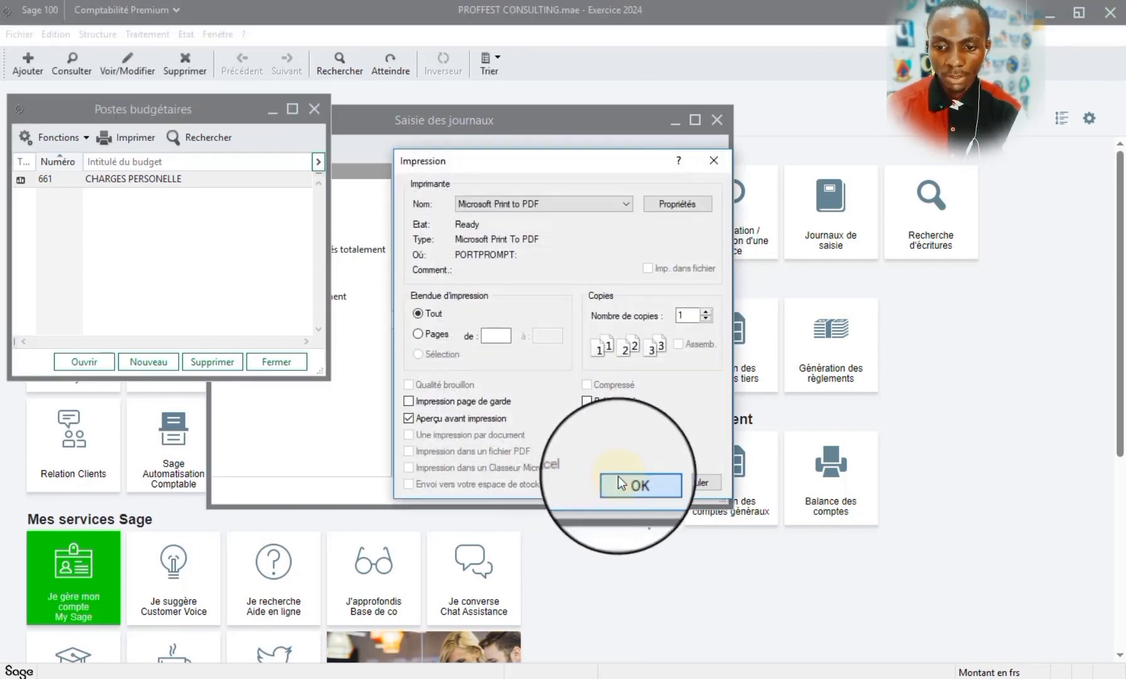
pyautogui.click(619, 483)
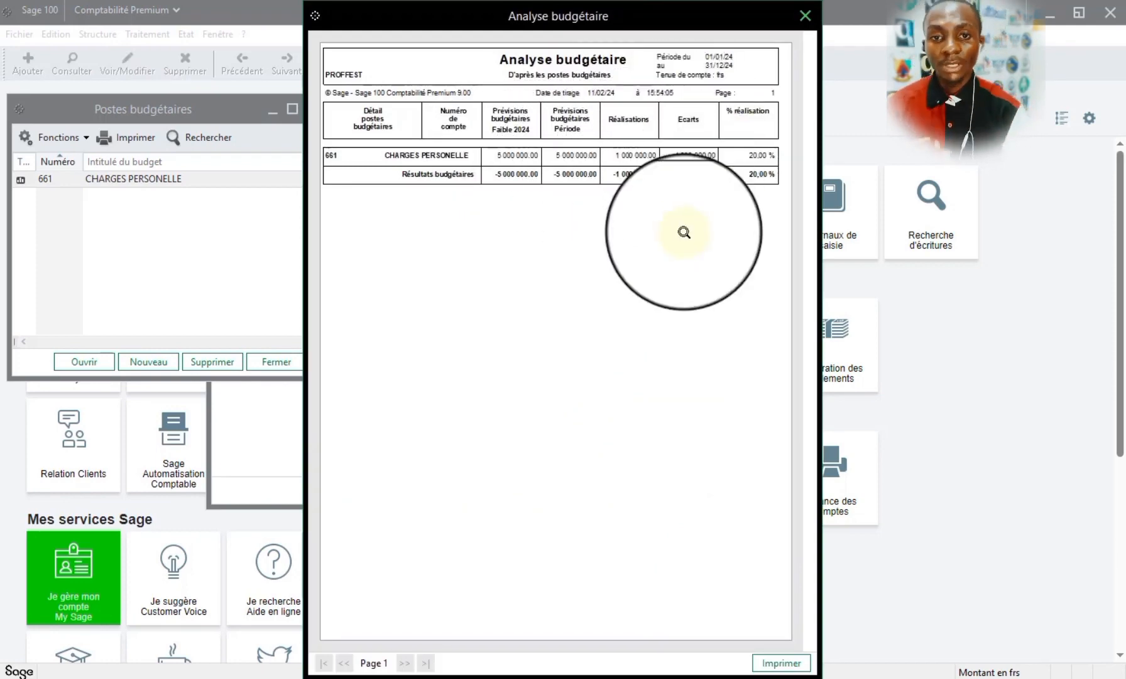
pyautogui.click(805, 16)
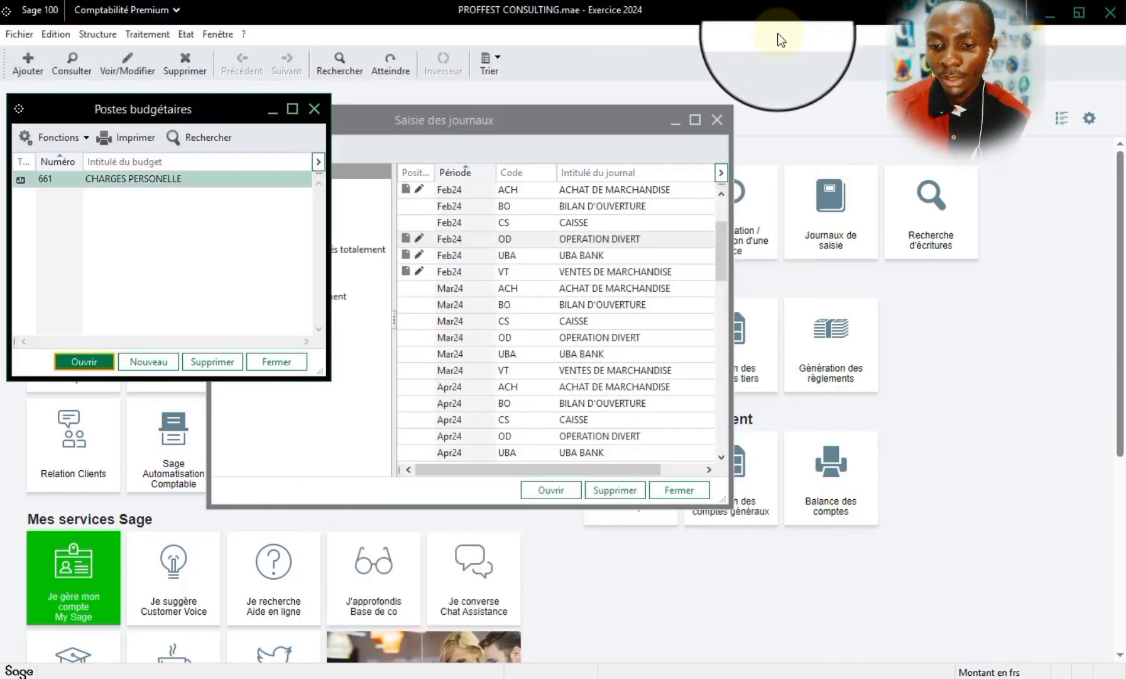
pyautogui.click(717, 124)
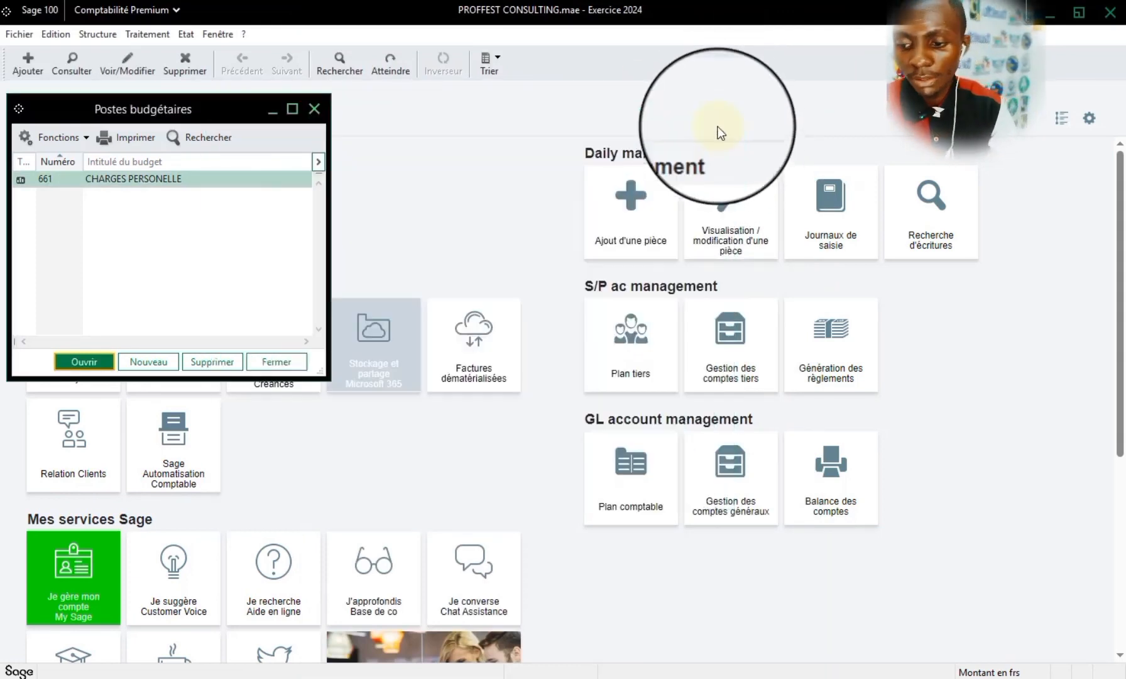
pyautogui.click(314, 109)
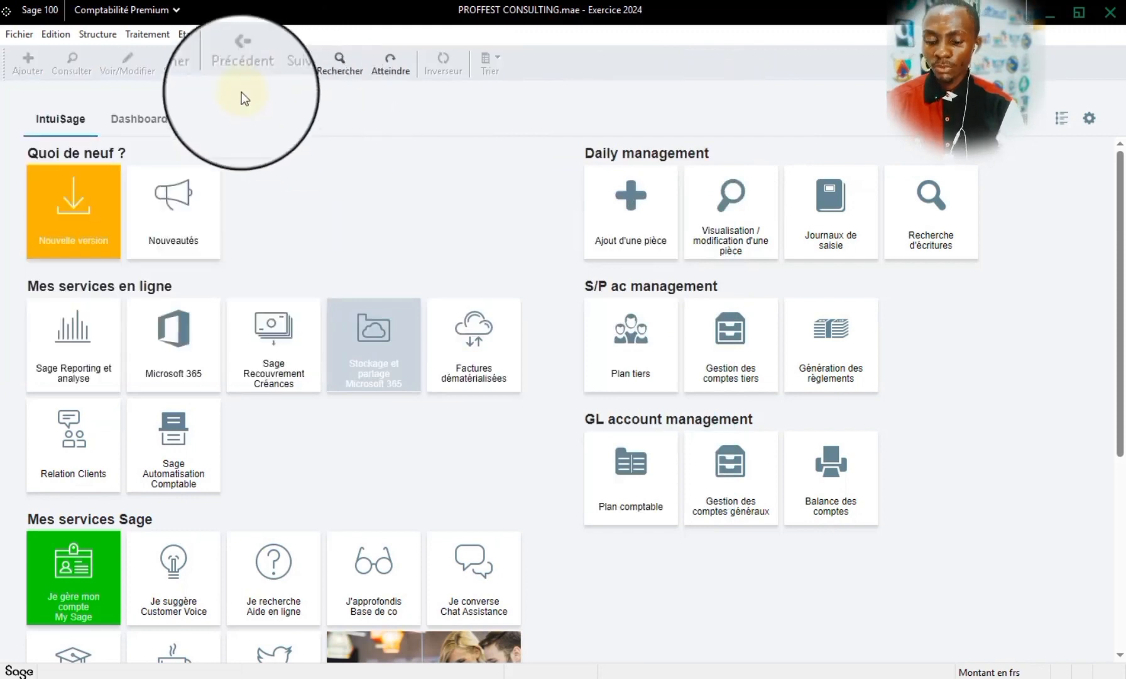
# - Open the settings of the analytical Grand-livre report
pyautogui.click(186, 34)
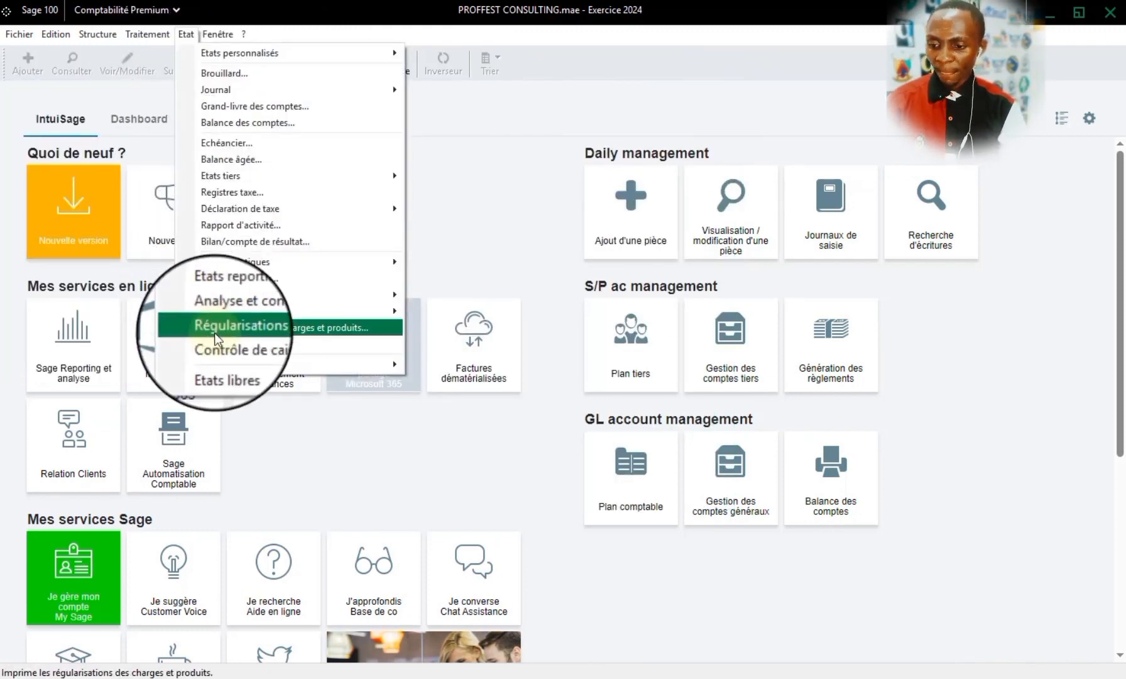
pyautogui.moveTo(231, 265)
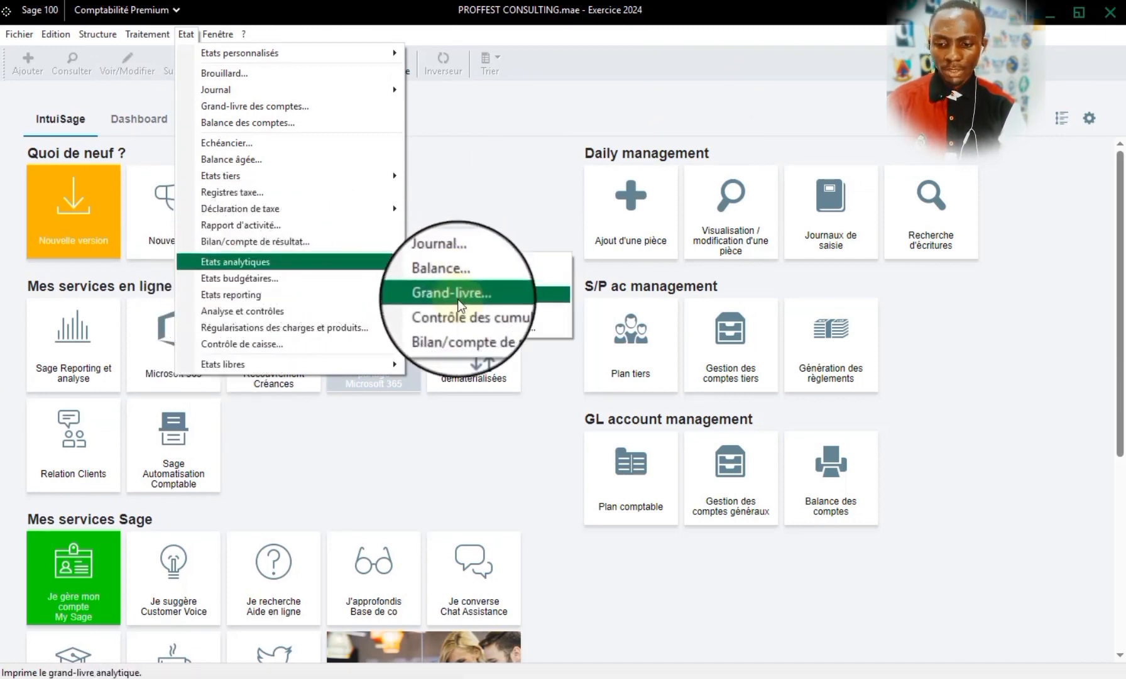
pyautogui.click(460, 301)
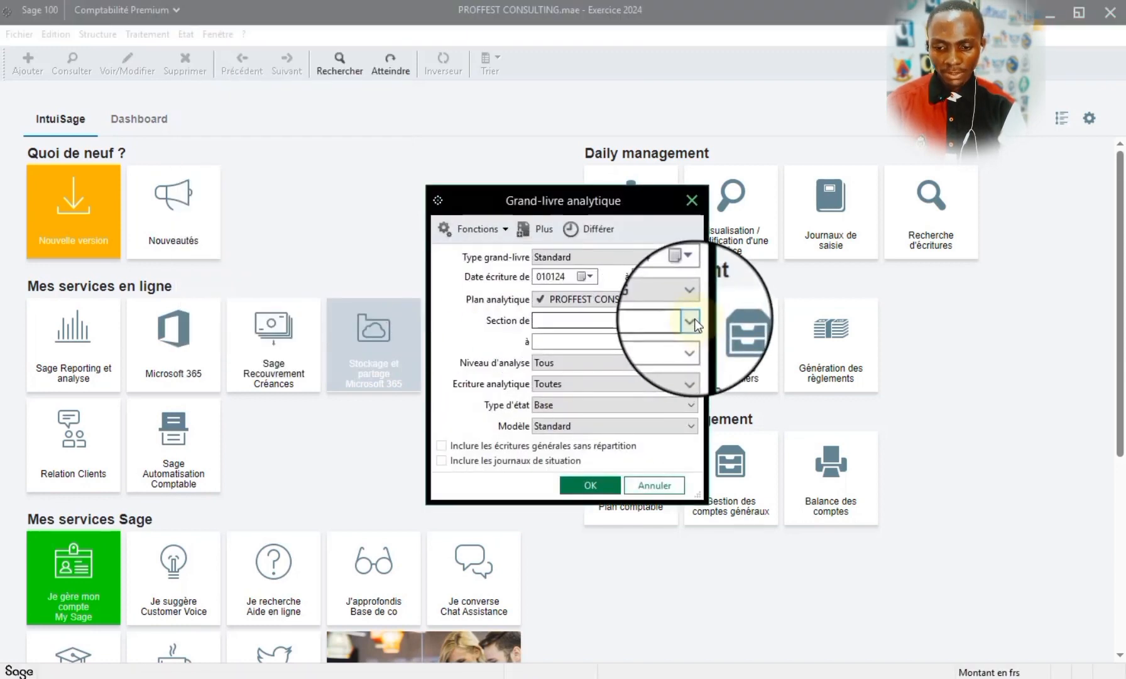
pyautogui.click(695, 318)
pyautogui.click(694, 319)
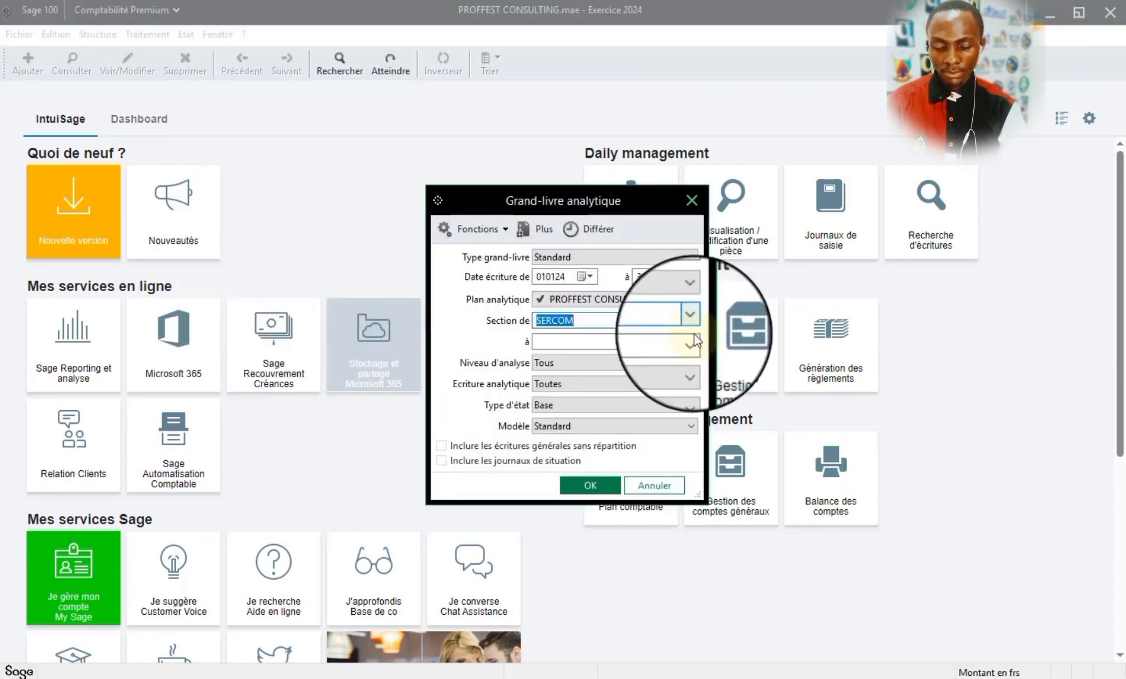
pyautogui.click(694, 341)
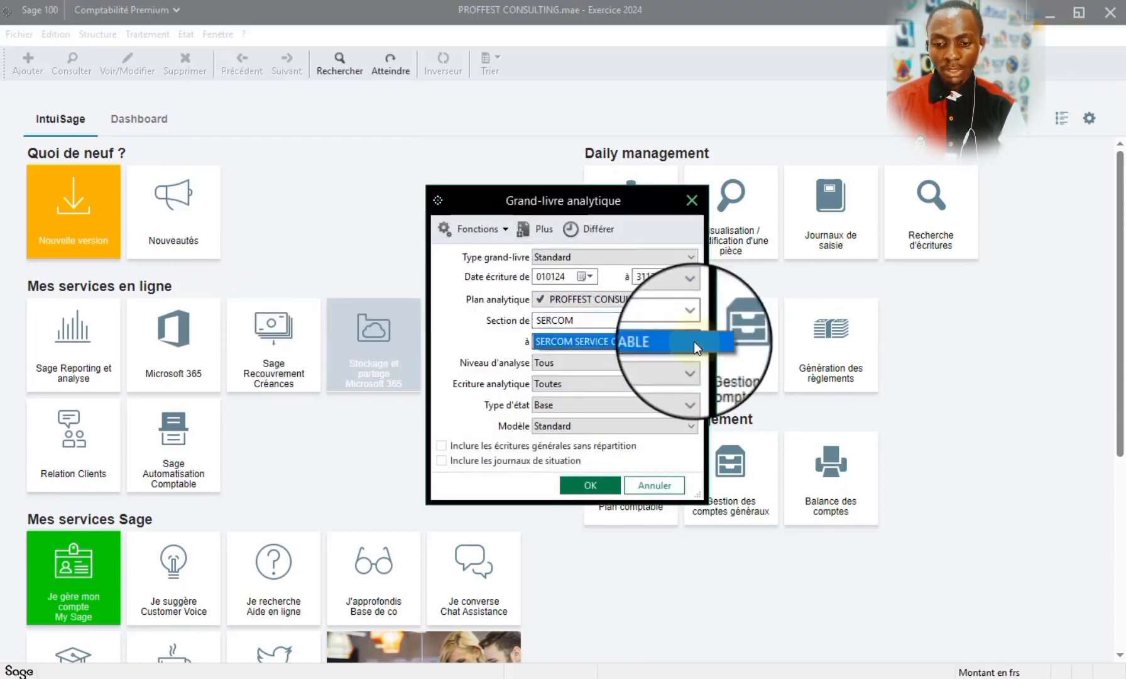
# - Set the analytical ledger to the PROFFEST SHOPPING plan, with sections from CHAU to MONT
pyautogui.click(690, 299)
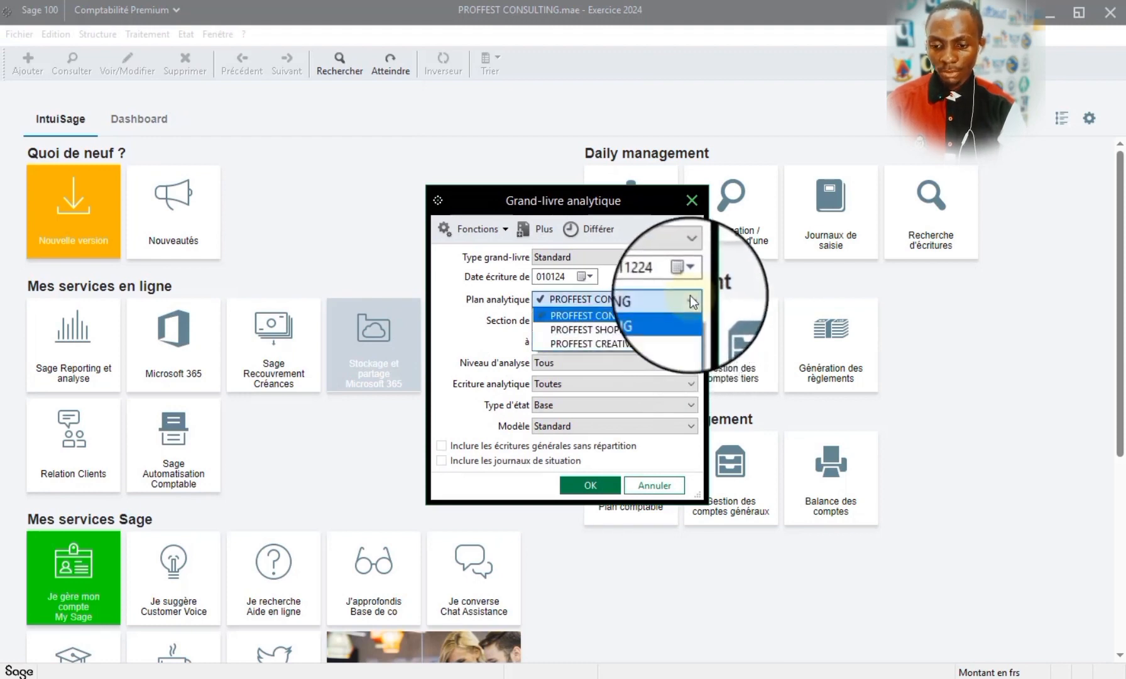
pyautogui.click(603, 323)
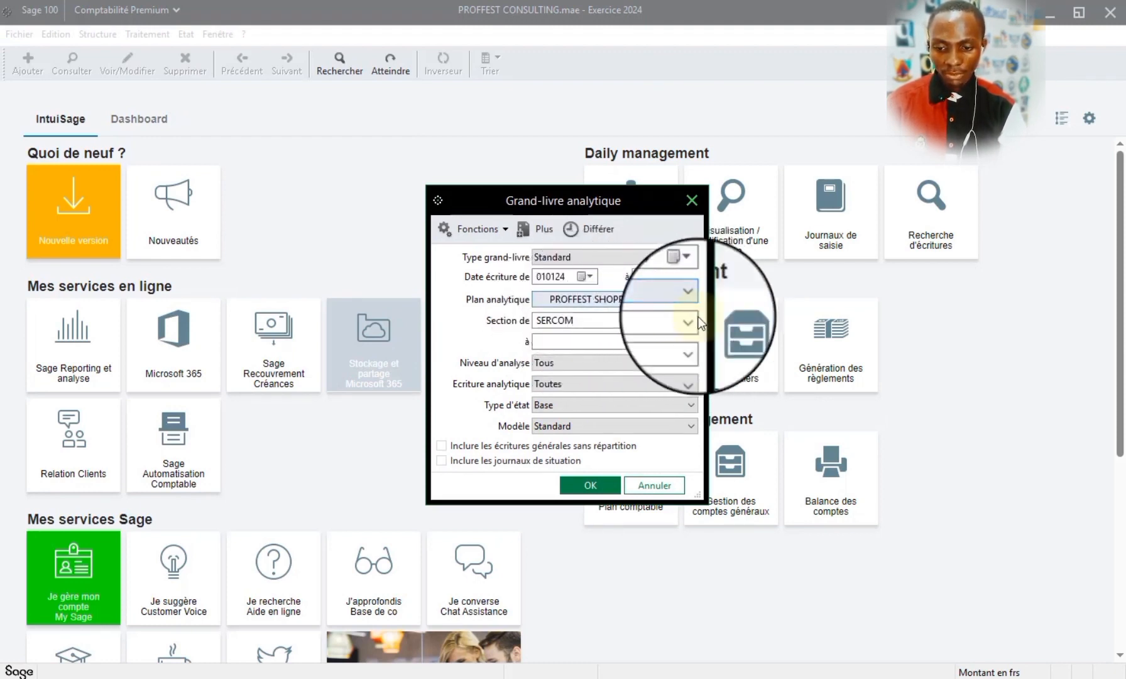
pyautogui.click(690, 341)
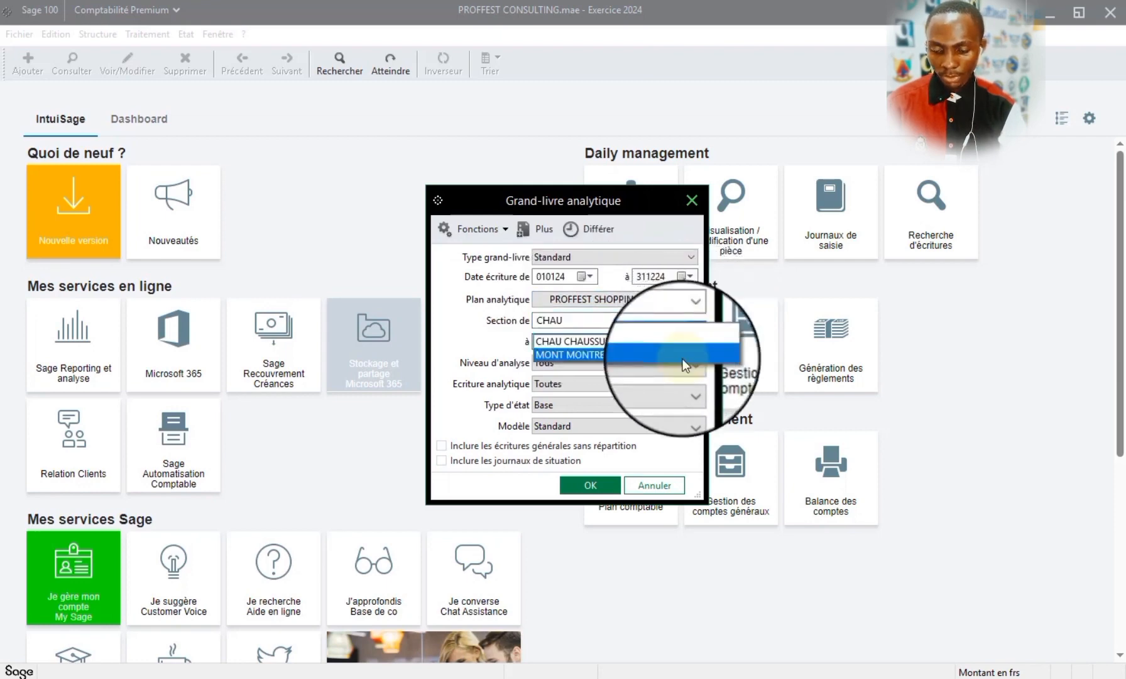
pyautogui.click(679, 355)
# - Preview the analytical ledger, examine the entries and totals of each section, and close the preview
pyautogui.click(587, 490)
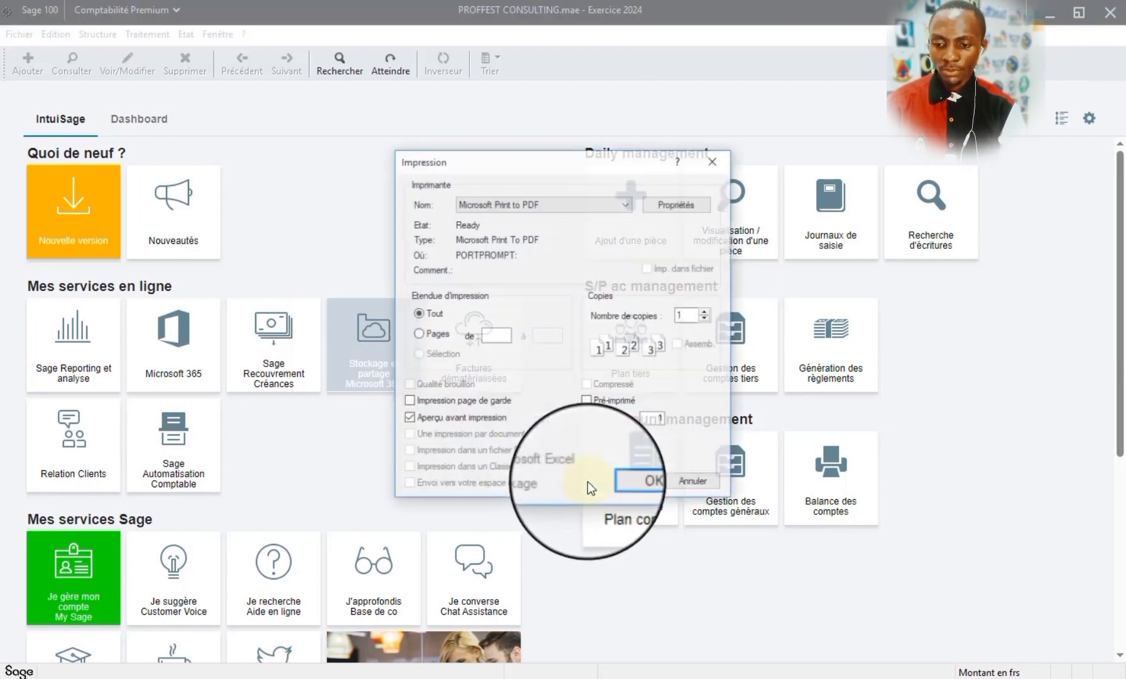
pyautogui.click(640, 482)
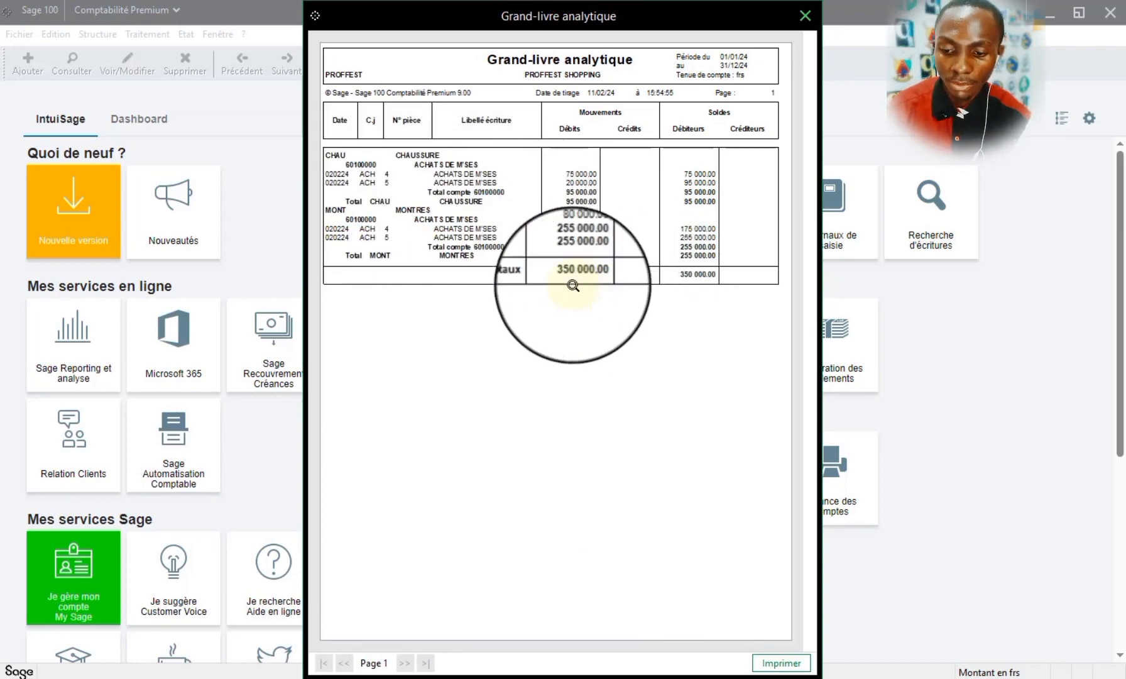
pyautogui.click(587, 272)
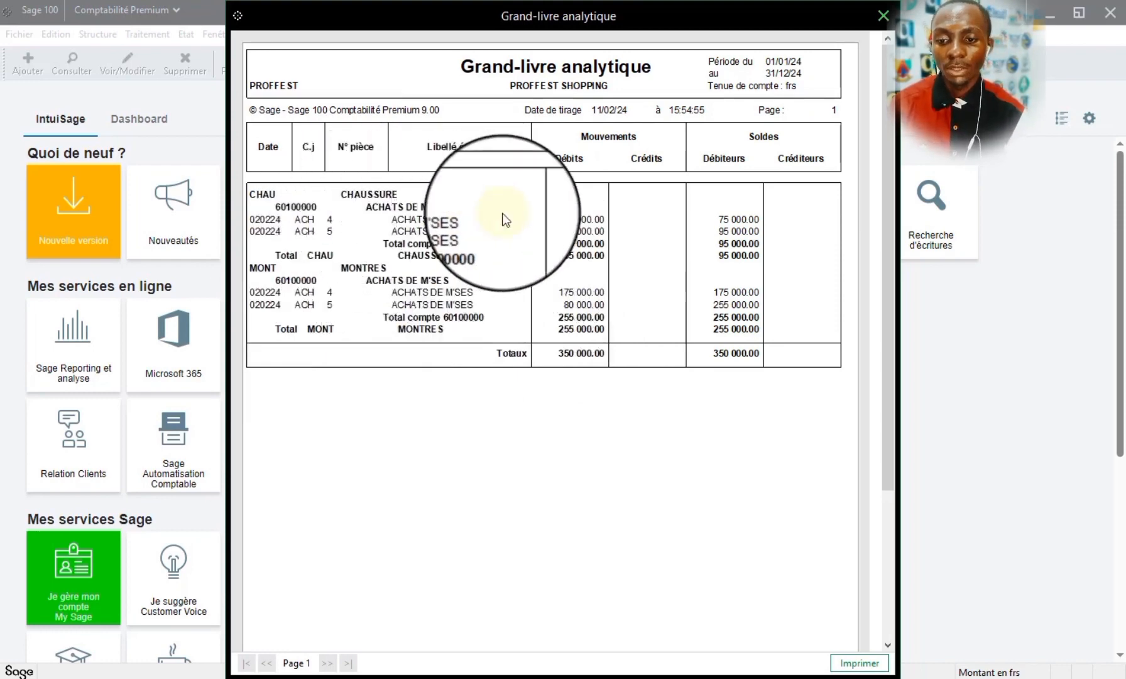
pyautogui.click(879, 20)
# - Preview the Grand-livre des tiers with its default settings, check the third-party entries, and close it
pyautogui.click(186, 34)
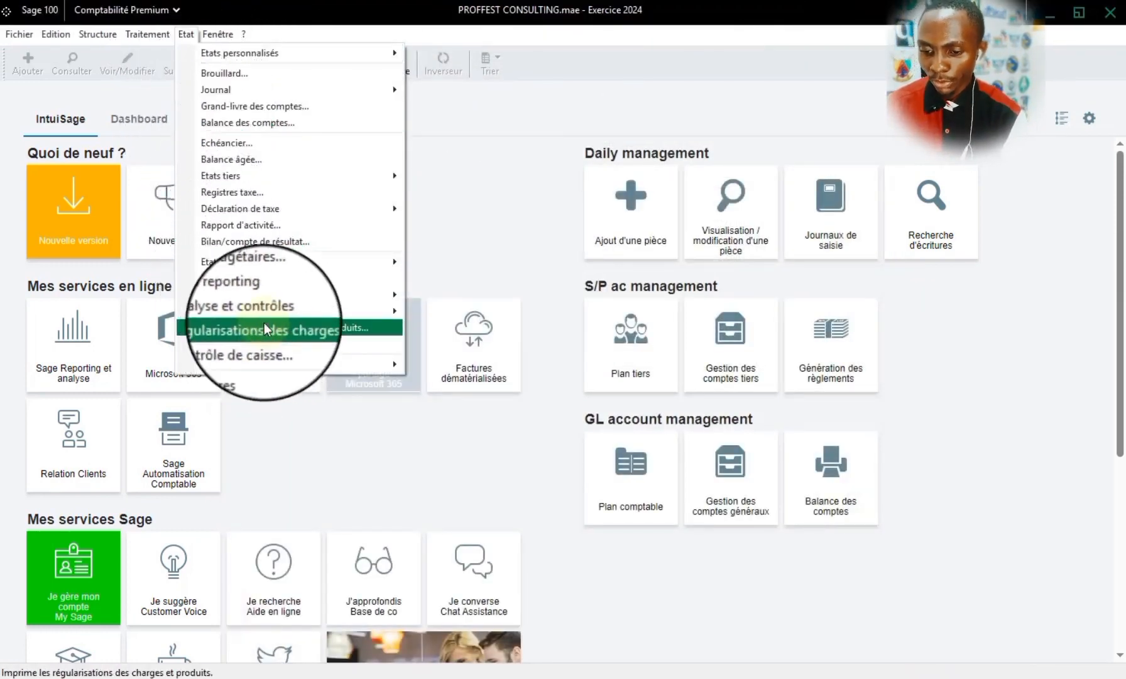
pyautogui.moveTo(274, 314)
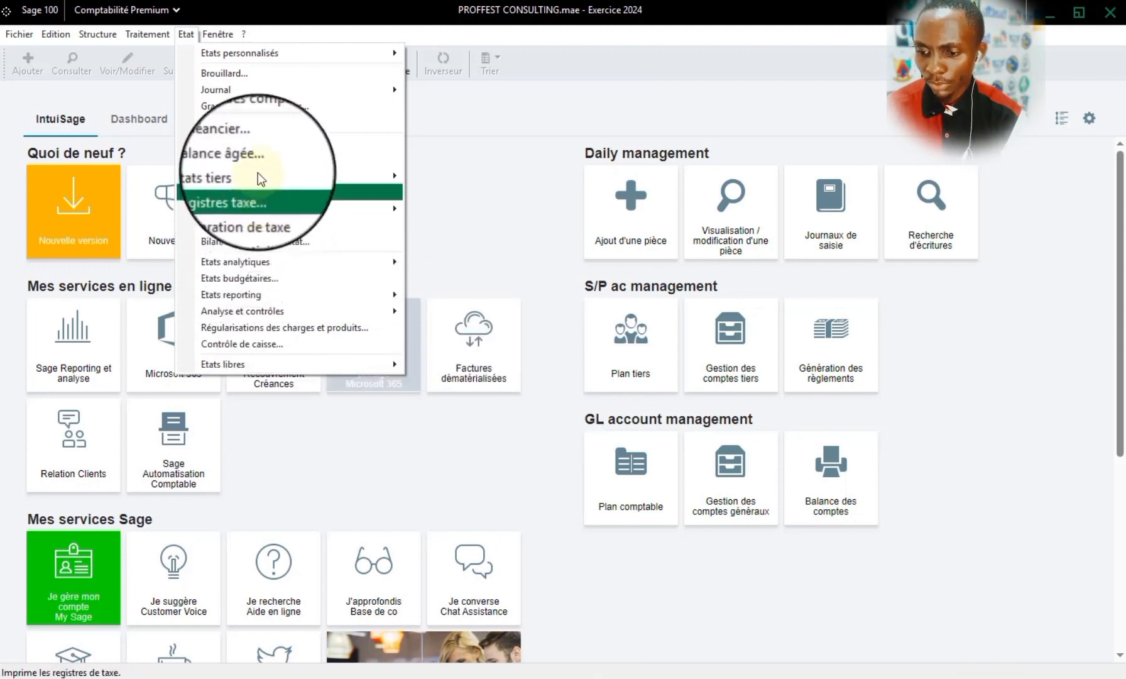
pyautogui.moveTo(264, 181)
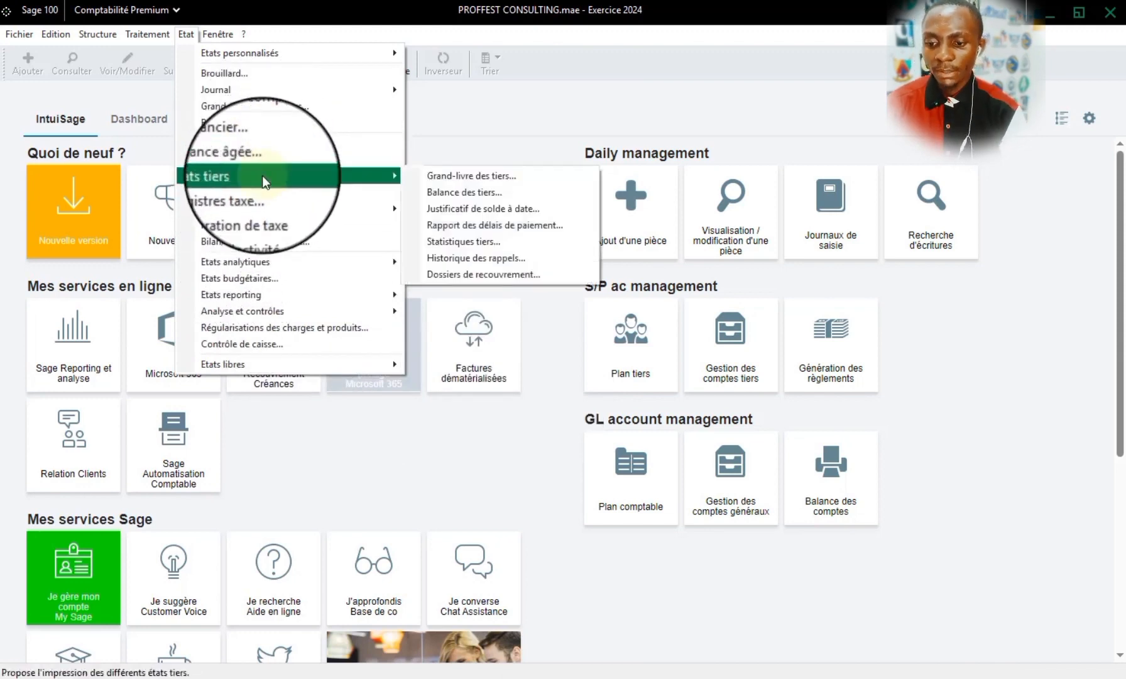
pyautogui.click(494, 180)
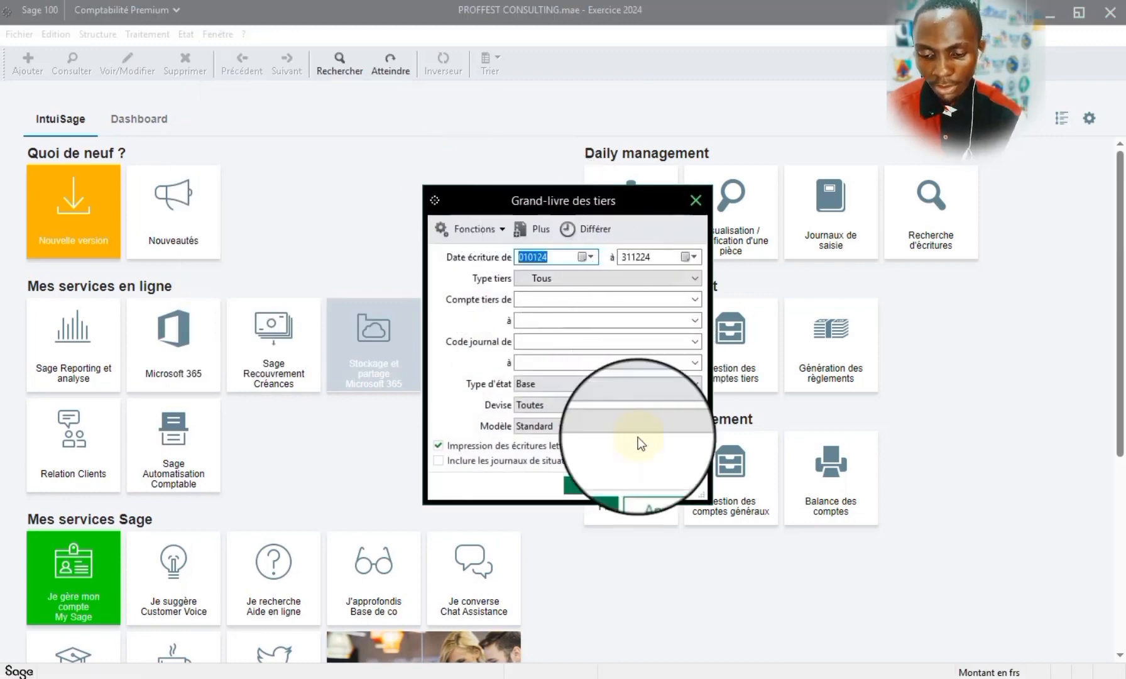
pyautogui.click(598, 485)
pyautogui.click(623, 482)
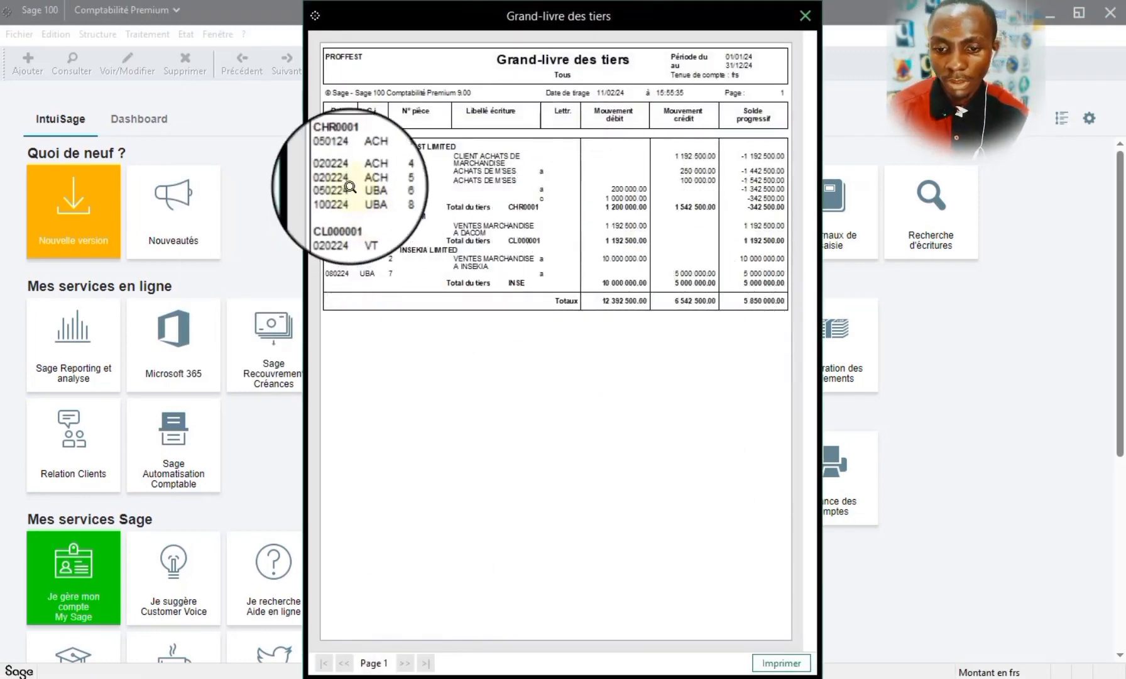
pyautogui.click(800, 22)
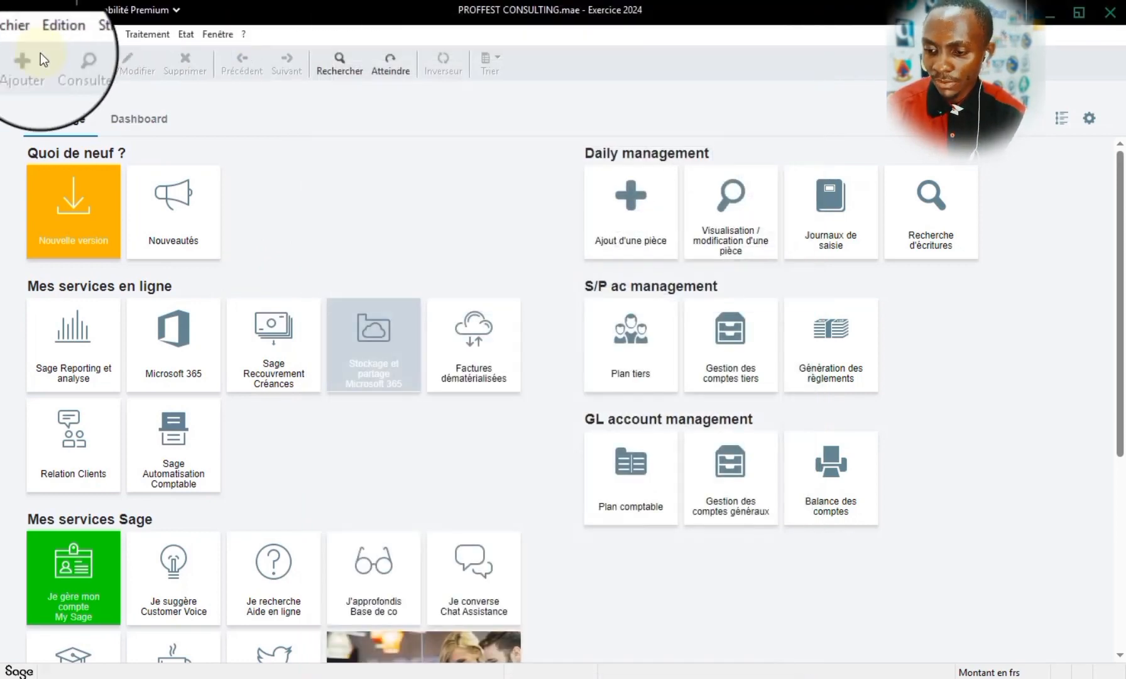
# - Switch to the Google Docs training programme and colour the selected line "Préparation et reporting des états financiers" red
pyautogui.click(184, 37)
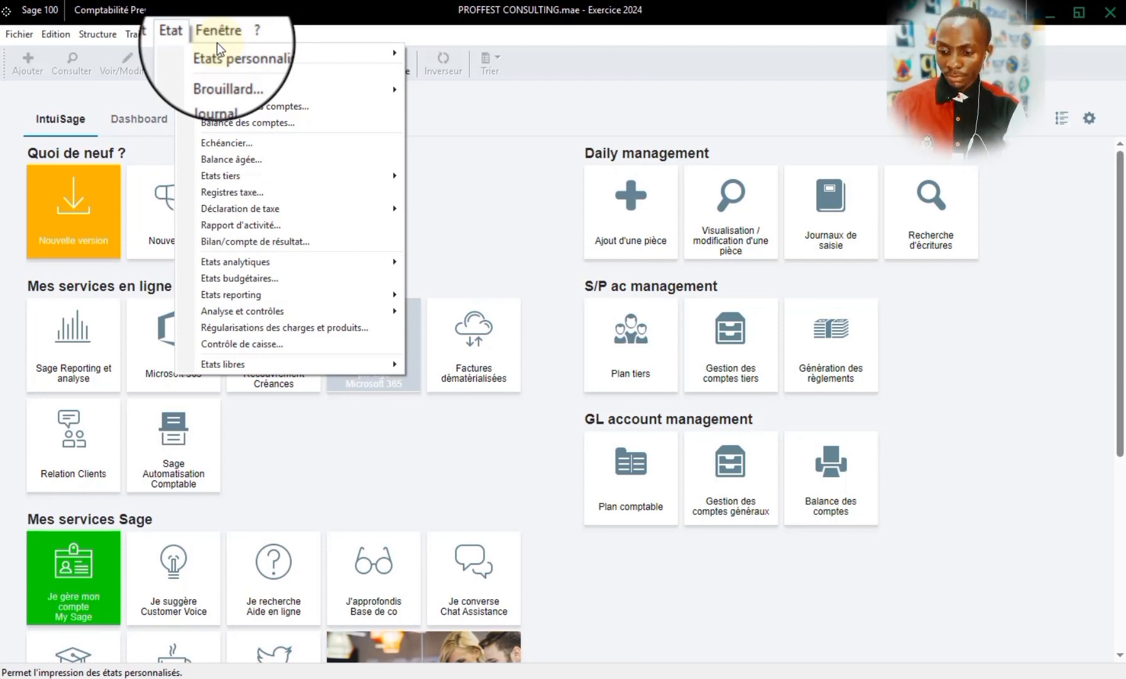
pyautogui.moveTo(277, 677)
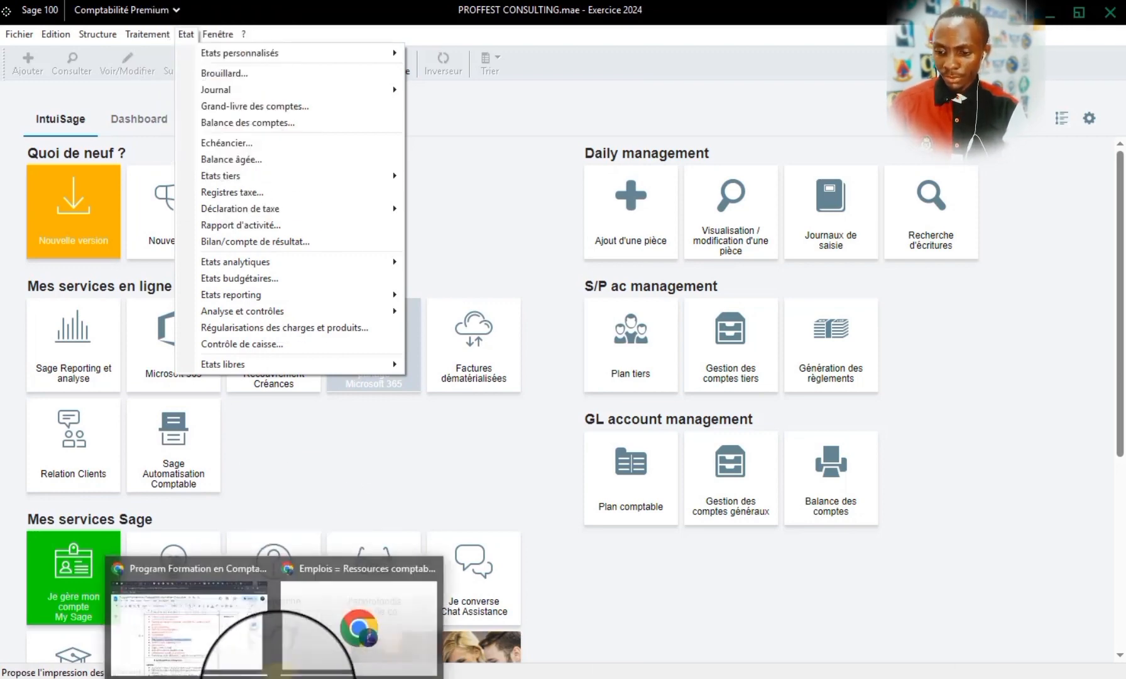
pyautogui.click(235, 621)
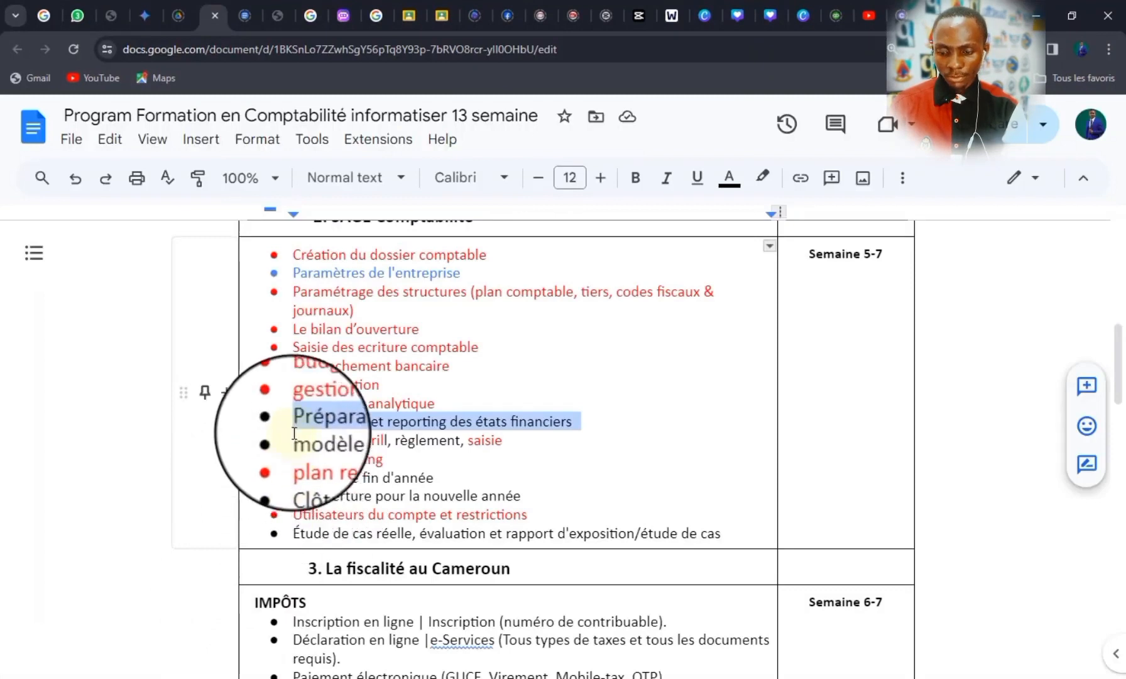
pyautogui.click(725, 186)
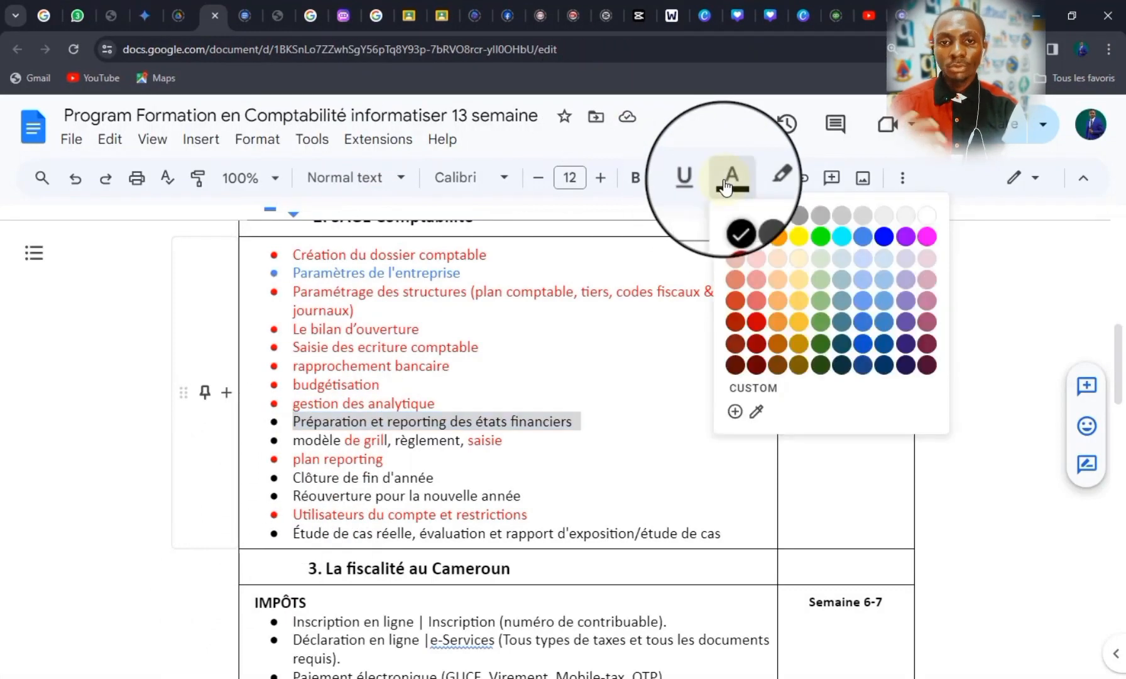
pyautogui.click(761, 245)
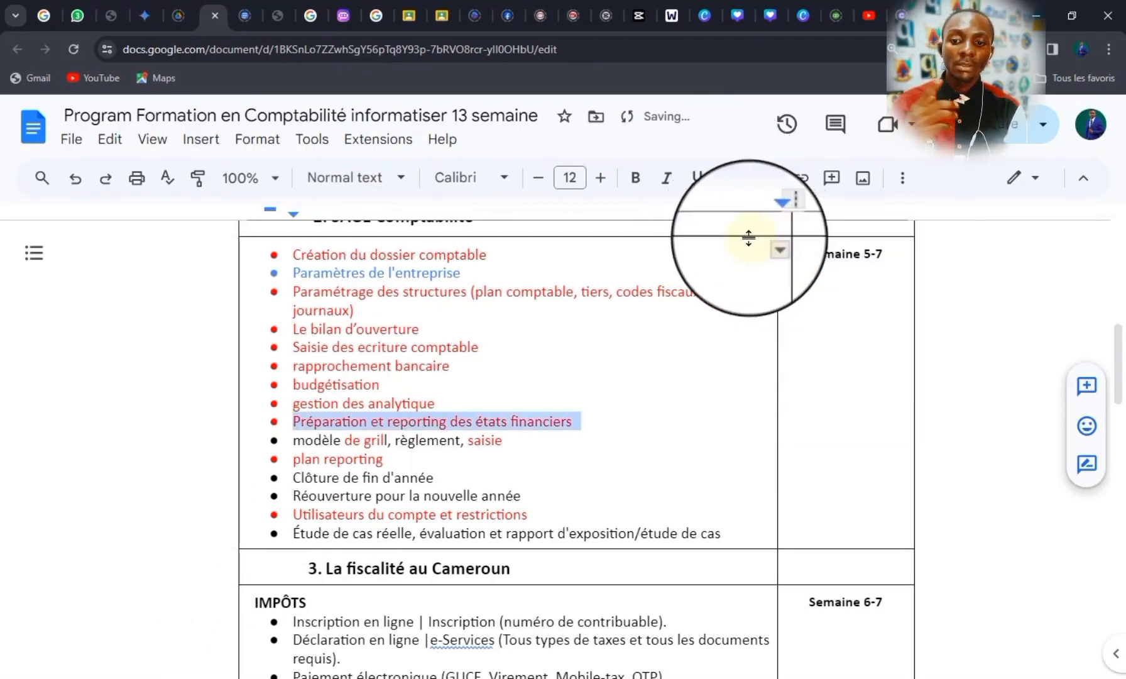